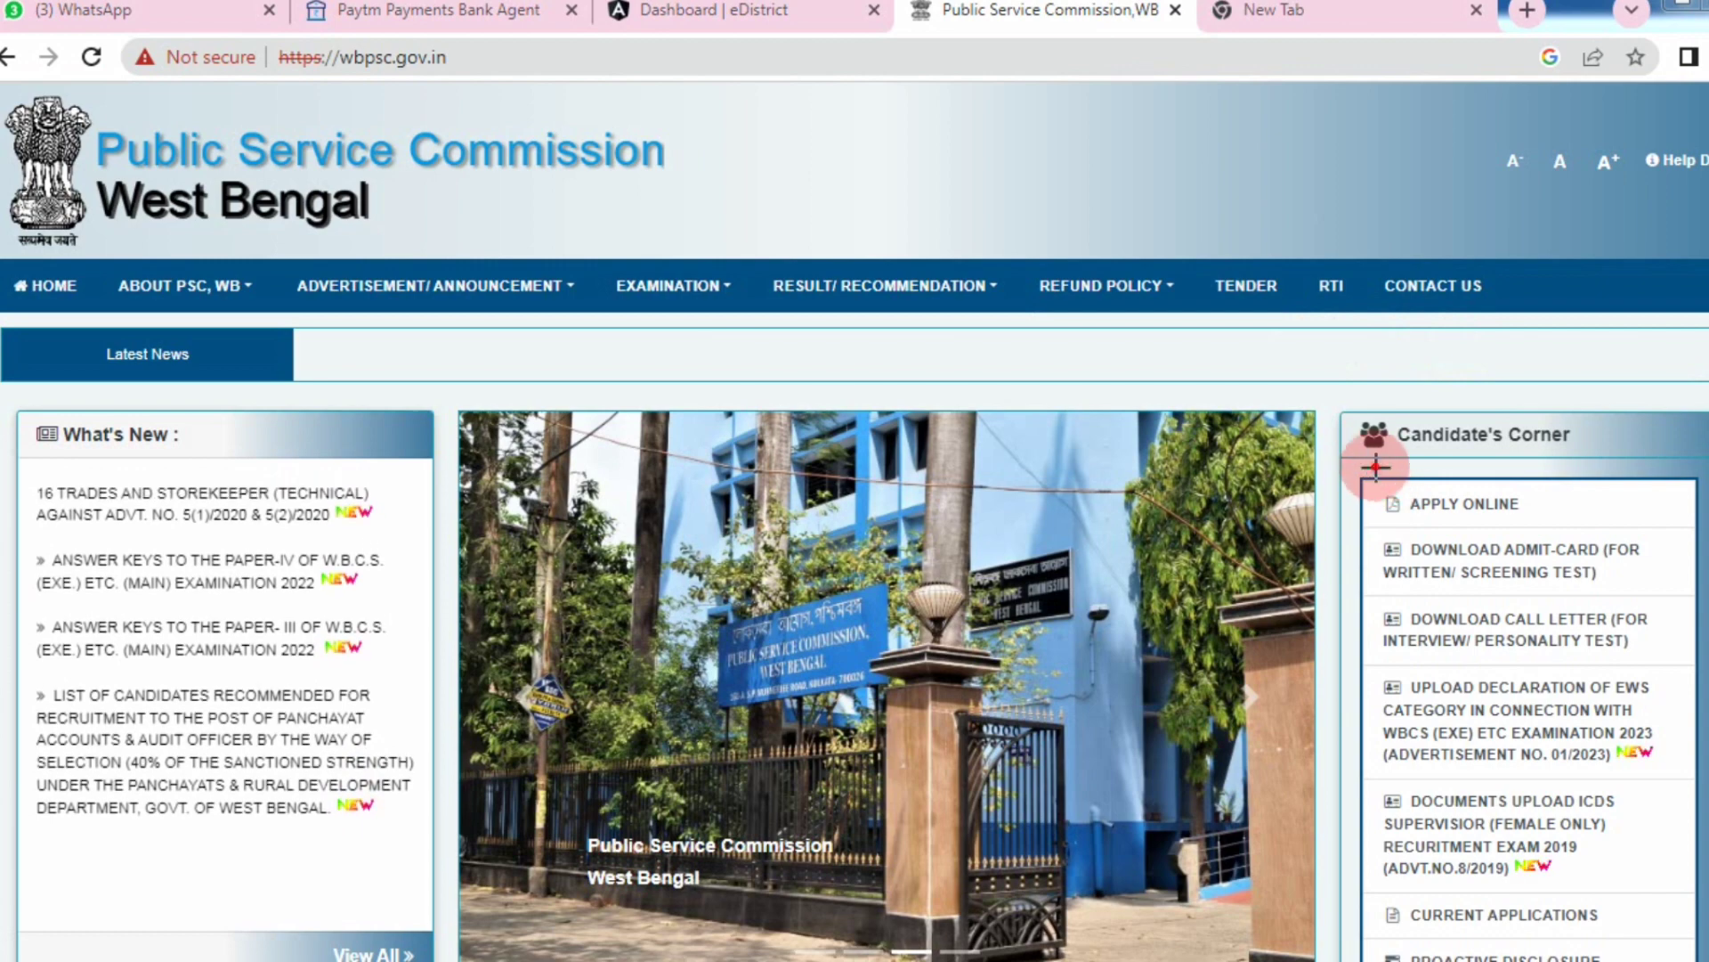
pyautogui.moveTo(1368, 461)
pyautogui.mouseDown()
pyautogui.moveTo(1526, 523)
pyautogui.moveTo(1669, 530)
pyautogui.mouseUp()
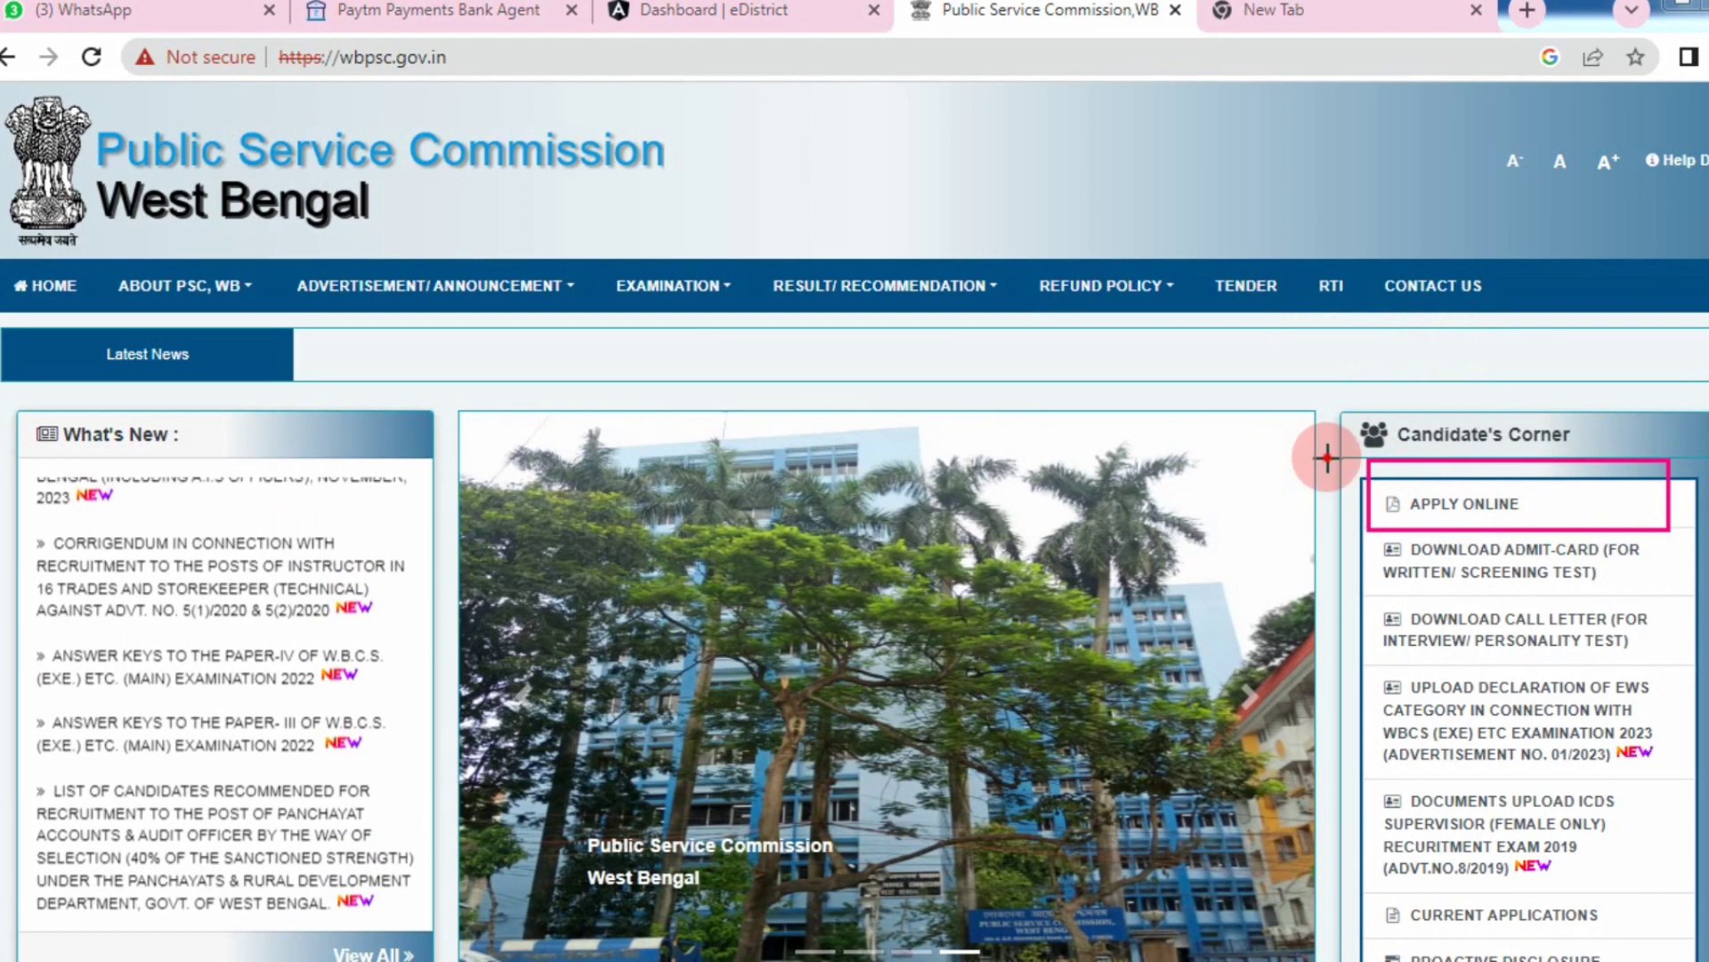
pyautogui.moveTo(1304, 454); pyautogui.dragTo(1412, 505)
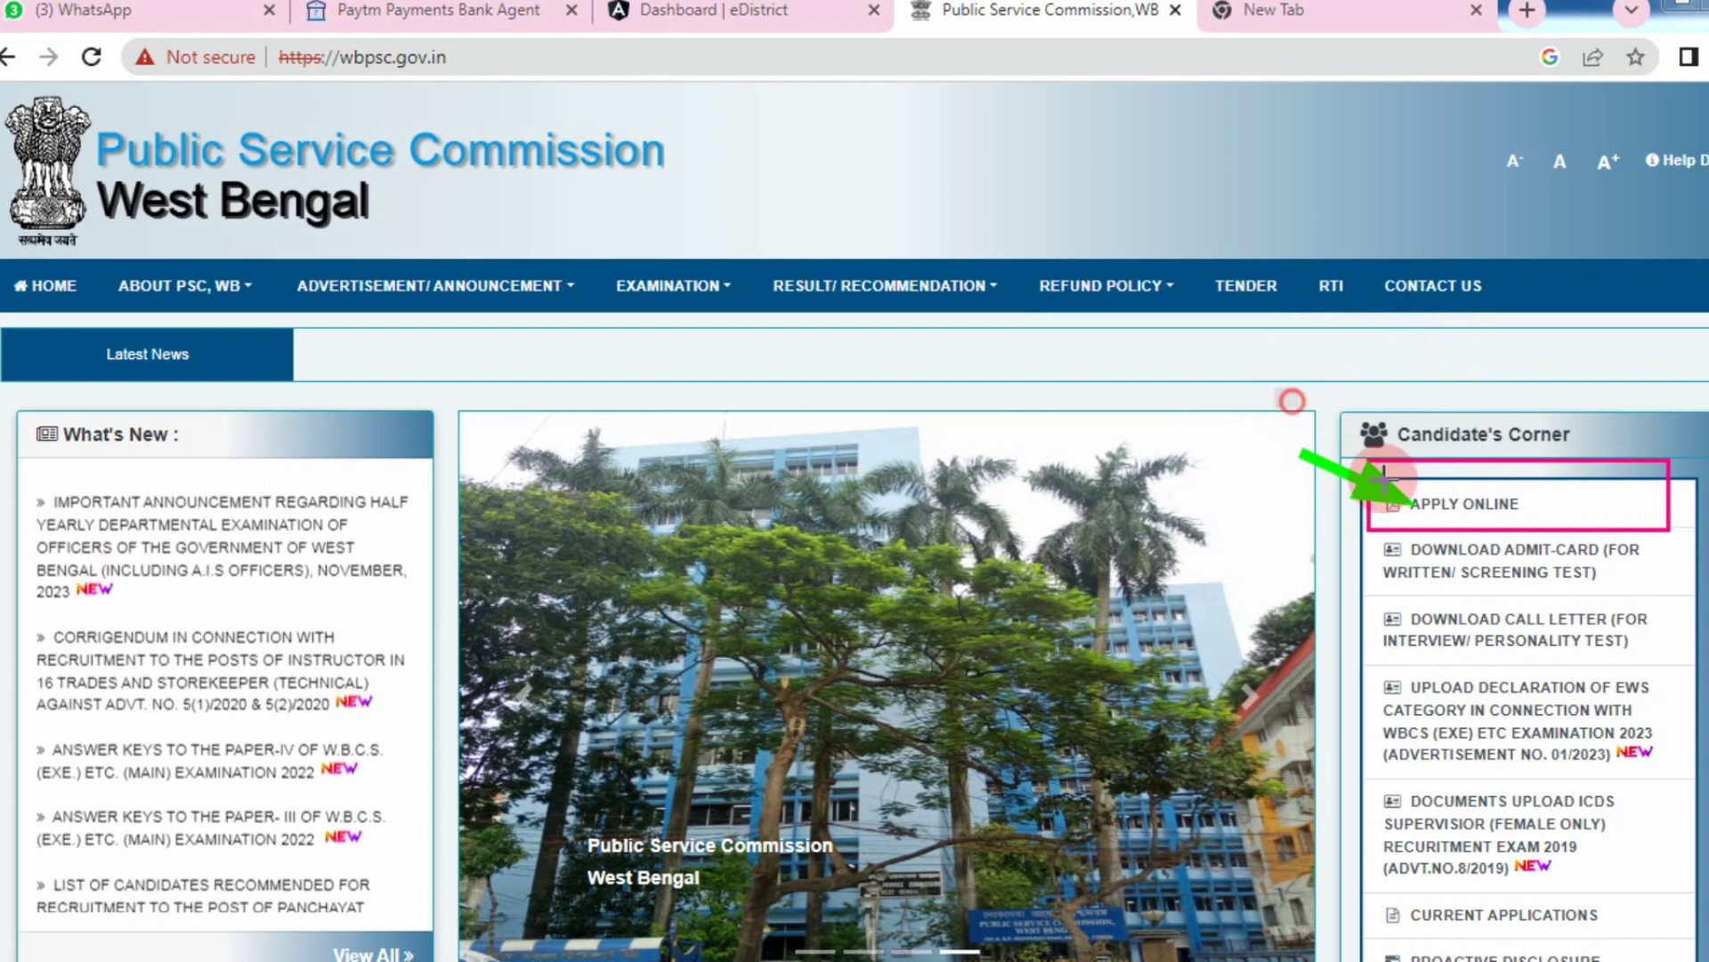
pyautogui.press('Escape')
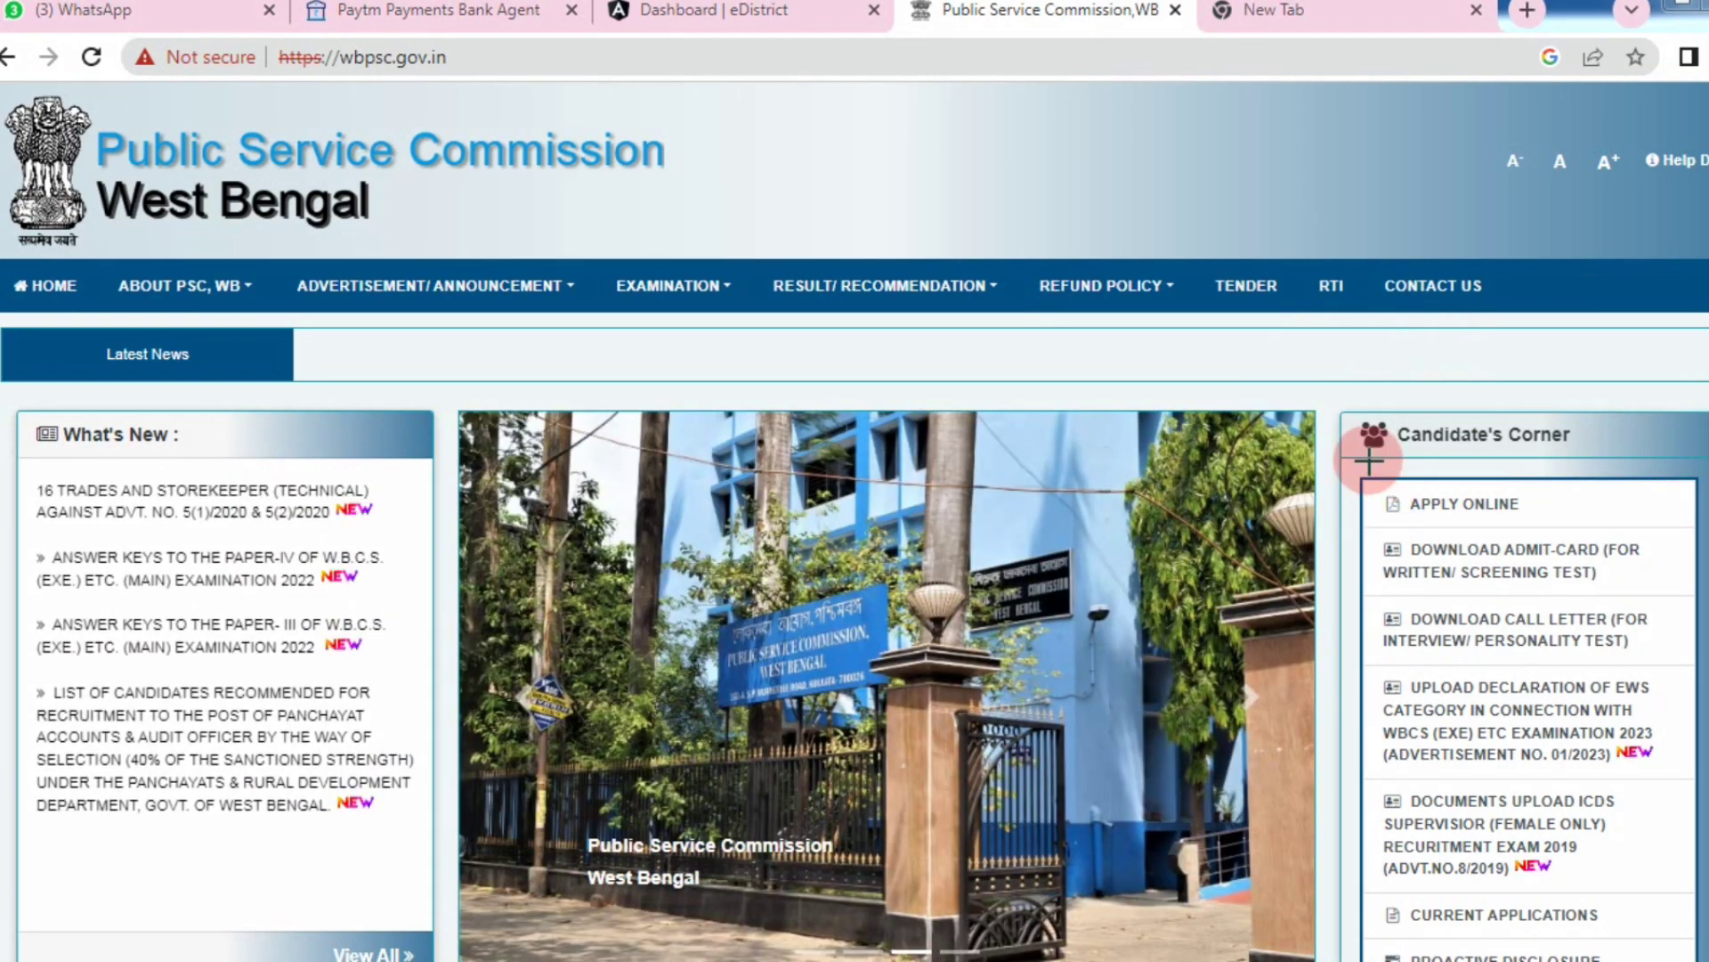
pyautogui.moveTo(1369, 461)
pyautogui.mouseDown()
pyautogui.moveTo(1526, 516)
pyautogui.moveTo(1672, 530)
pyautogui.mouseUp()
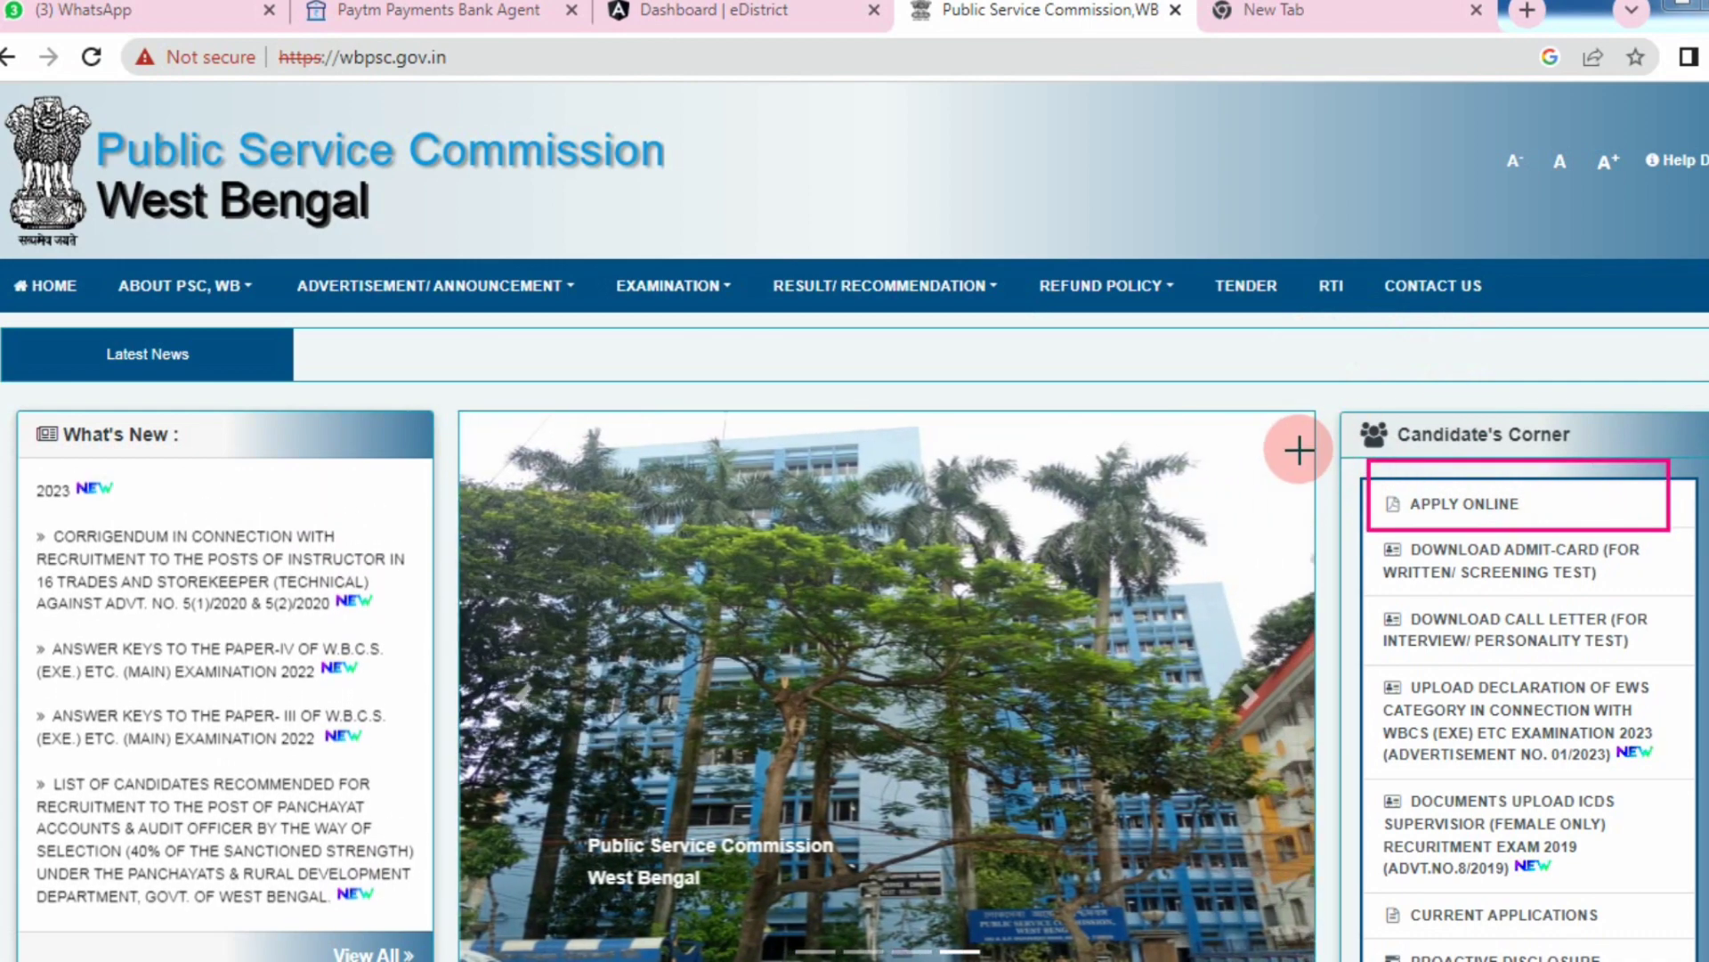
pyautogui.moveTo(1300, 449); pyautogui.dragTo(1416, 505)
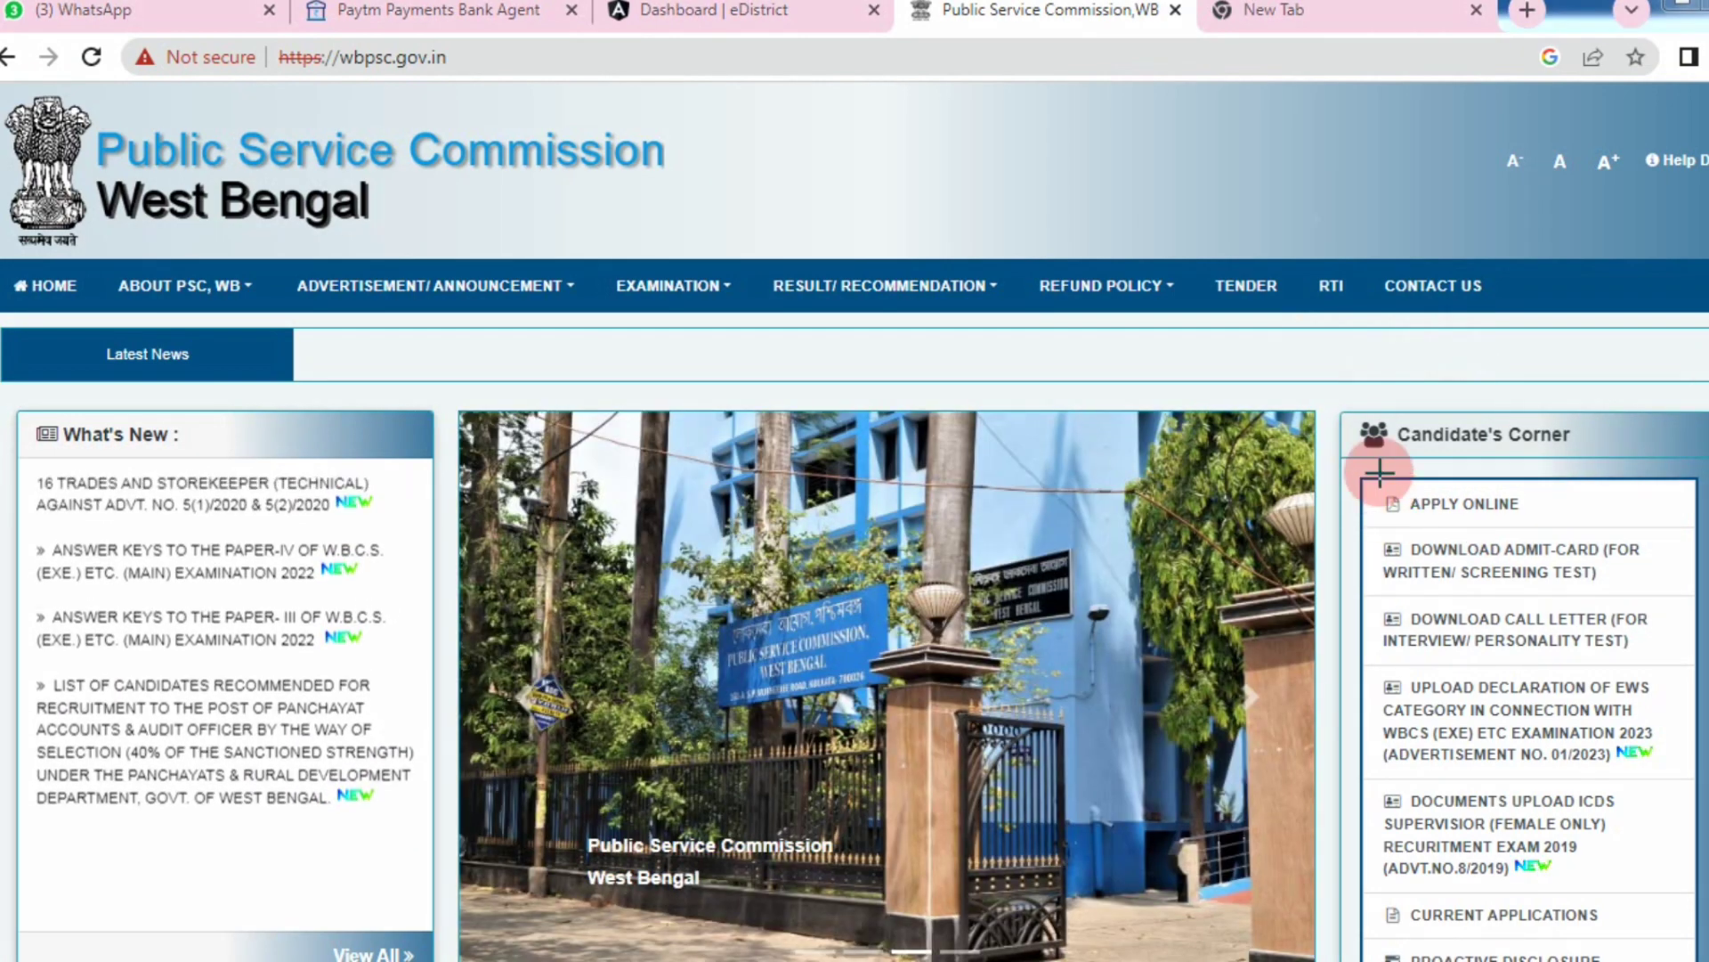
pyautogui.moveTo(1367, 459)
pyautogui.mouseDown()
pyautogui.moveTo(1443, 512)
pyautogui.moveTo(1669, 529)
pyautogui.mouseUp()
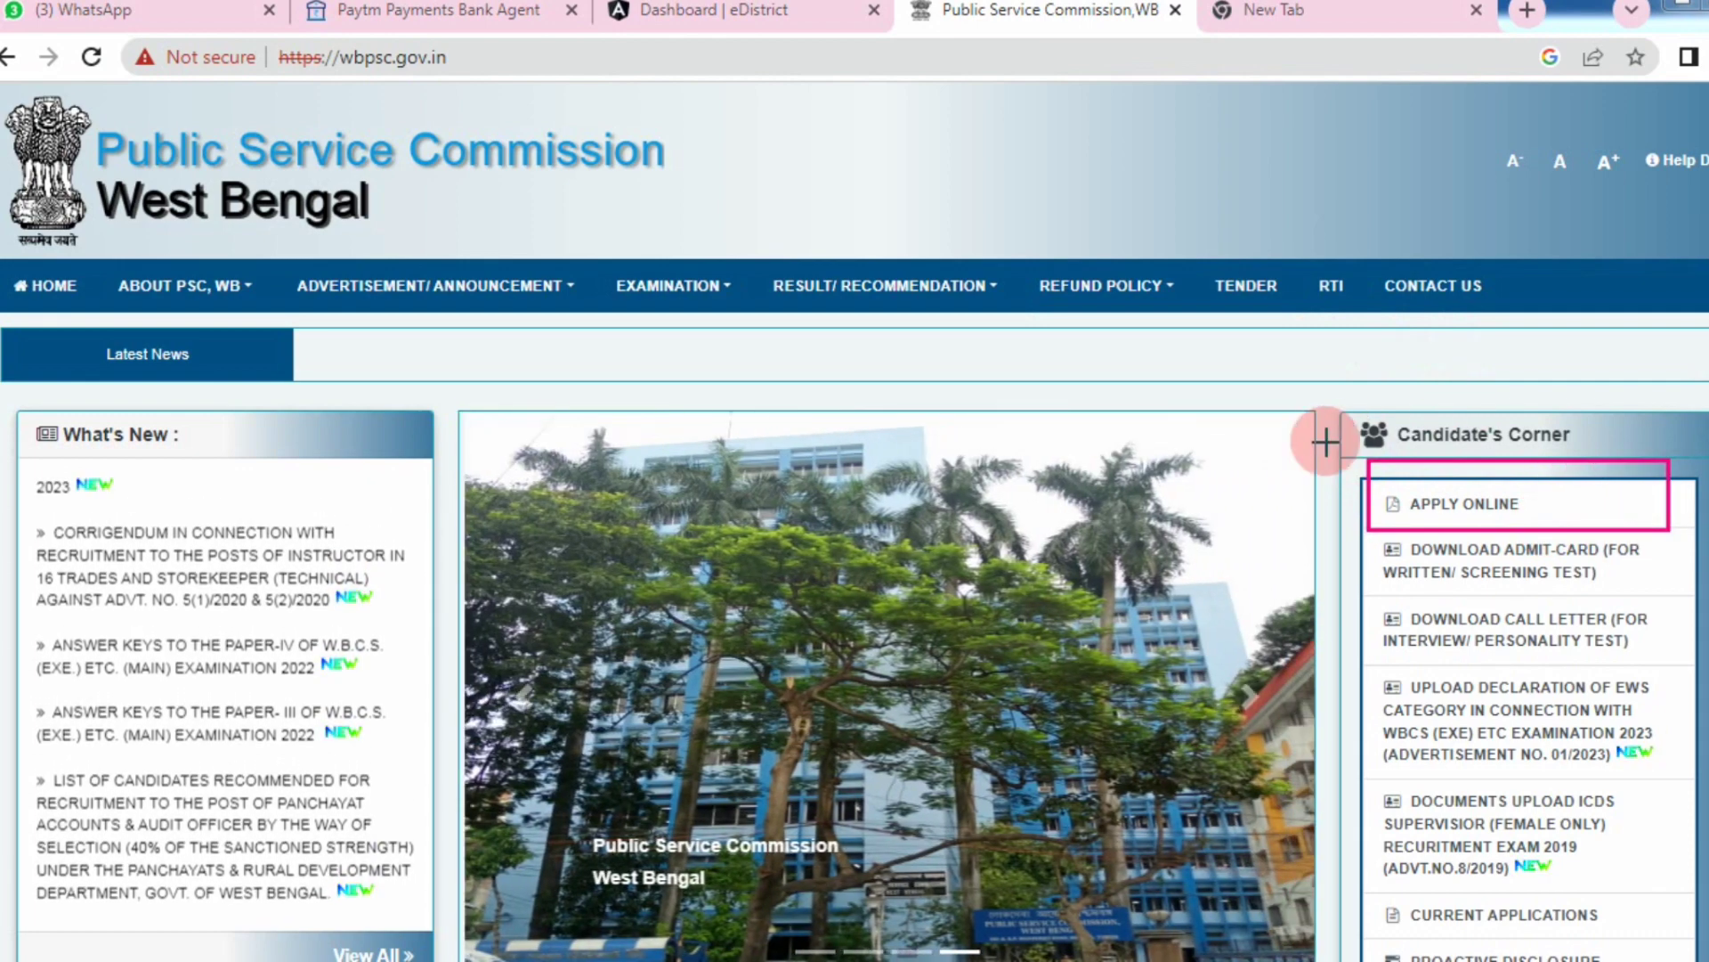
pyautogui.moveTo(1302, 452)
pyautogui.mouseDown()
pyautogui.moveTo(1362, 457)
pyautogui.moveTo(1411, 508)
pyautogui.mouseUp()
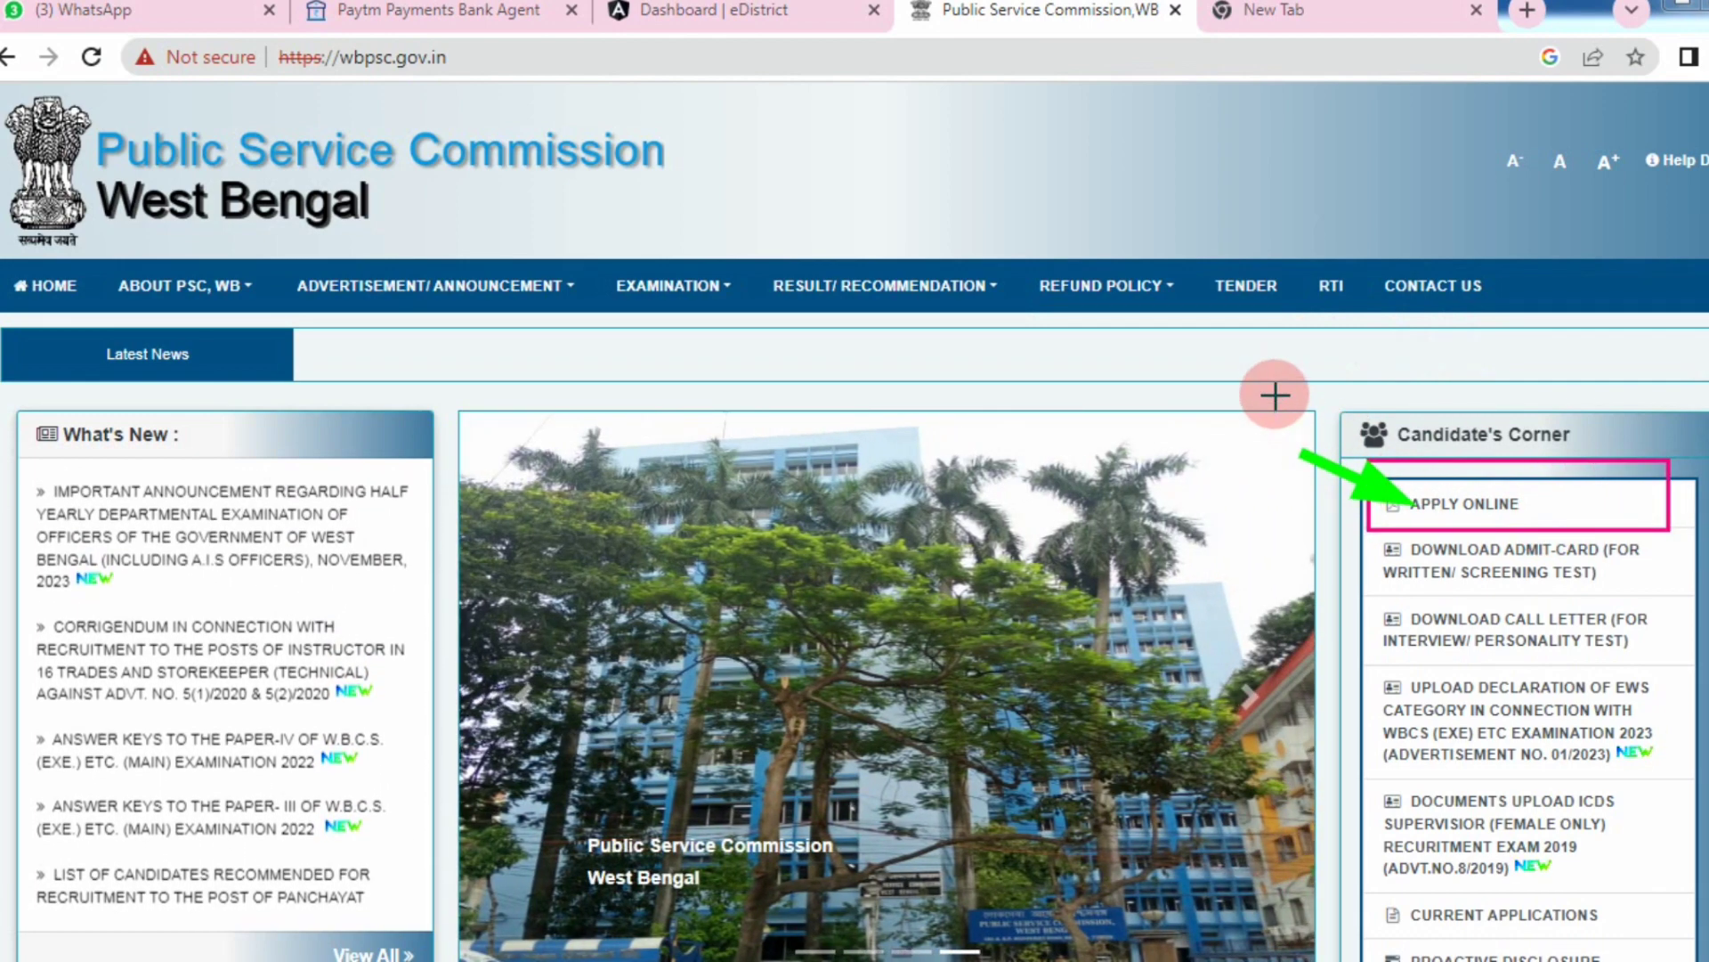
pyautogui.press('Escape')
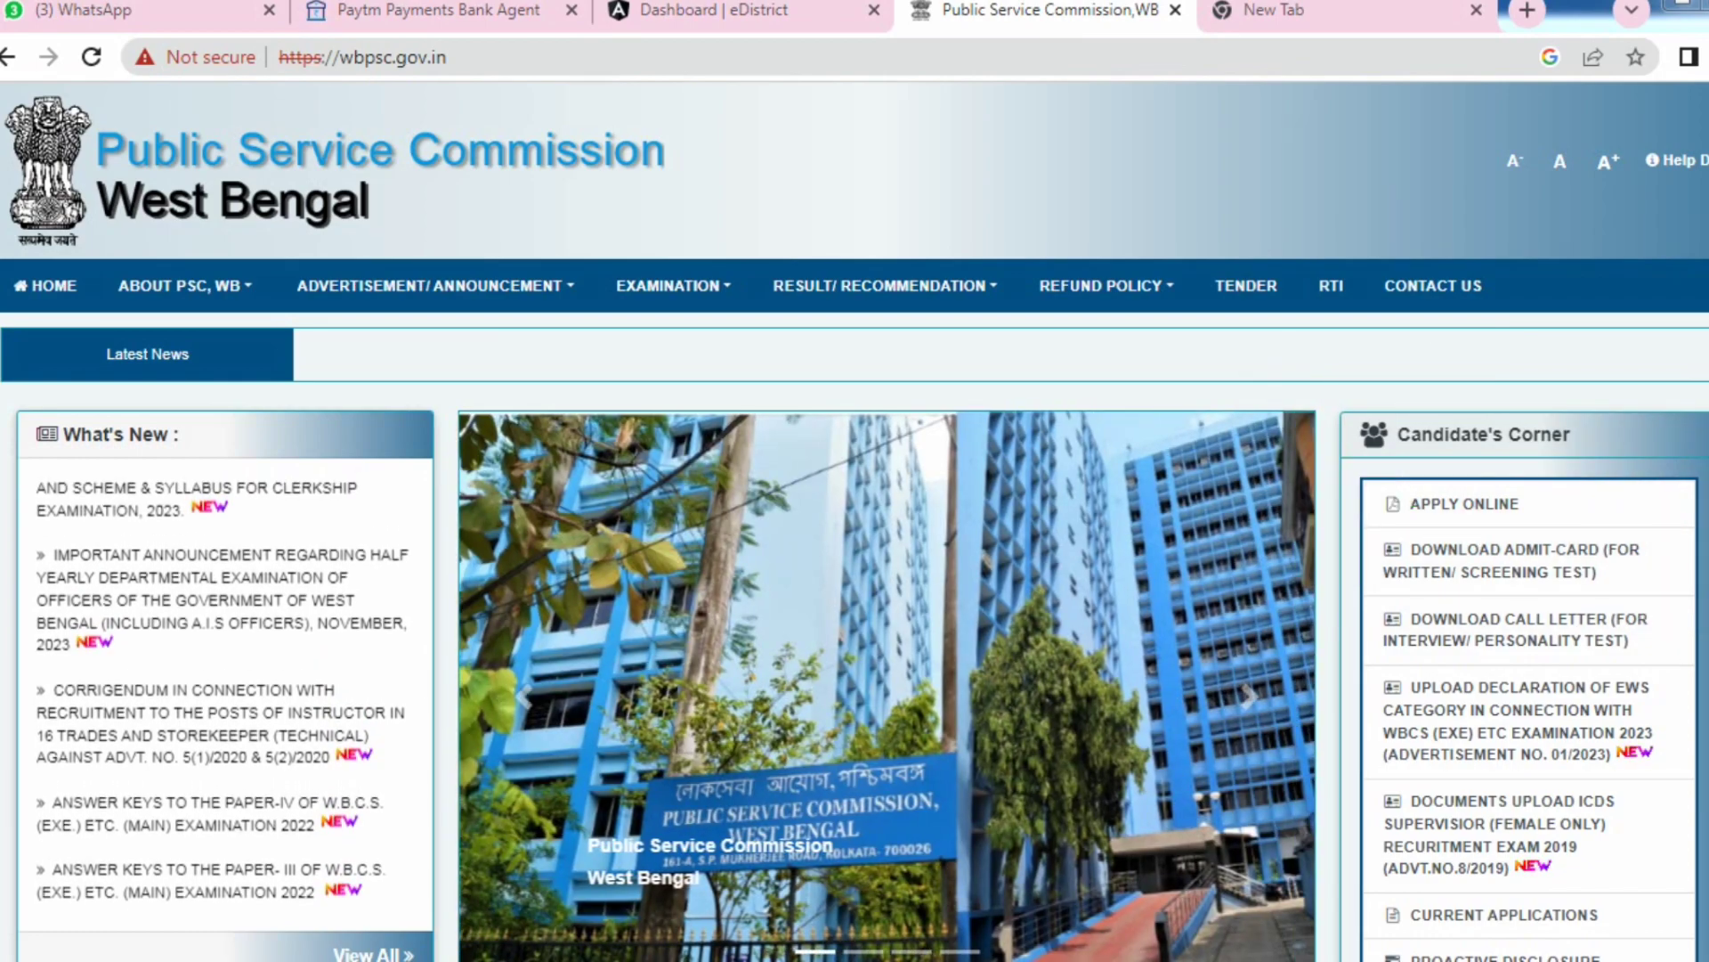
# Open the online application portal from the Candidate's Corner and bring up the list of advertisements open for application
pyautogui.click(1464, 503)
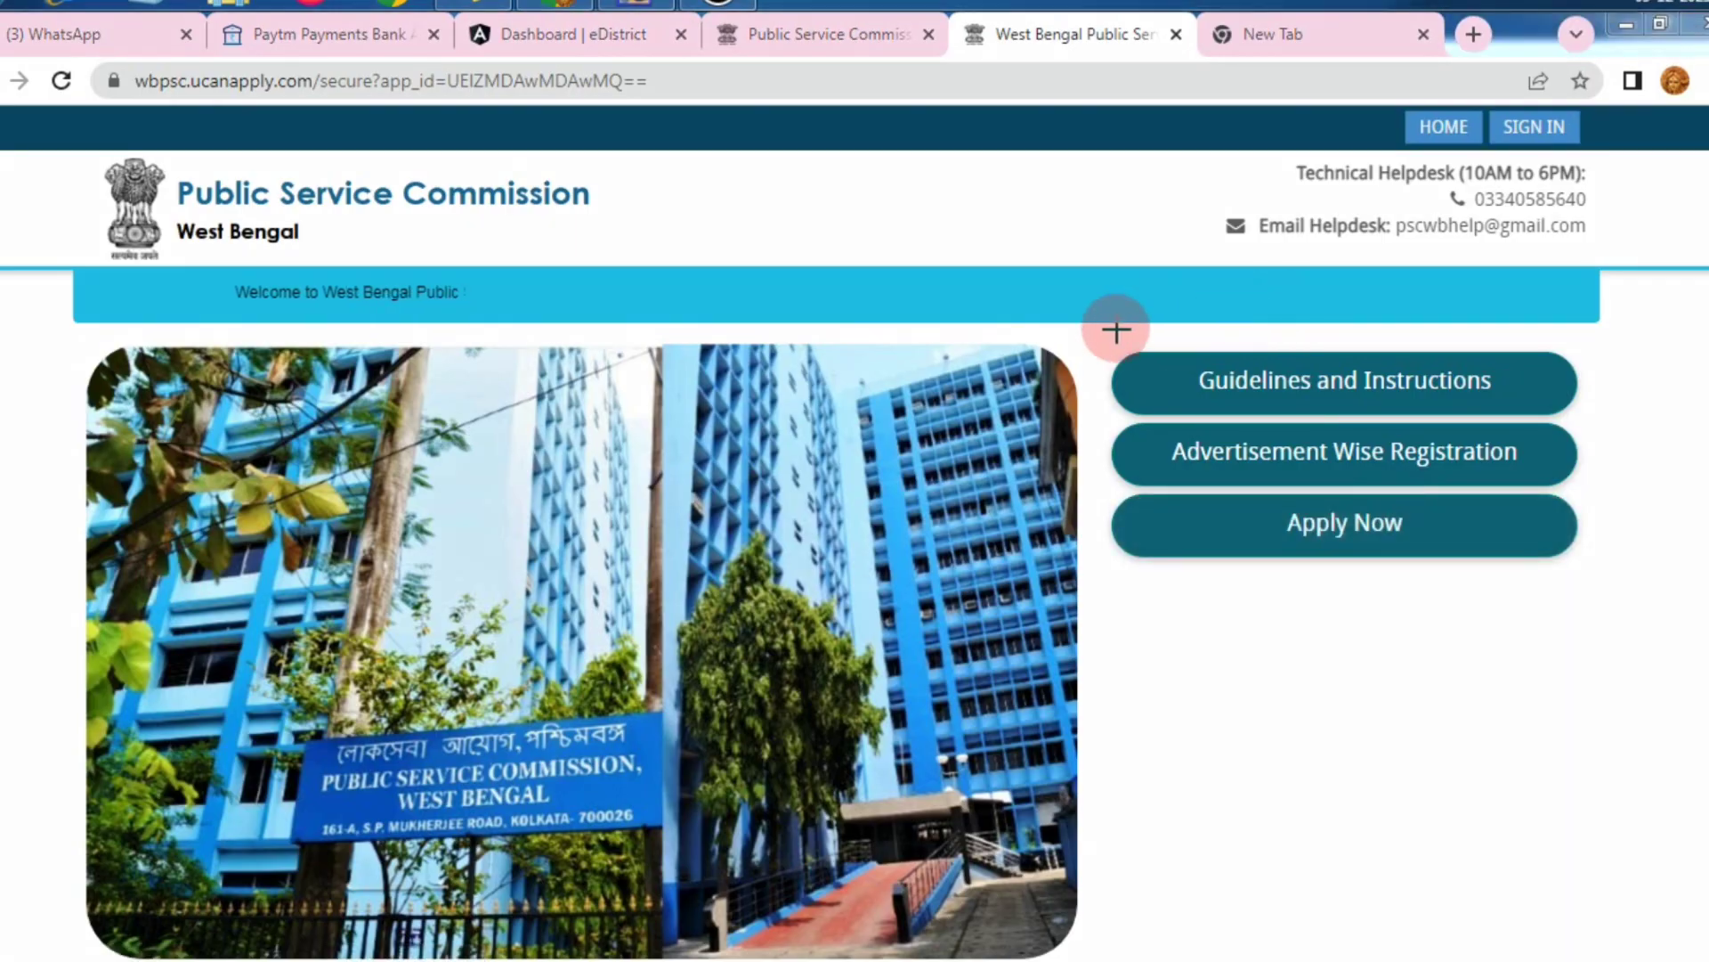
pyautogui.moveTo(1104, 333)
pyautogui.mouseDown()
pyautogui.moveTo(1305, 584)
pyautogui.moveTo(1595, 593)
pyautogui.mouseUp()
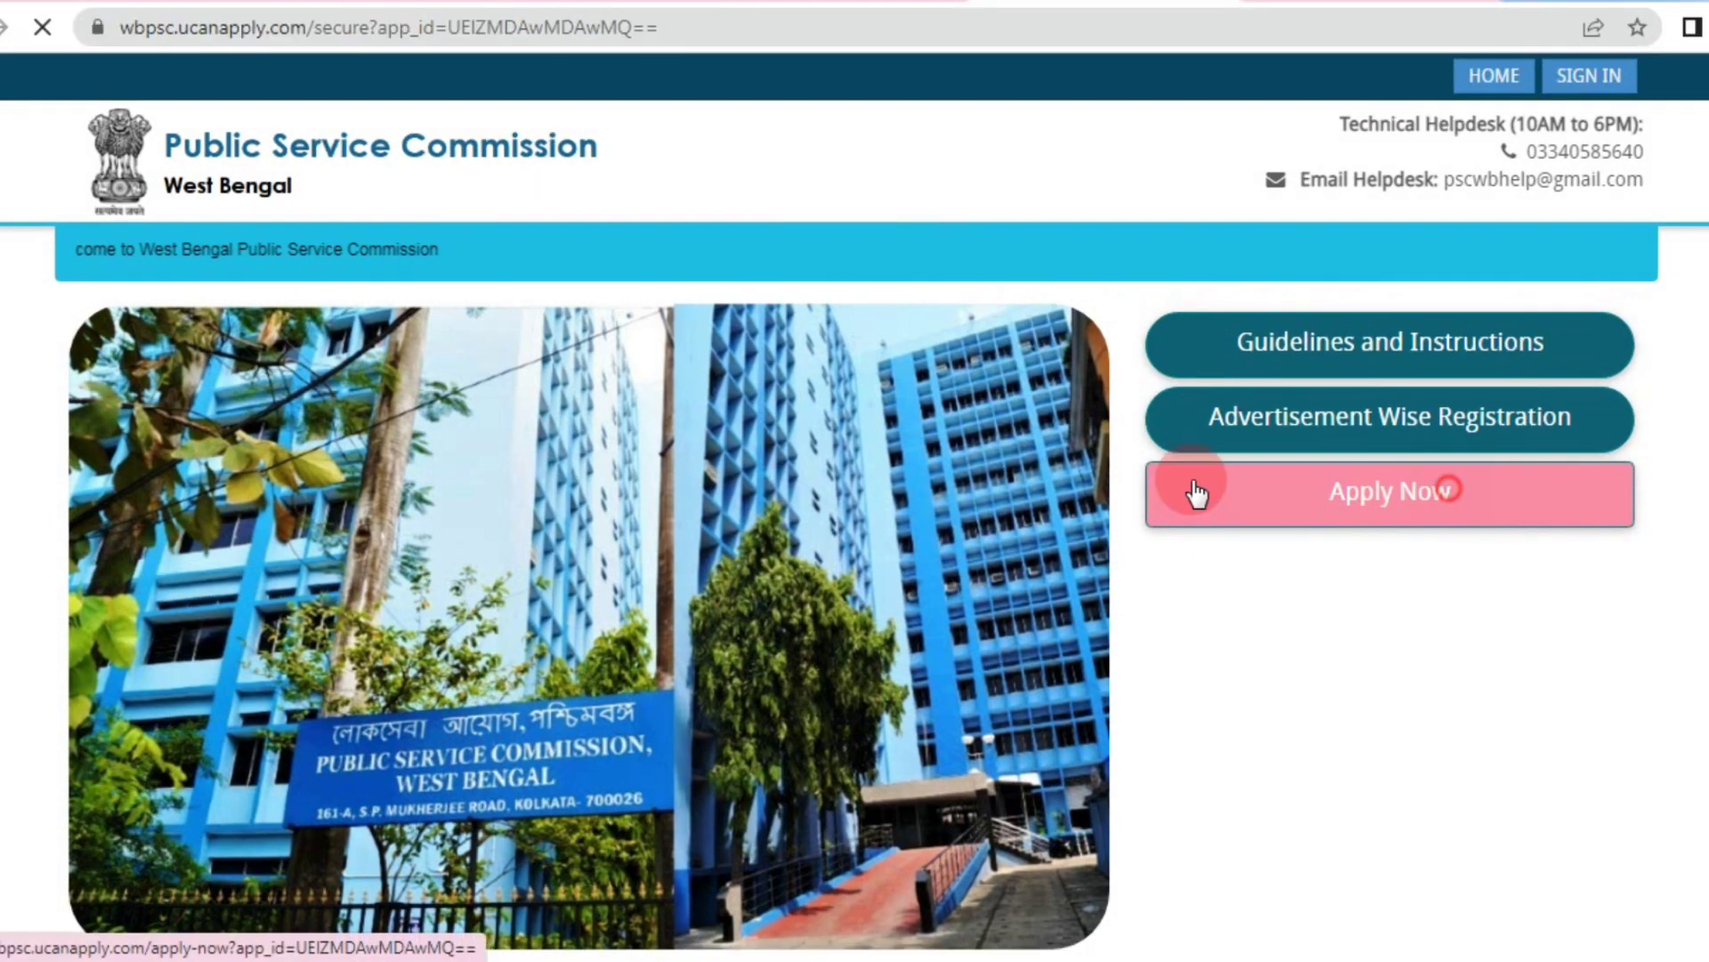
pyautogui.click(1162, 523)
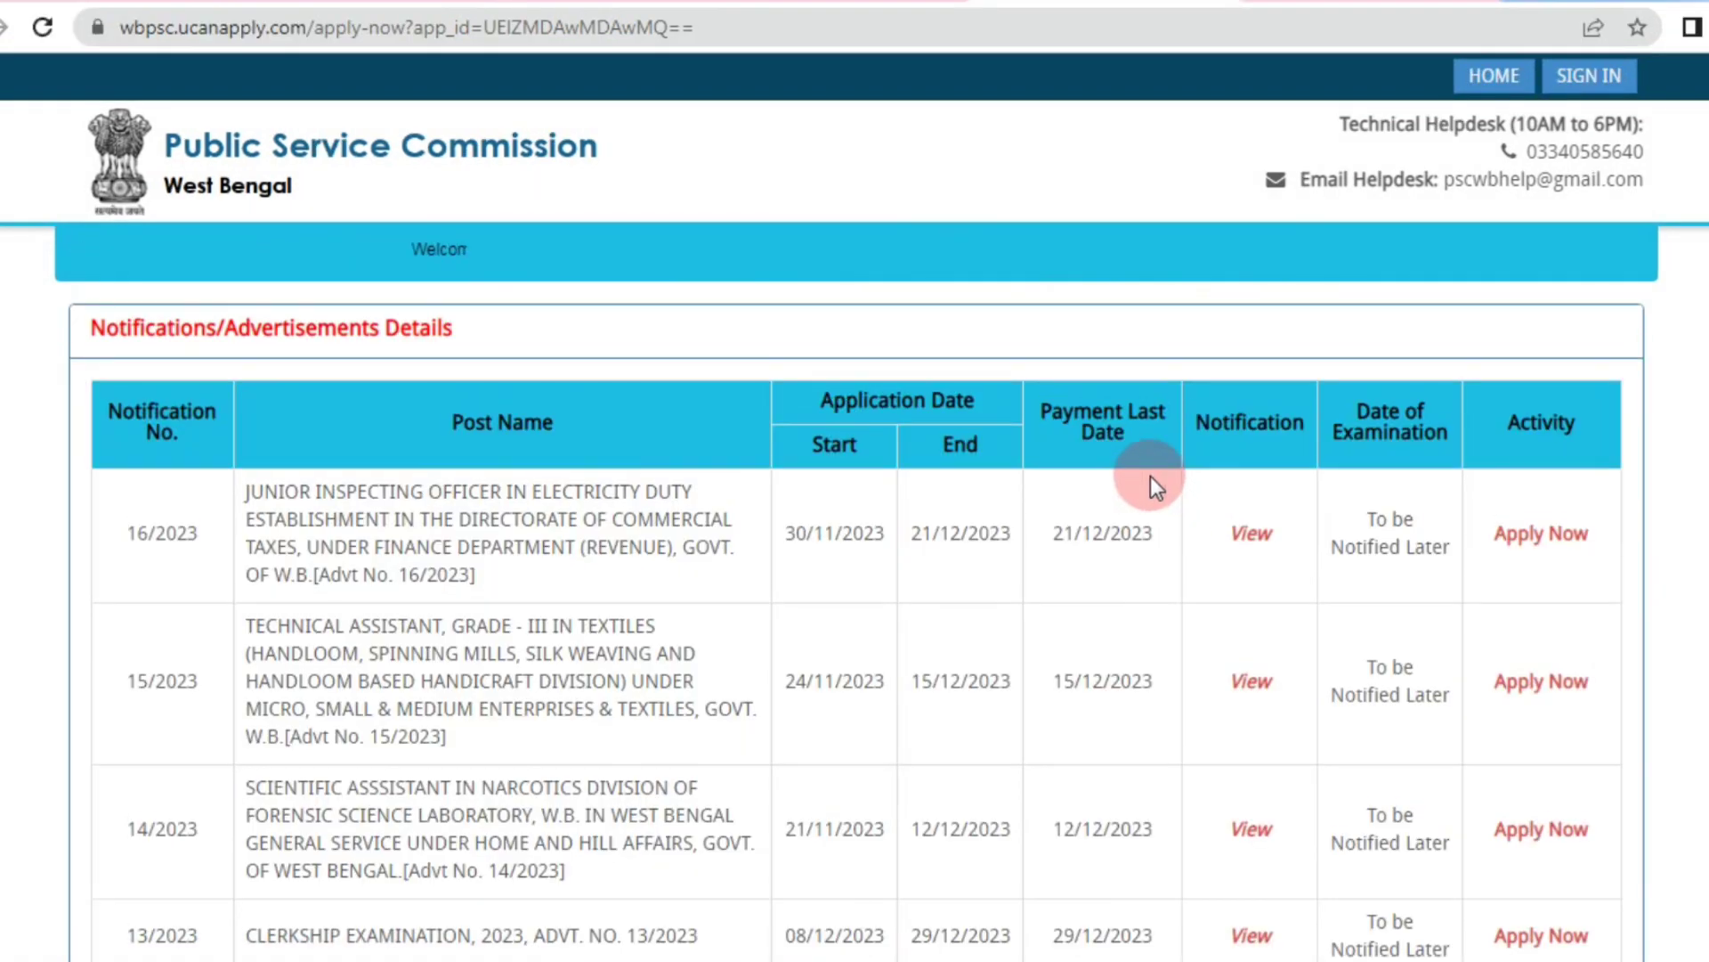
# Start an application for the Clerkship Examination, 2023 (Advt. No. 13/2023) and open the new user registration form
pyautogui.scroll(-2, 1150, 477)
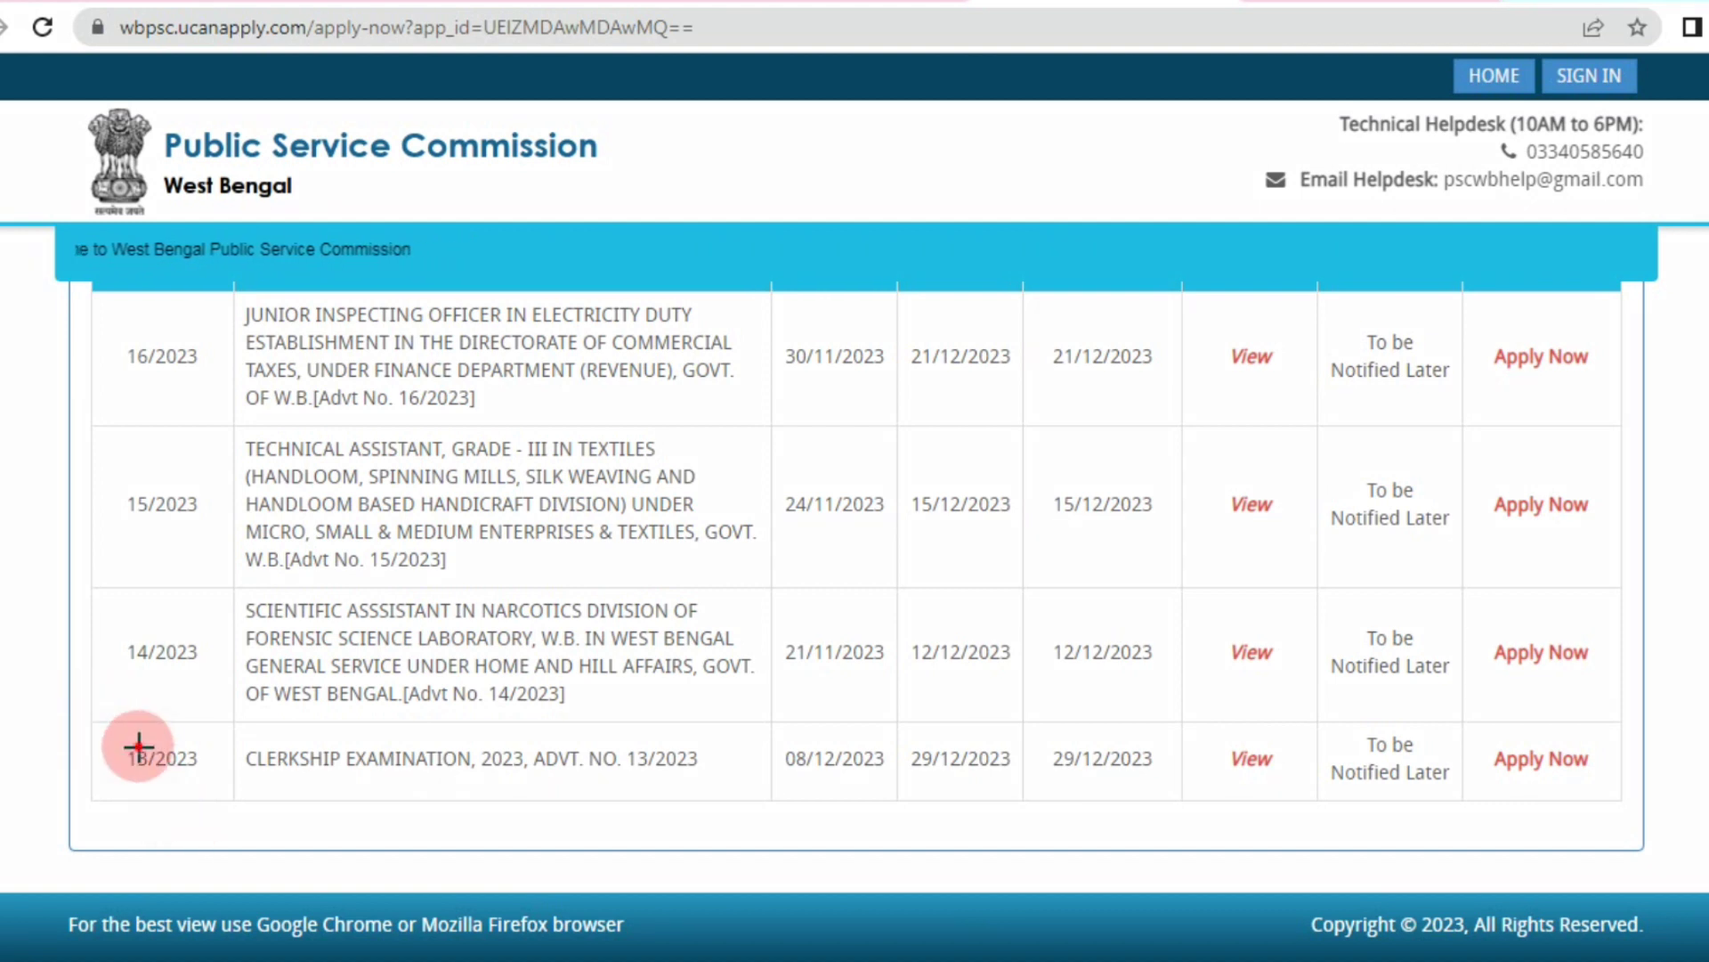
pyautogui.moveTo(87, 723); pyautogui.dragTo(1022, 823)
pyautogui.moveTo(1188, 822); pyautogui.dragTo(1611, 814)
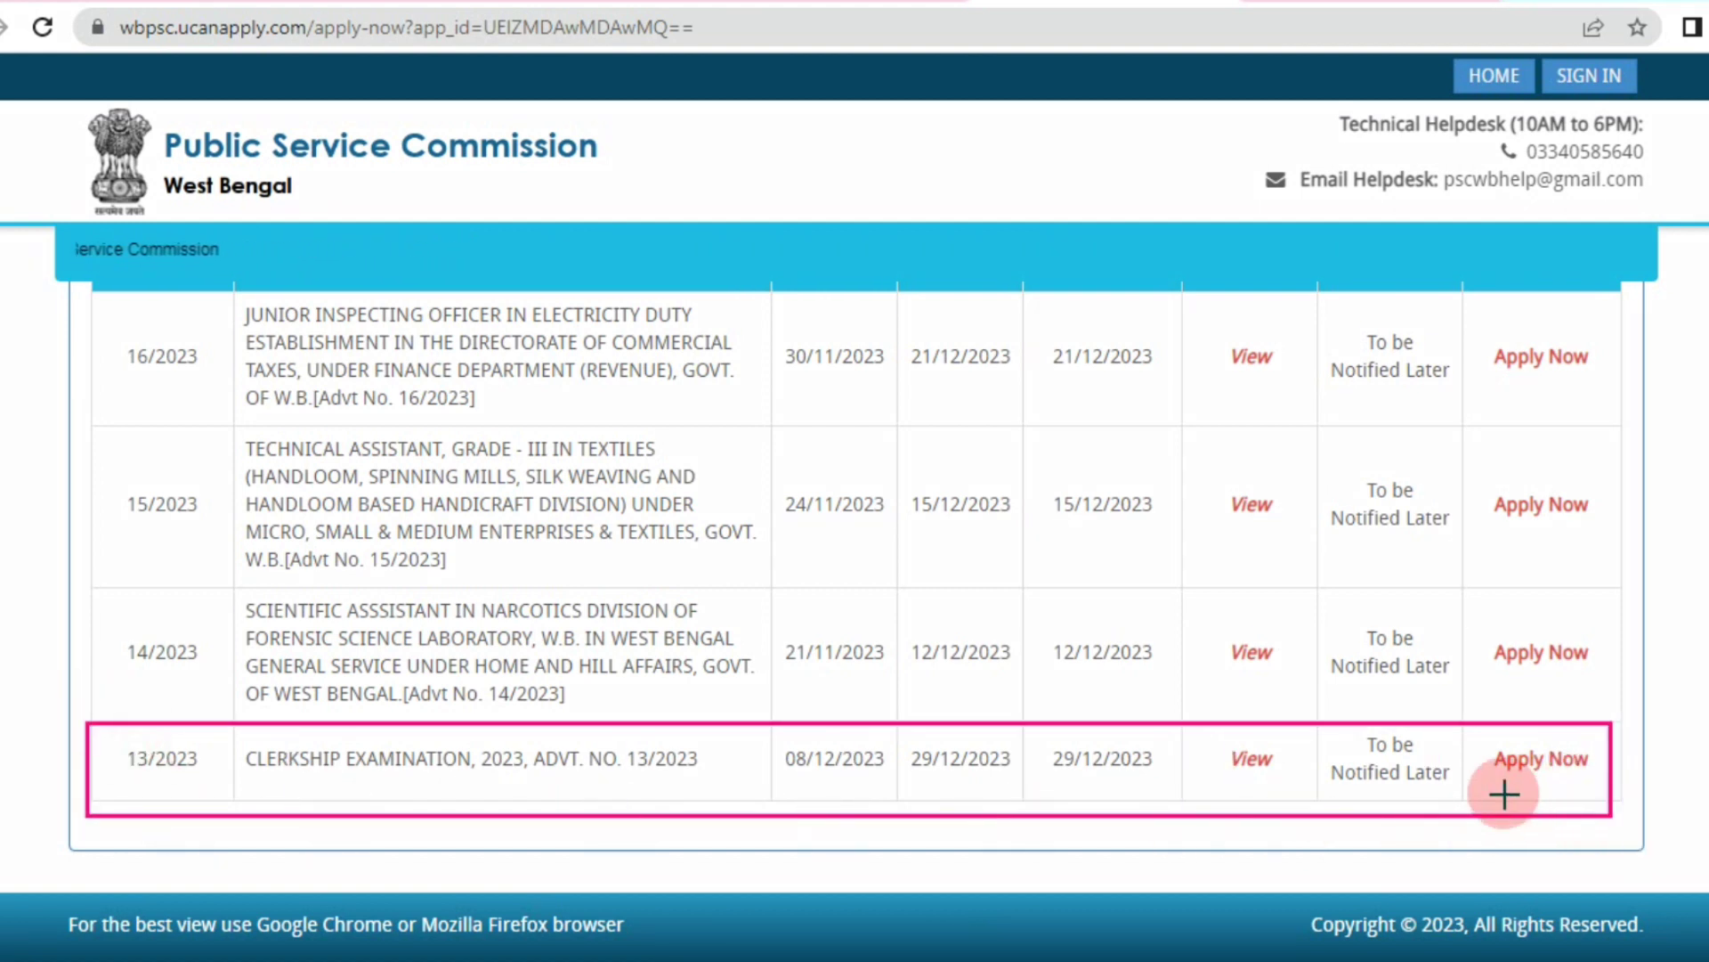
pyautogui.moveTo(1700, 756); pyautogui.dragTo(1616, 771)
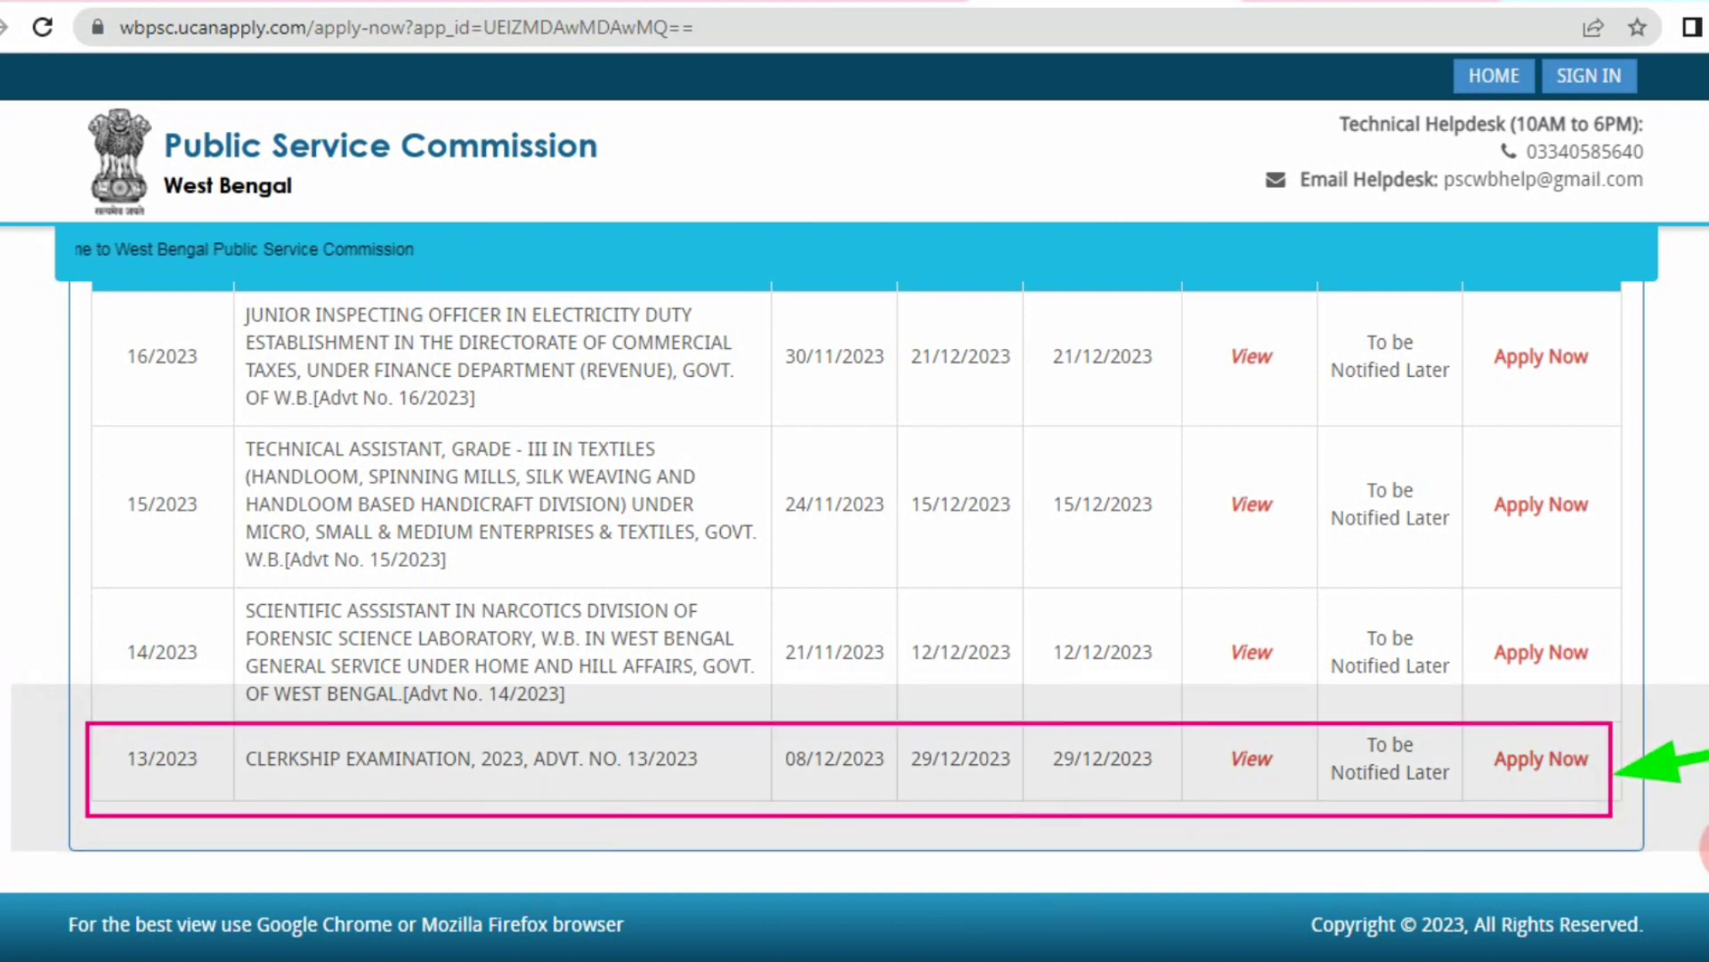
pyautogui.click(1541, 758)
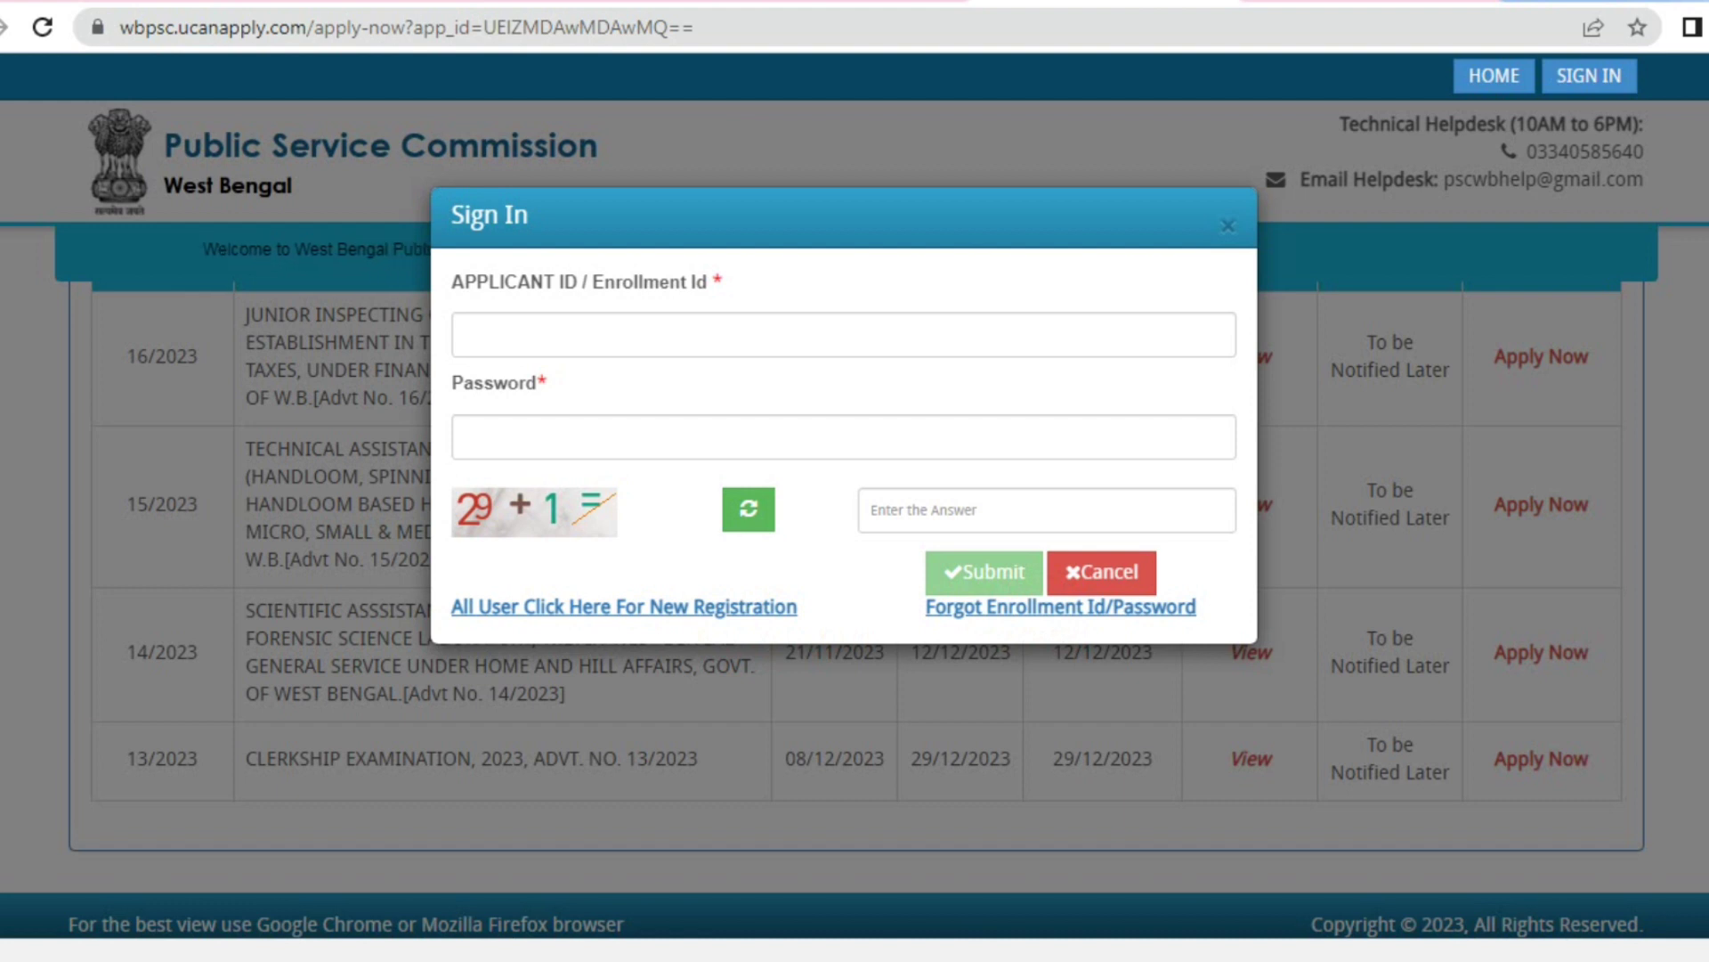
pyautogui.moveTo(775, 758); pyautogui.dragTo(696, 626)
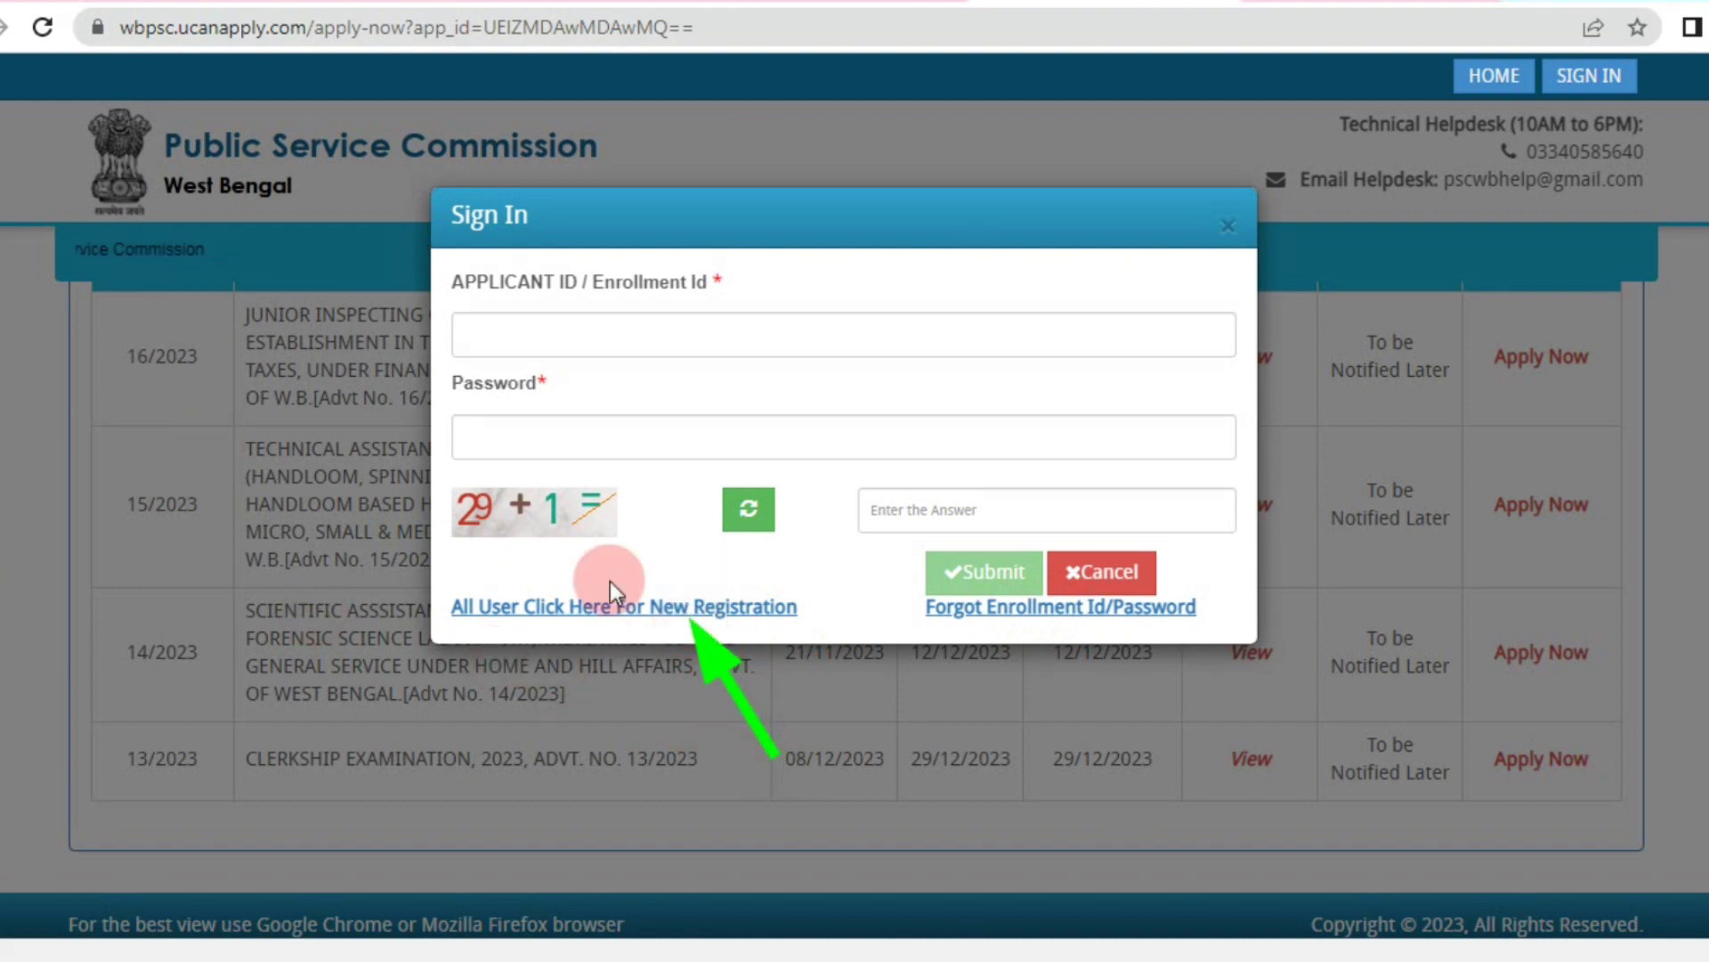
pyautogui.click(574, 608)
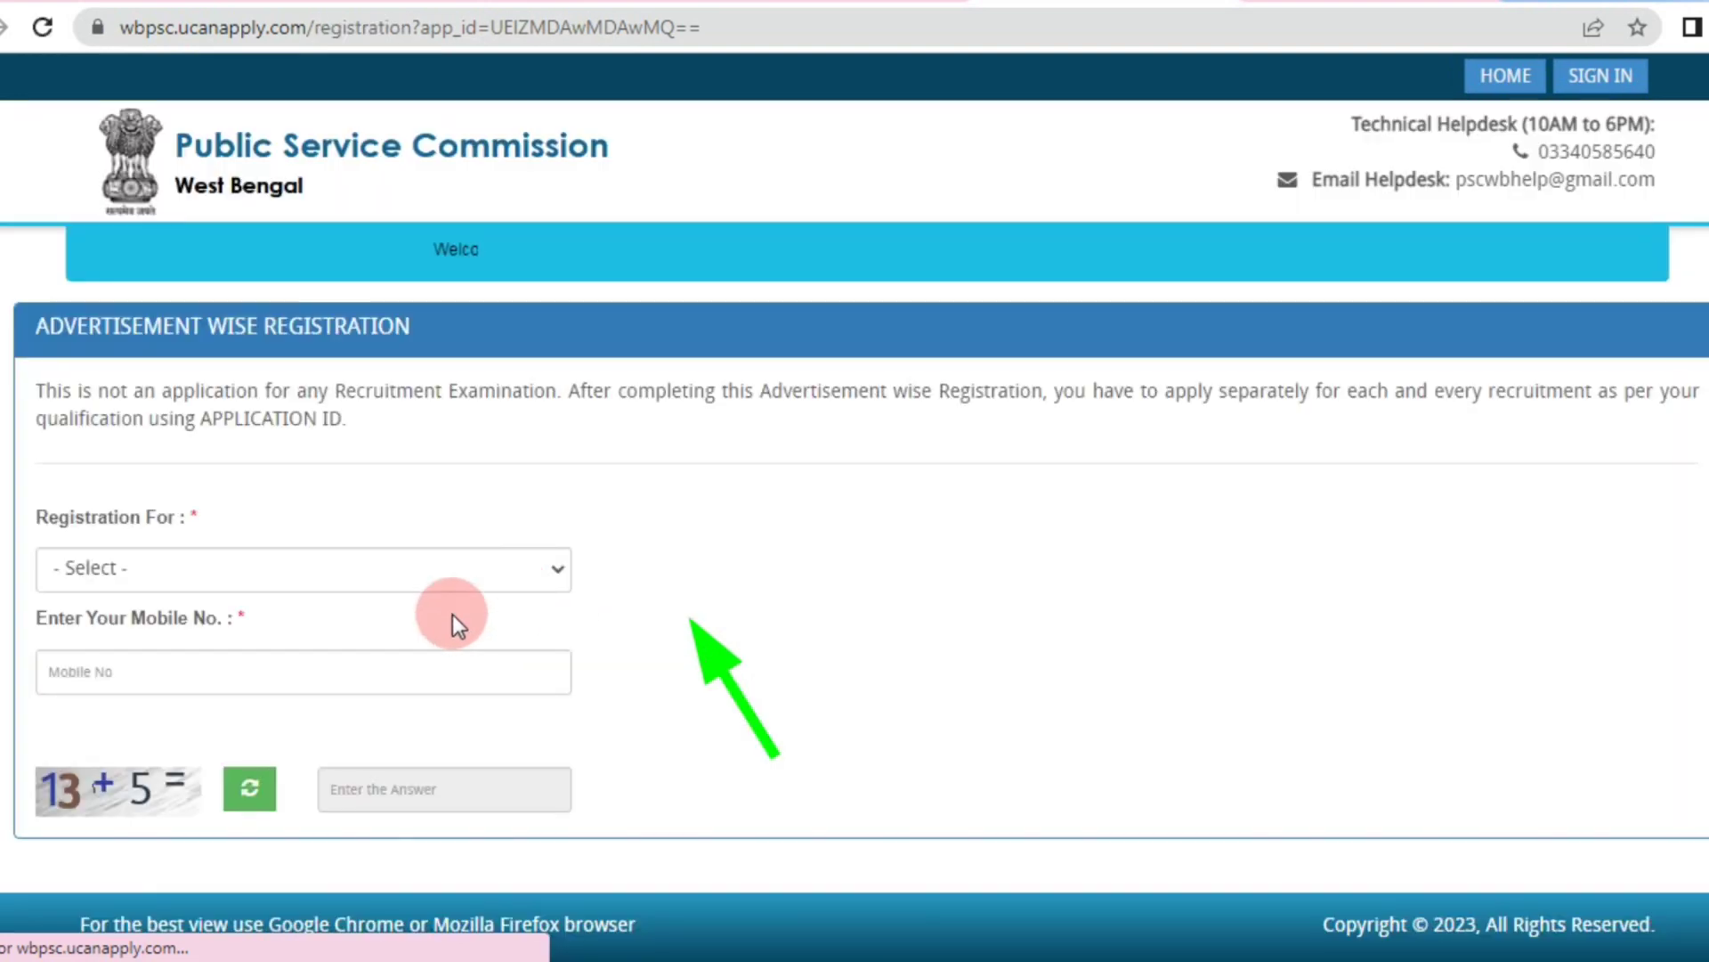
pyautogui.click(641, 584)
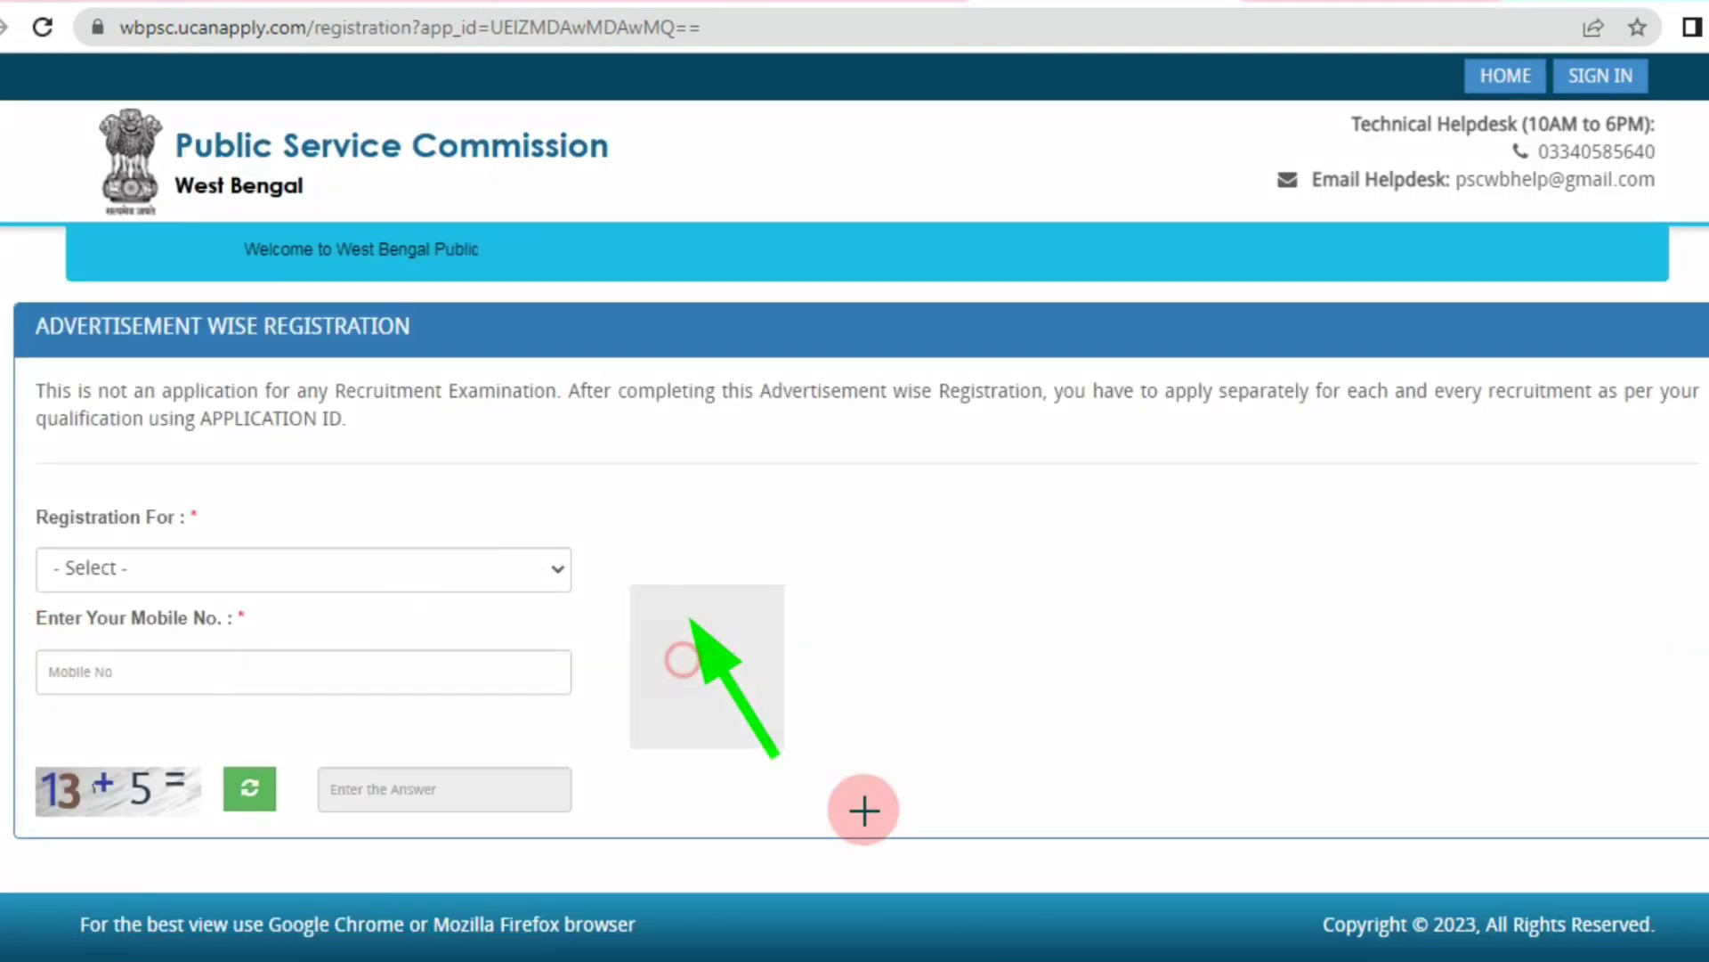
# Choose [ADVT. NO. 13/2023] - CLERKSHIP EXAMINATION, 2023 for registration, enter the mobile number, solve the captcha and proceed
pyautogui.click(131, 563)
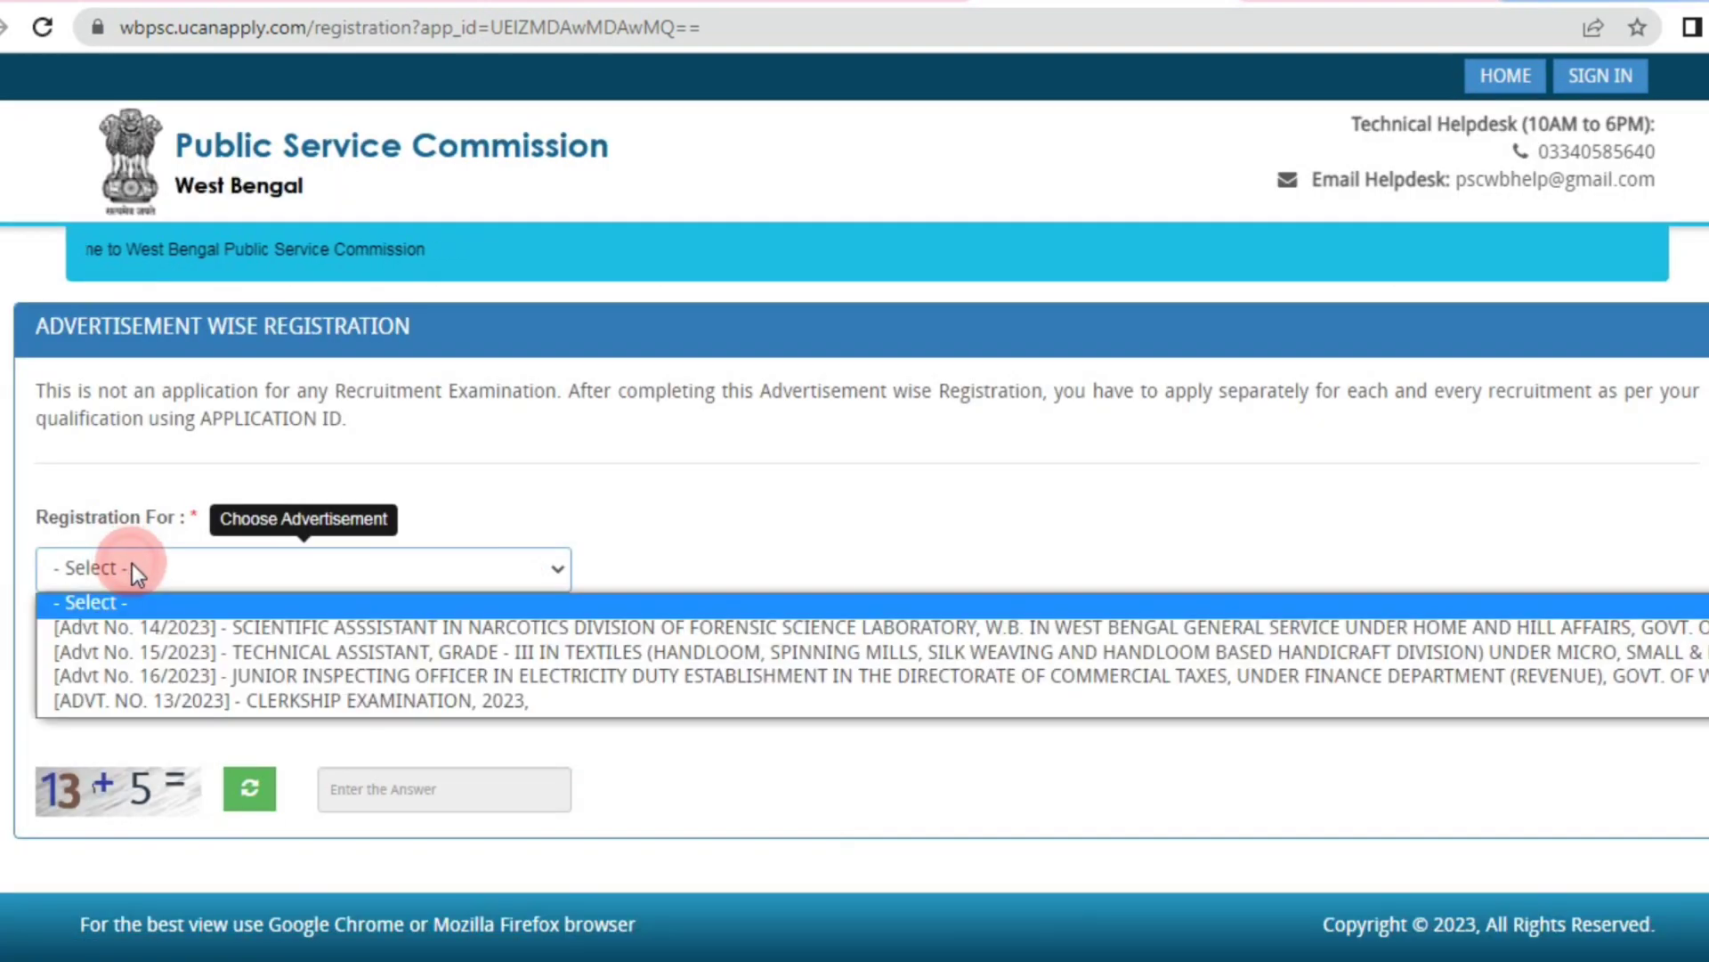
pyautogui.click(262, 702)
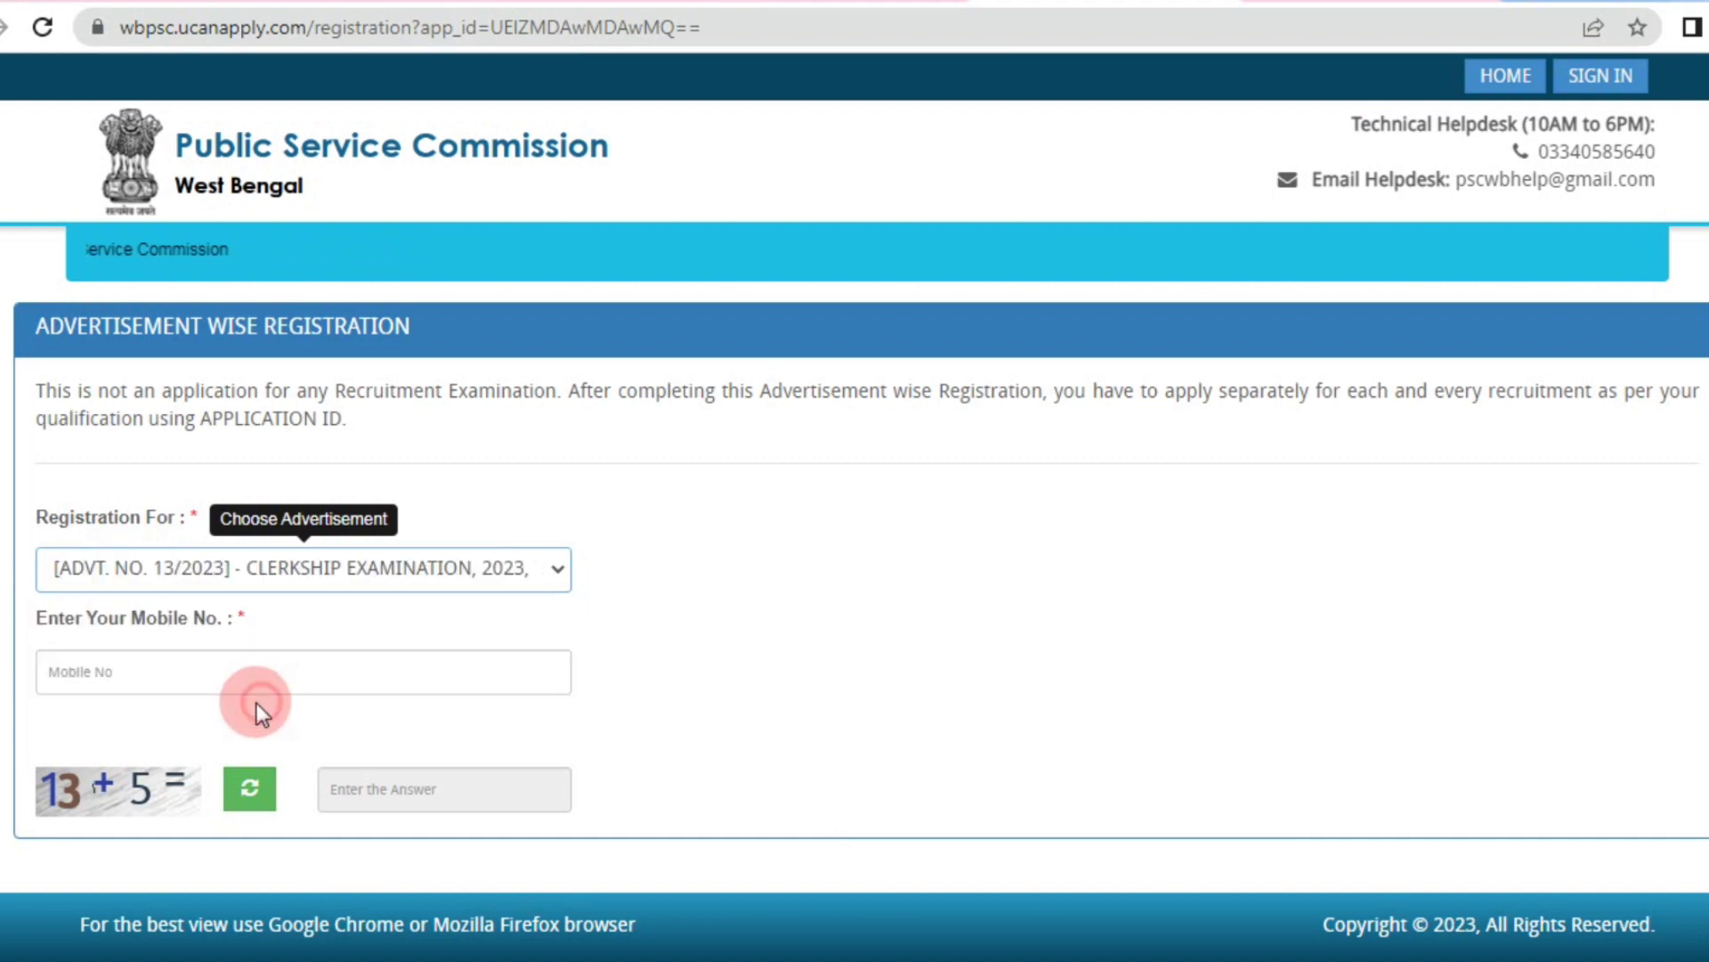
pyautogui.click(202, 682)
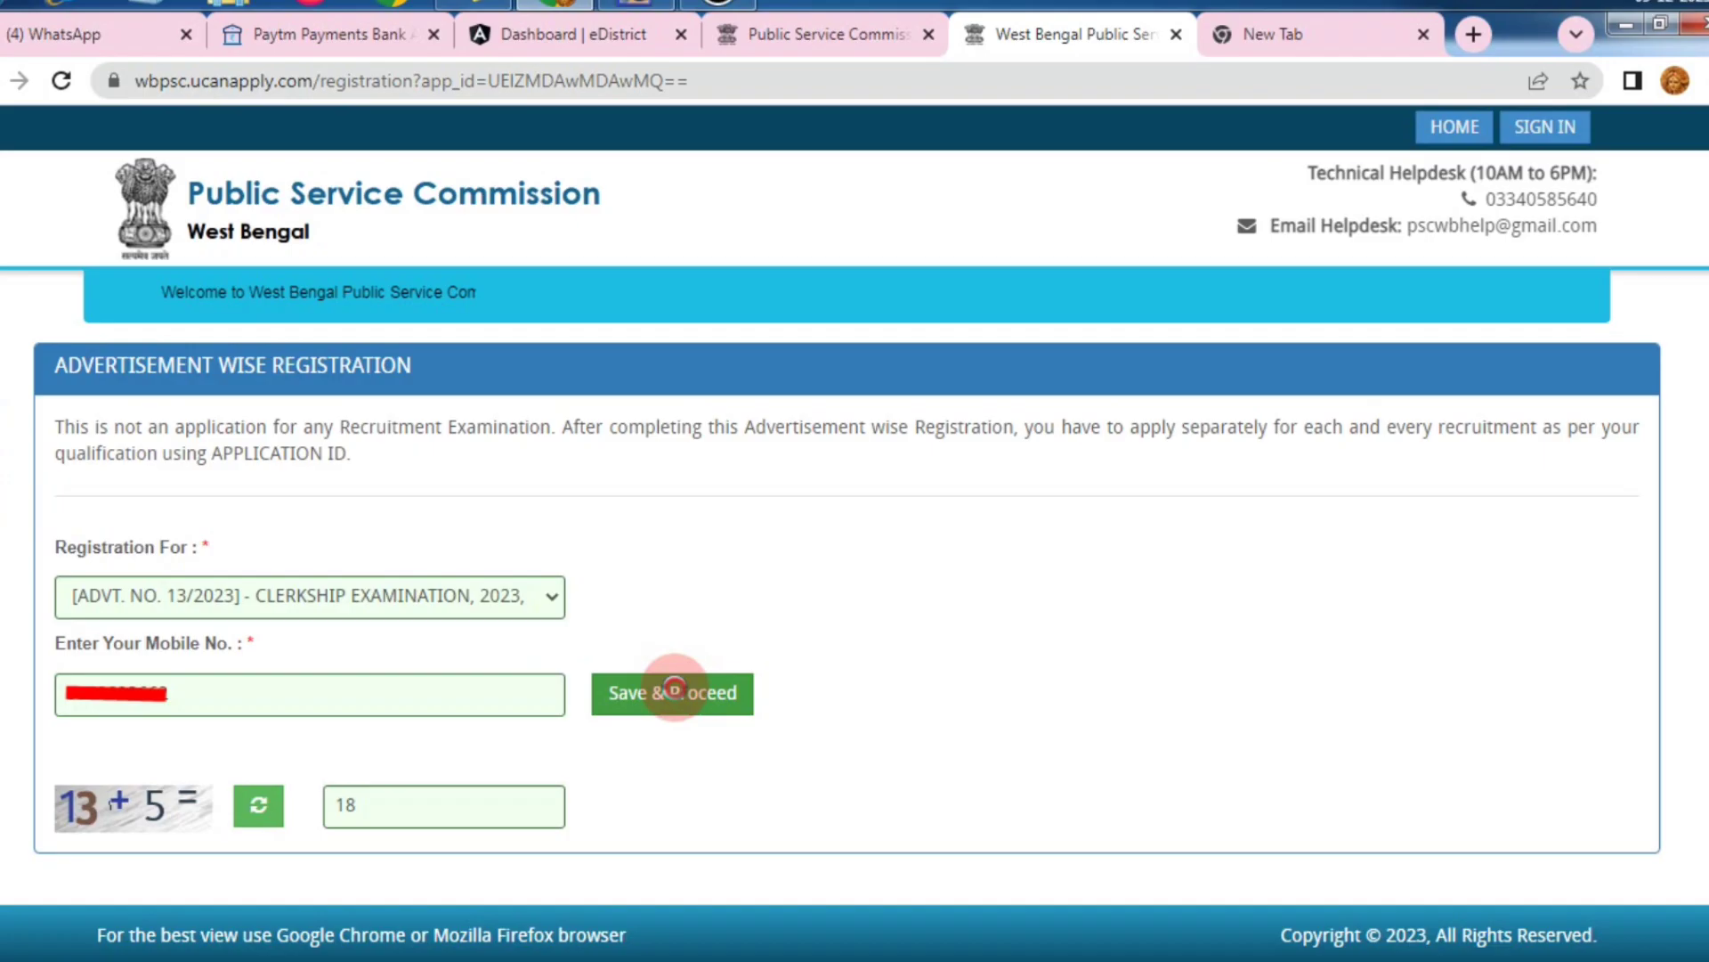
pyautogui.click(674, 688)
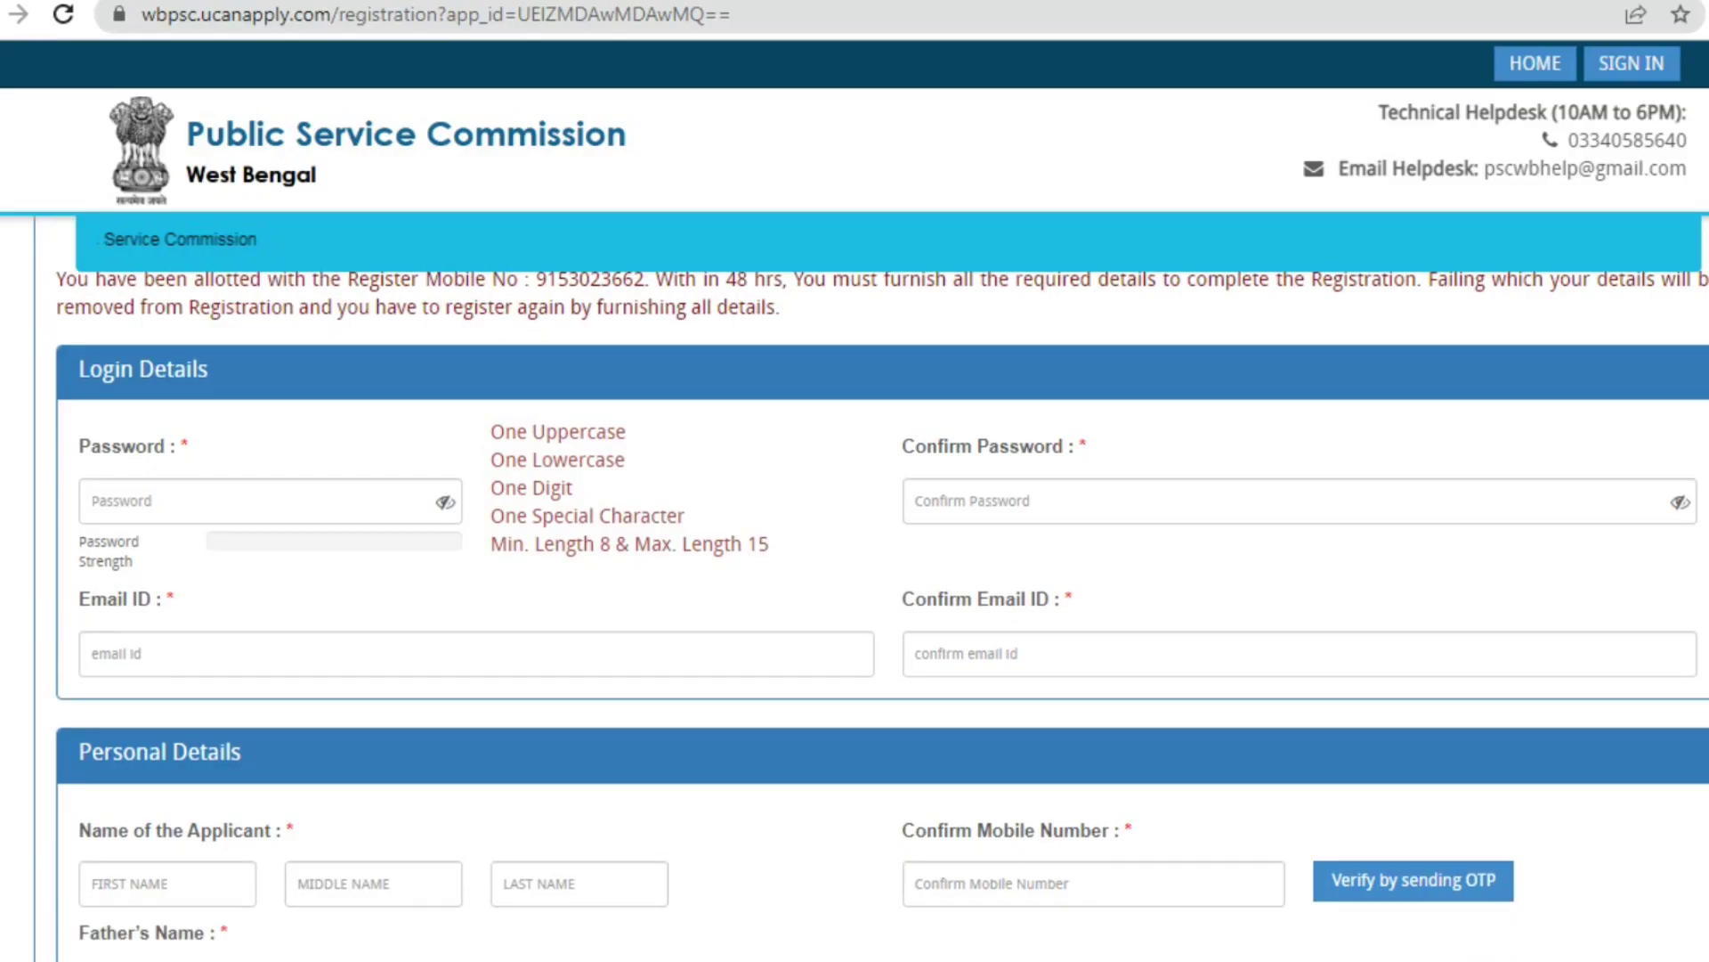
# Enter and confirm the account password and the e-mail address in the login details
pyautogui.click(269, 543)
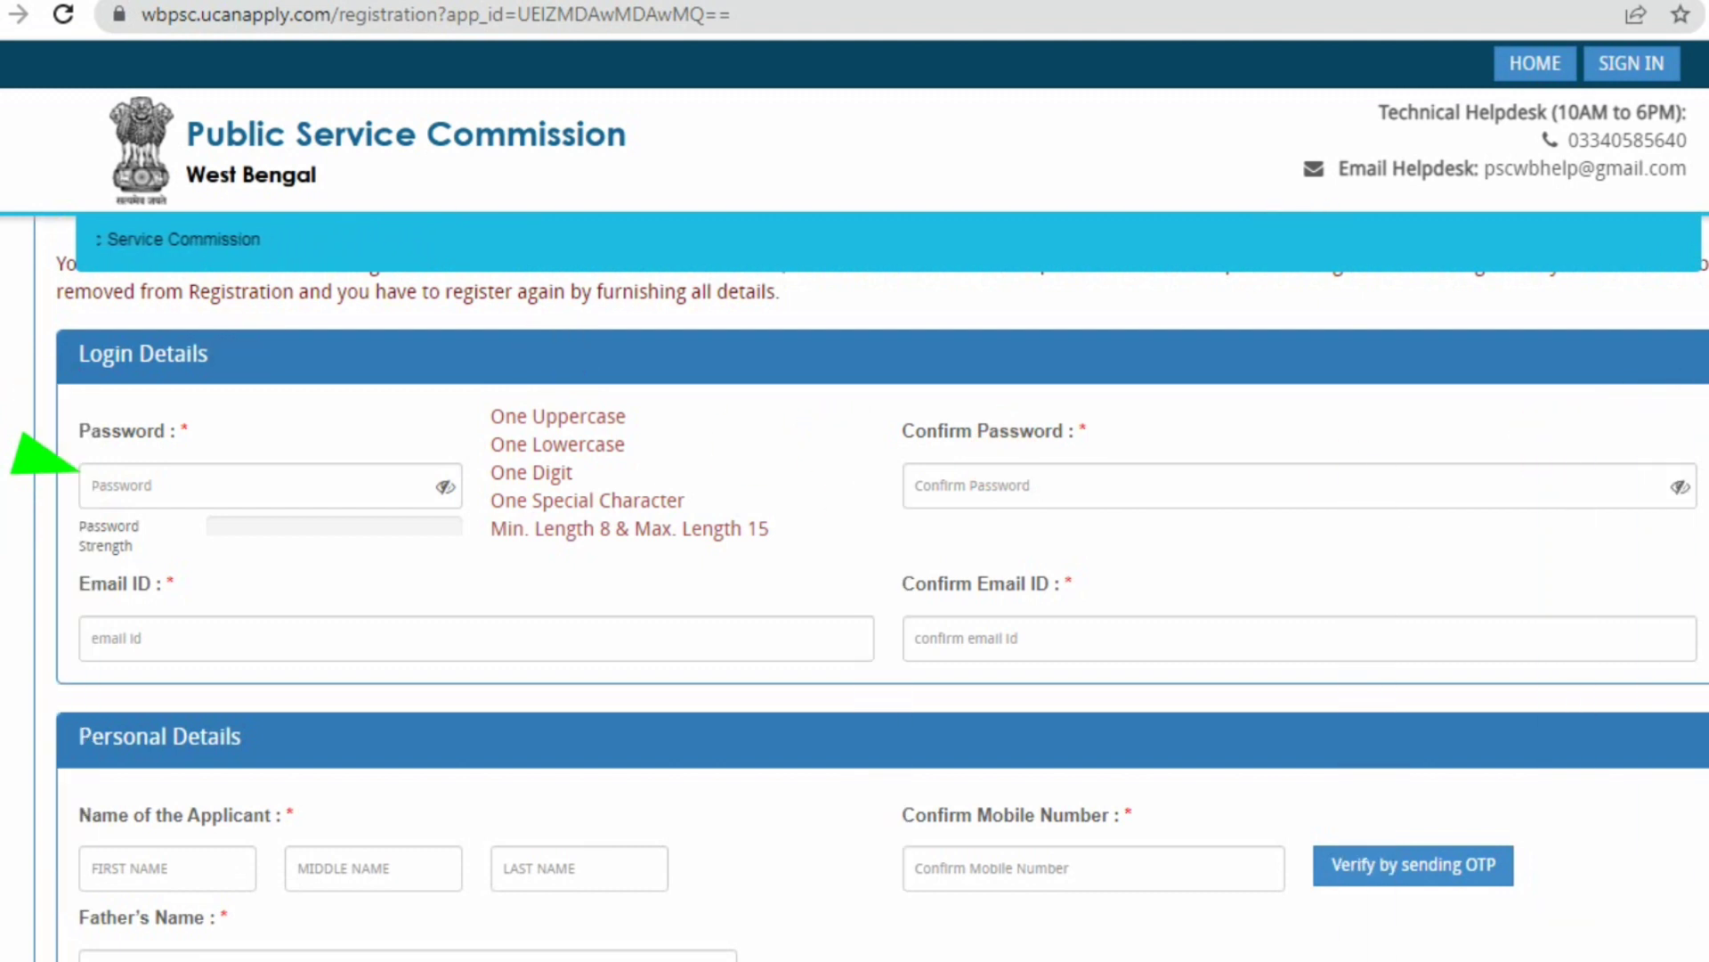
pyautogui.click(882, 454)
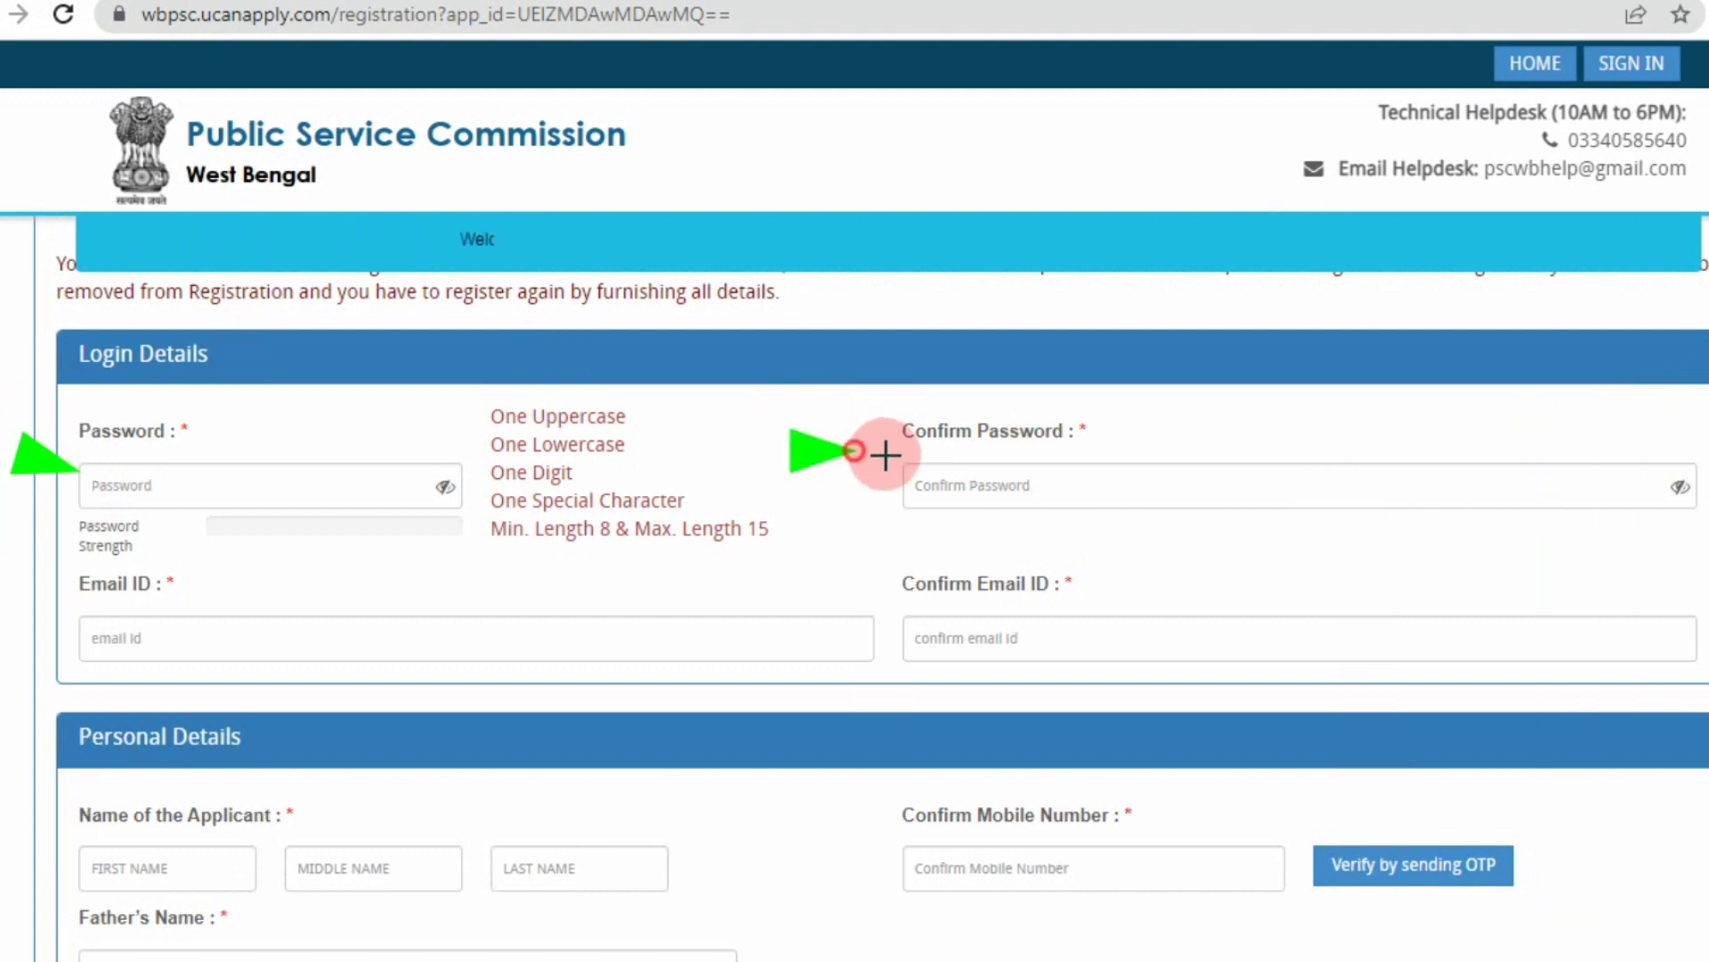
pyautogui.click(22, 621)
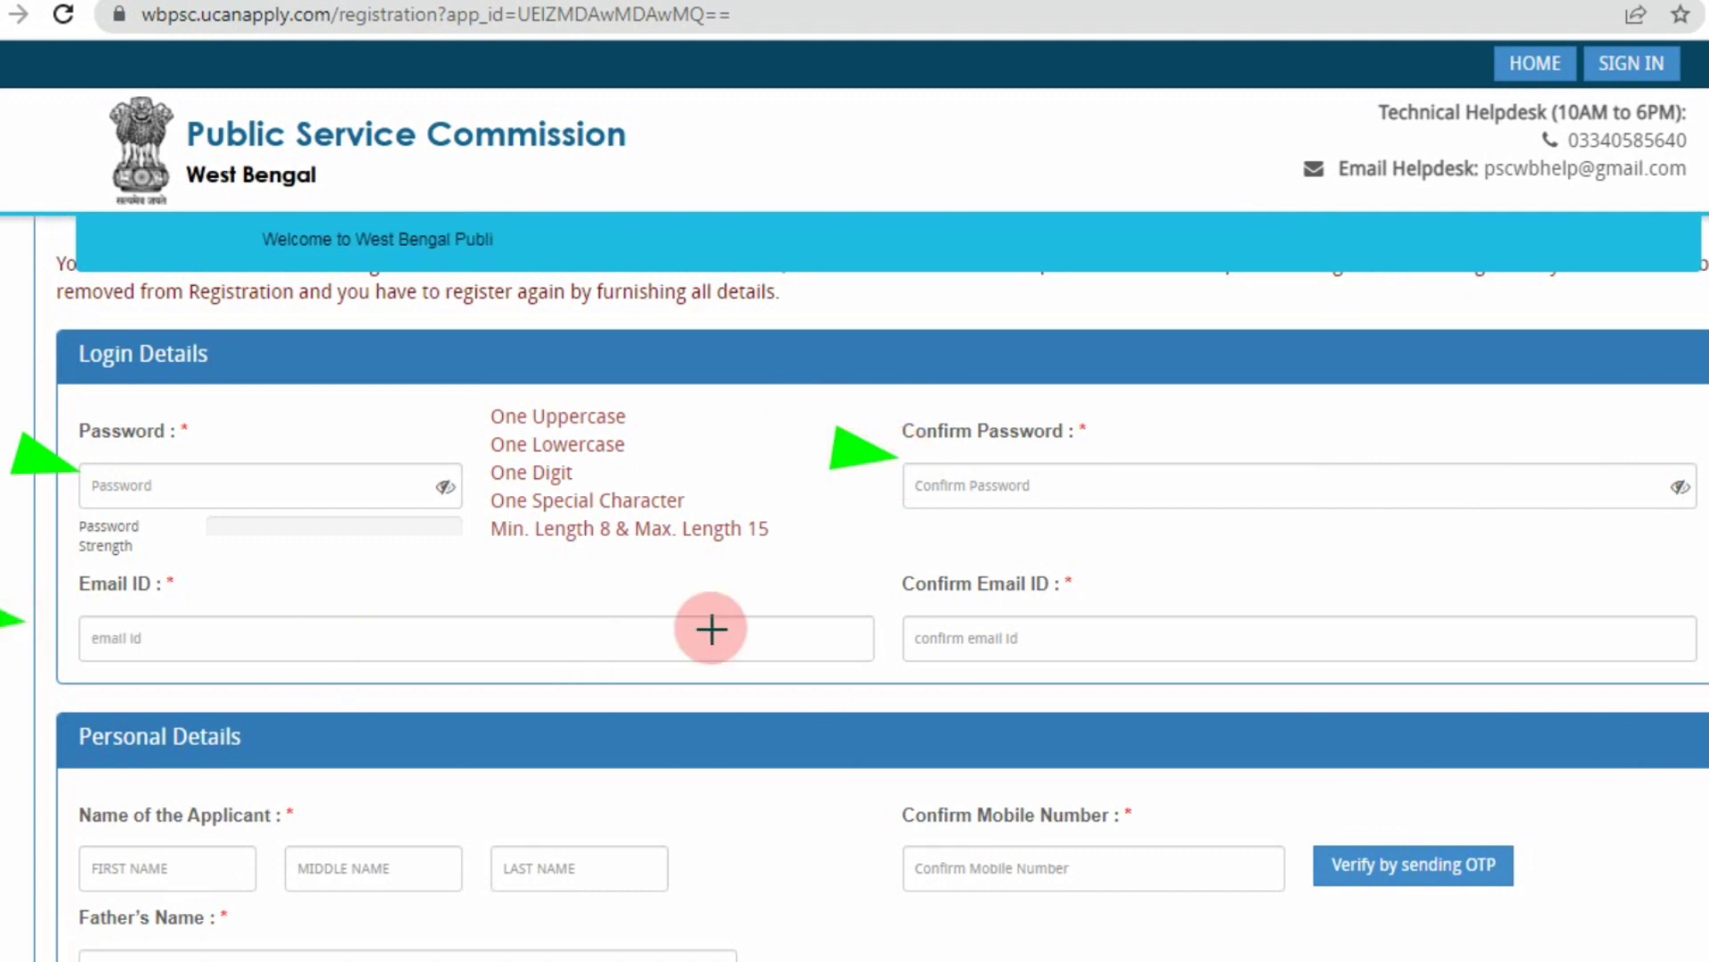
pyautogui.click(910, 592)
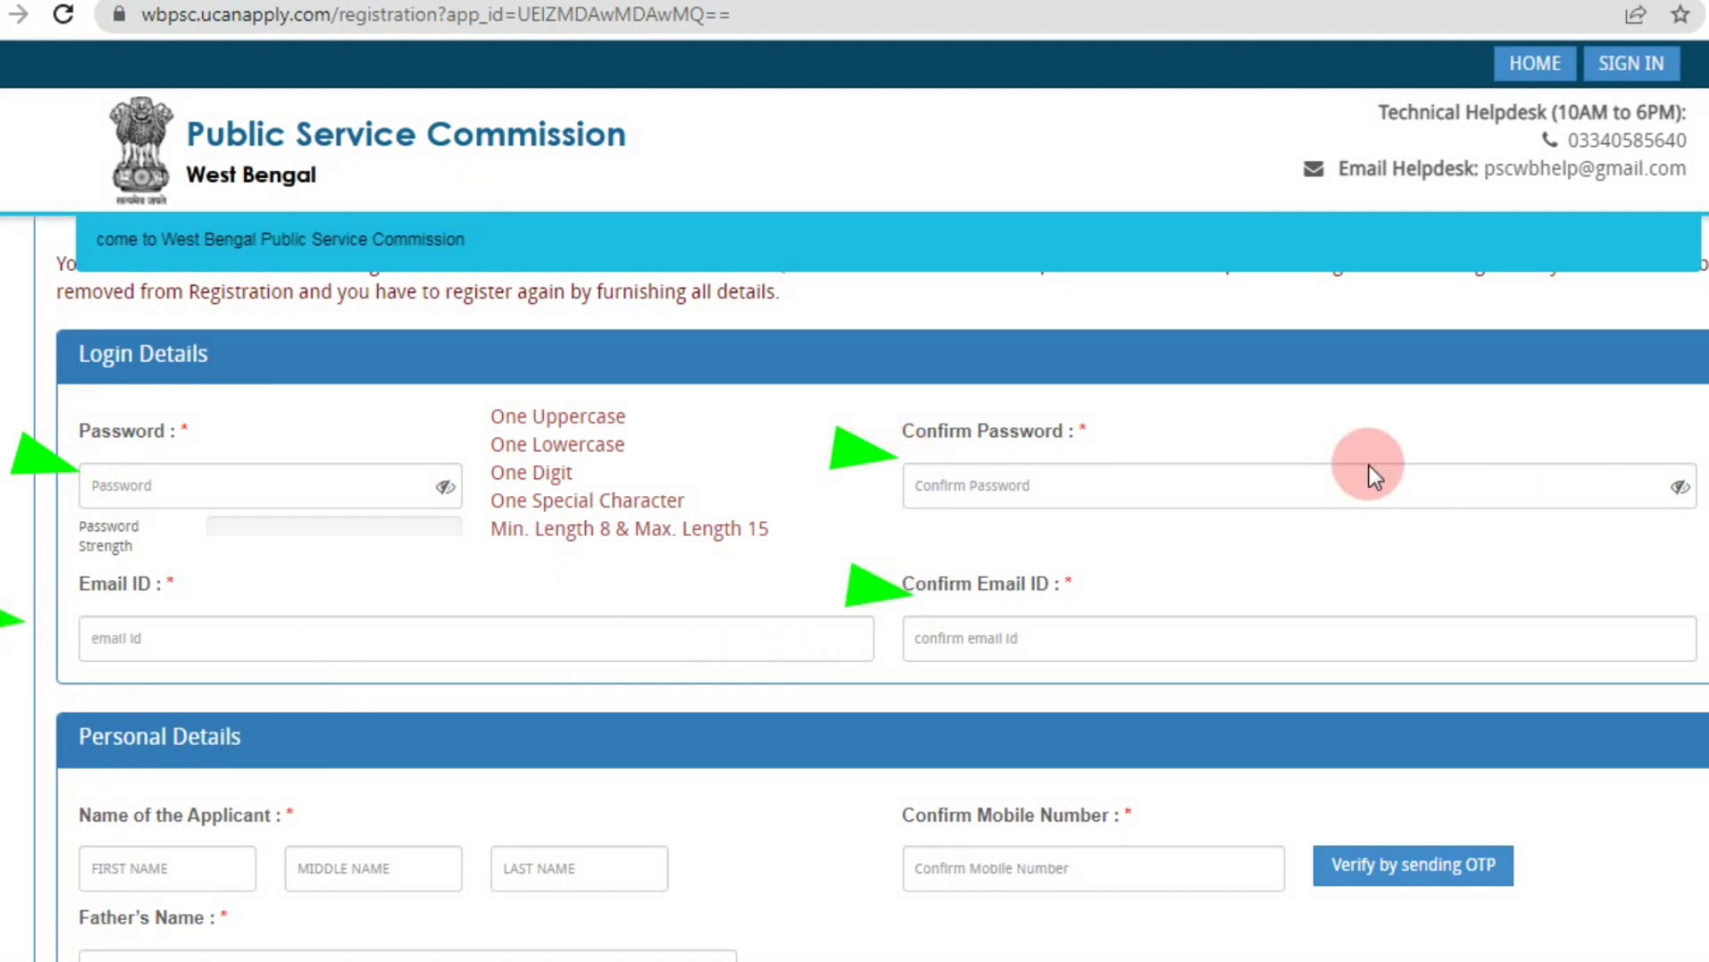
pyautogui.click(137, 481)
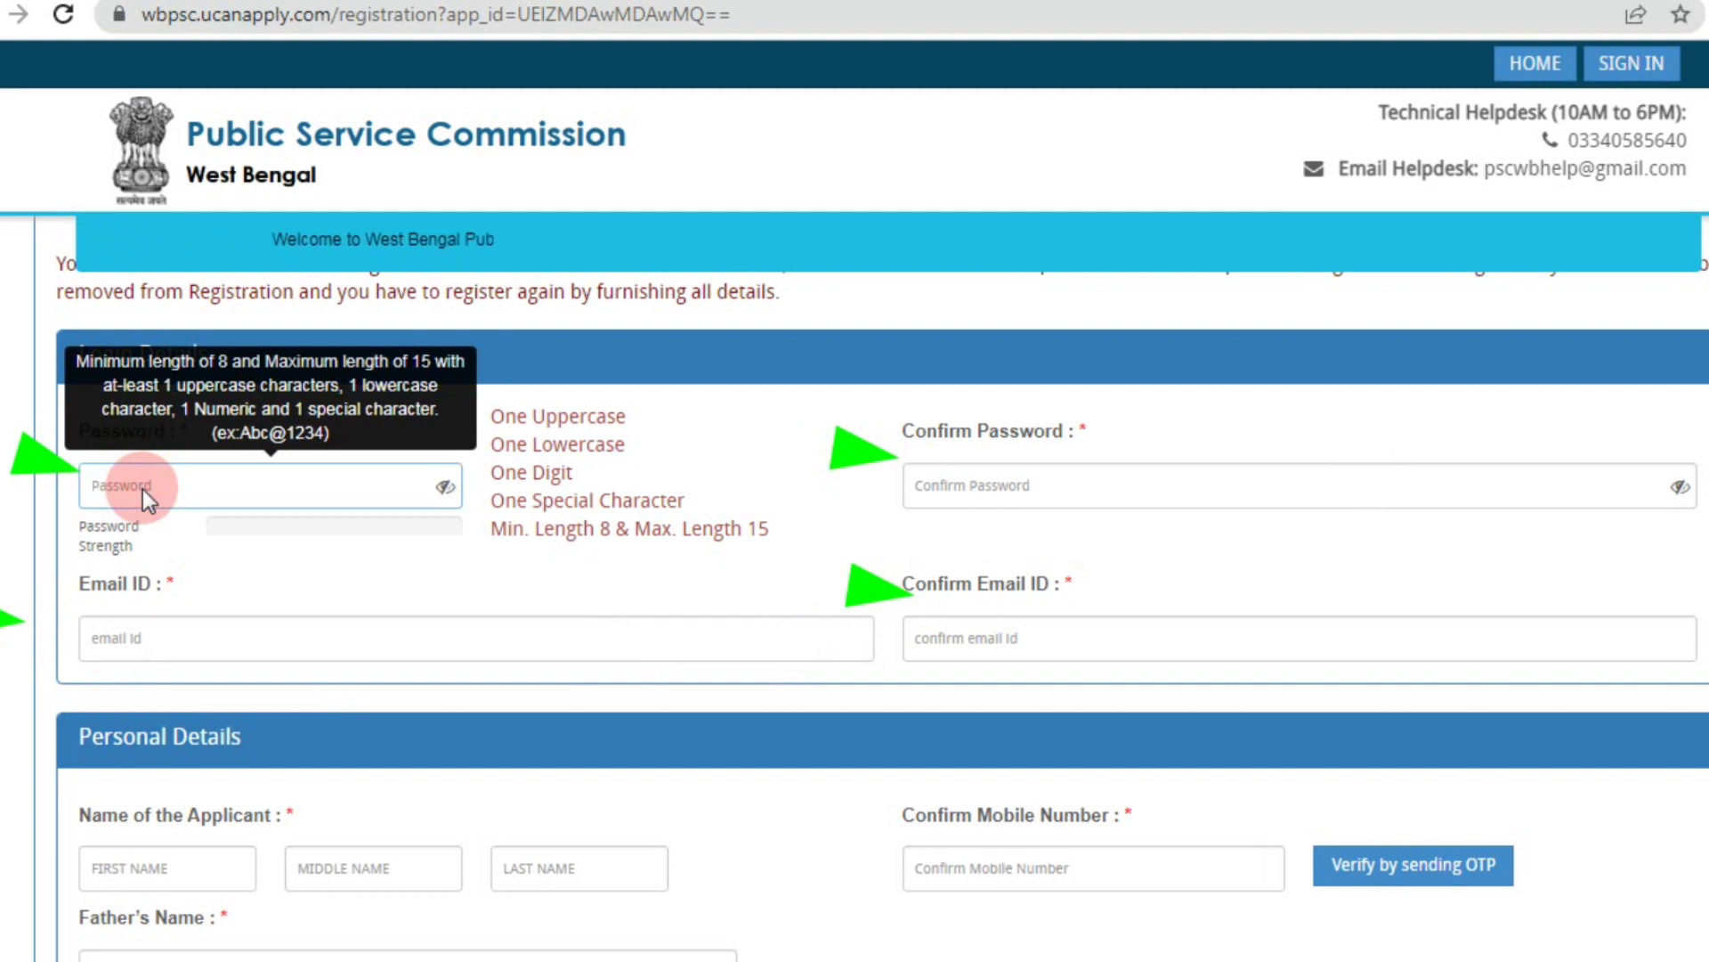
pyautogui.write('••••••')
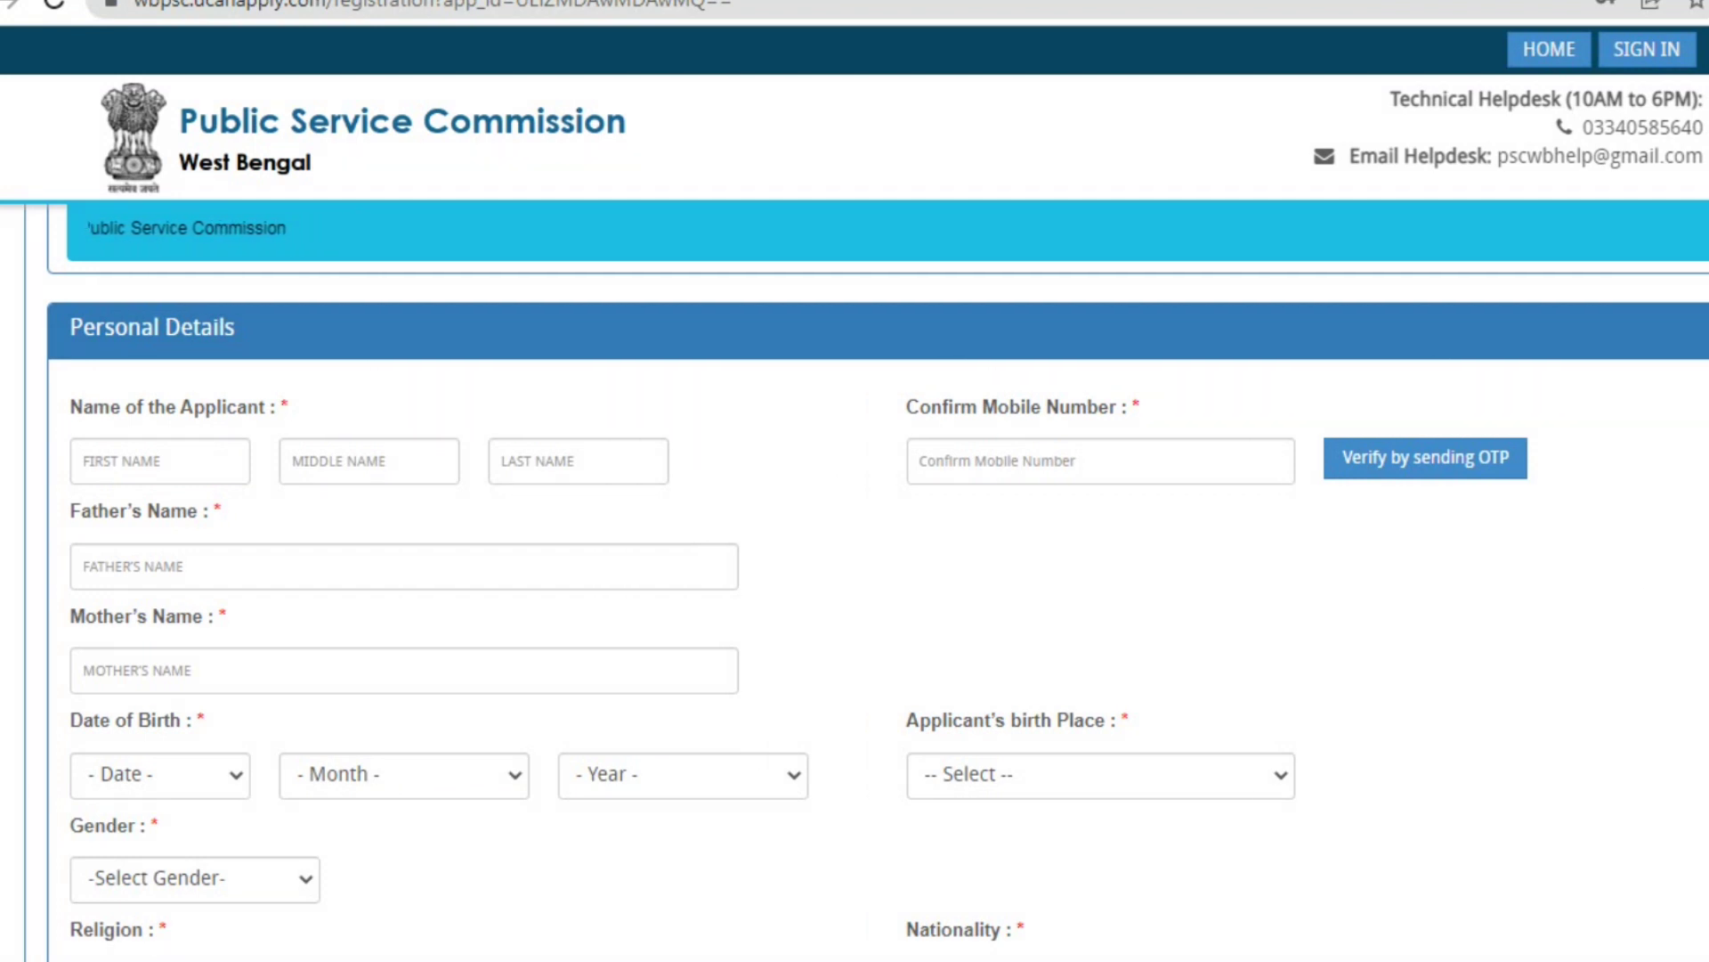
# Fill in the applicant's and parents' names, mobile number, date of birth, birth place North 24 Parganas, gender Male, religion Muslim and nationality Indian By Birth
pyautogui.scroll(-1, 879, 579)
pyautogui.click(155, 415)
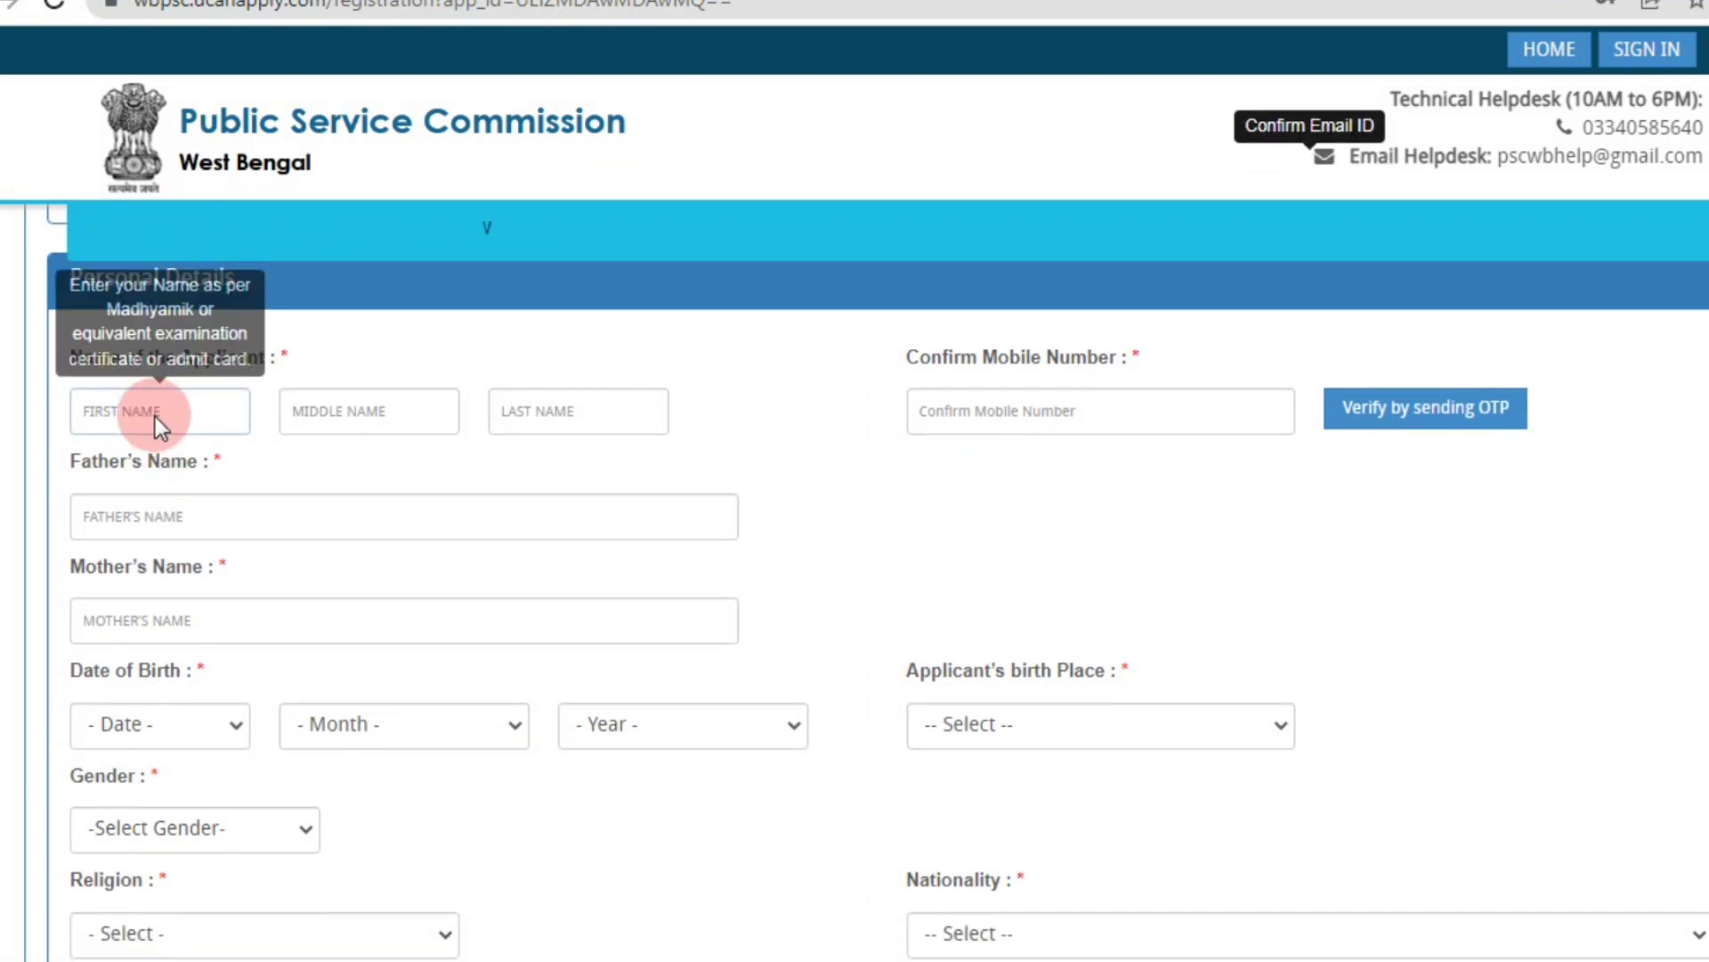
pyautogui.click(935, 498)
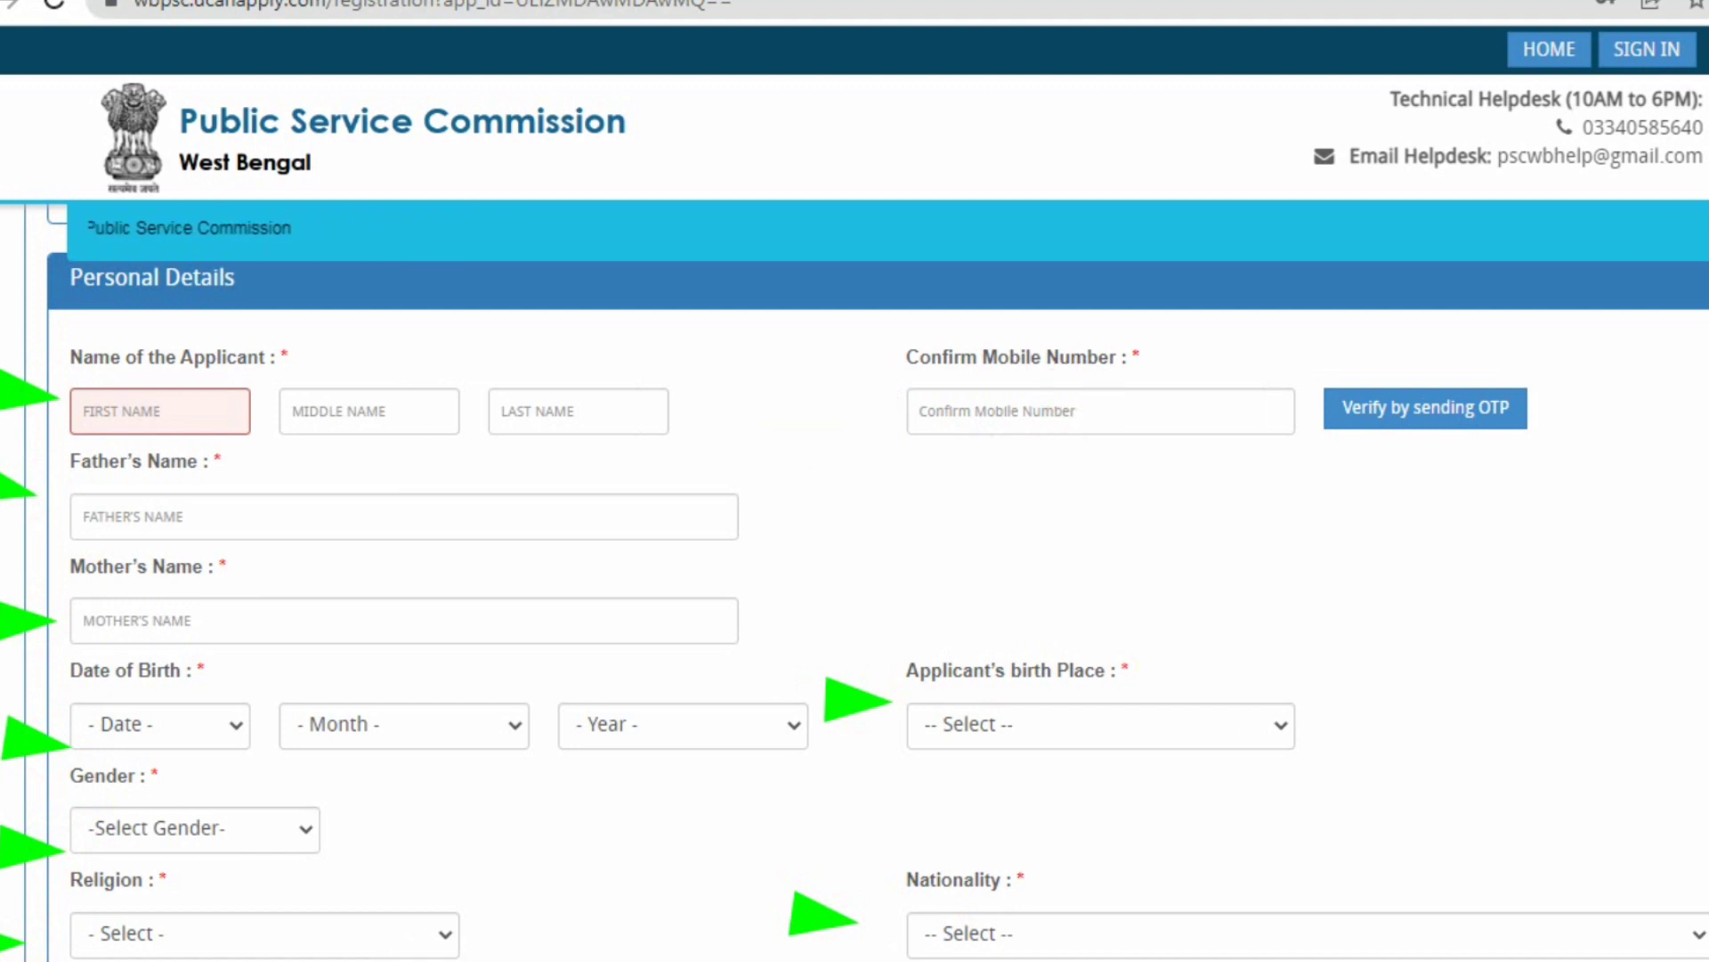
pyautogui.click(168, 418)
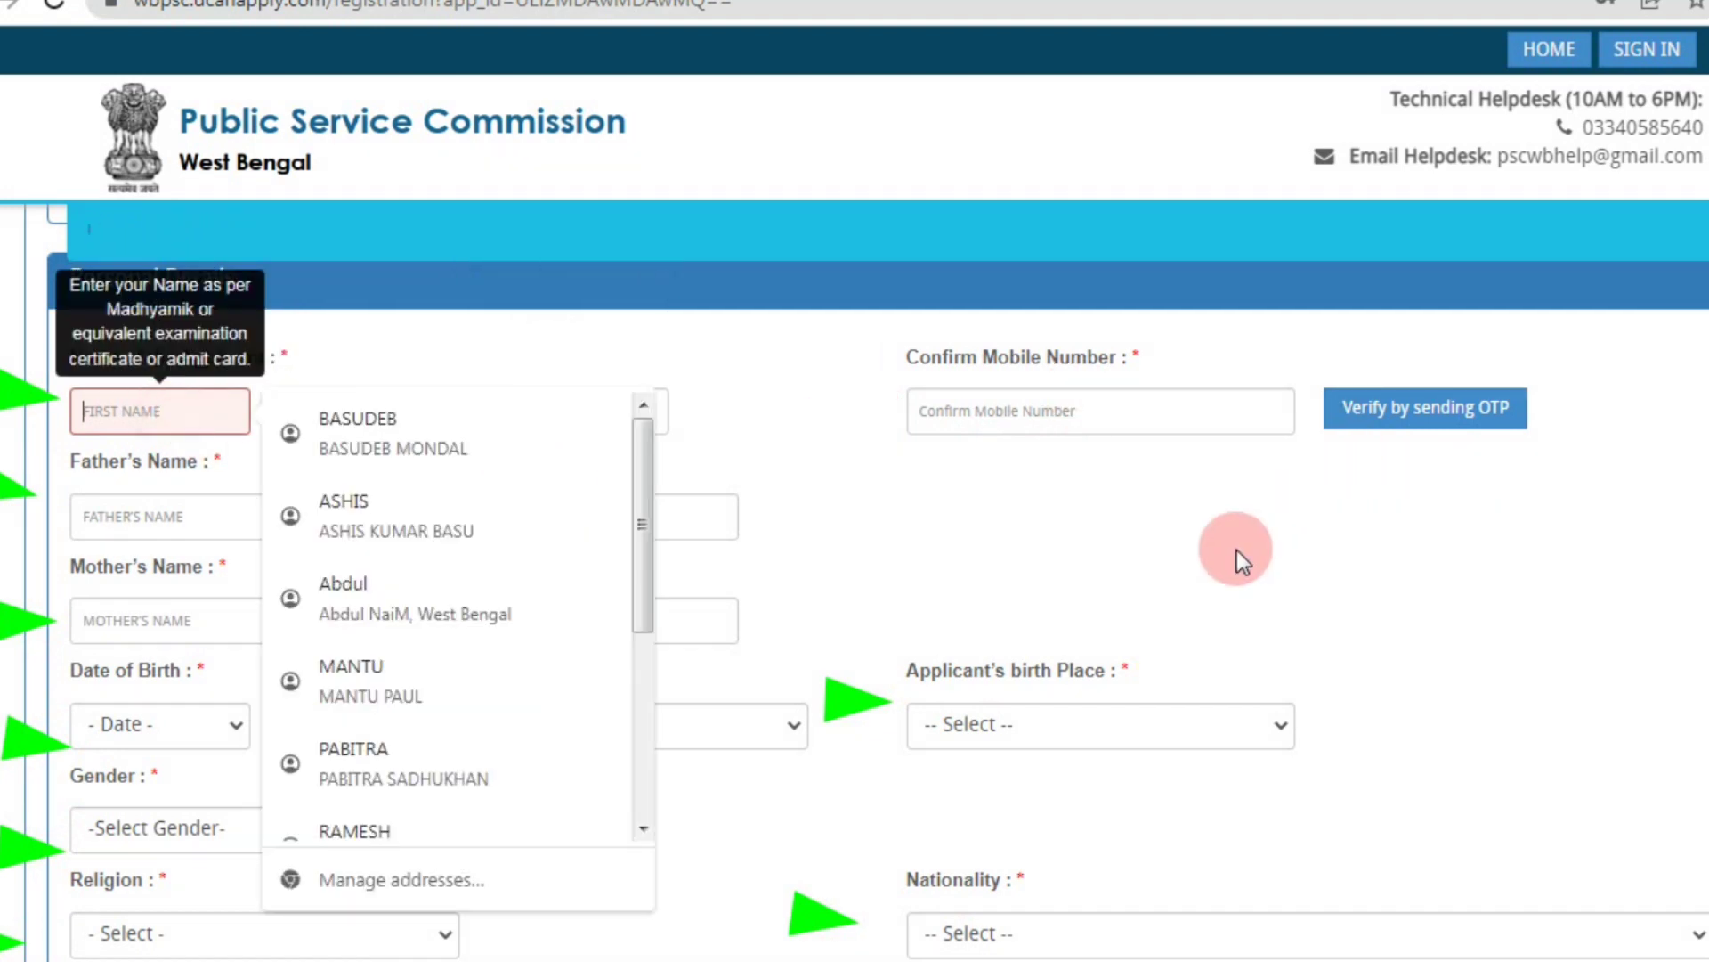
pyautogui.click(161, 411)
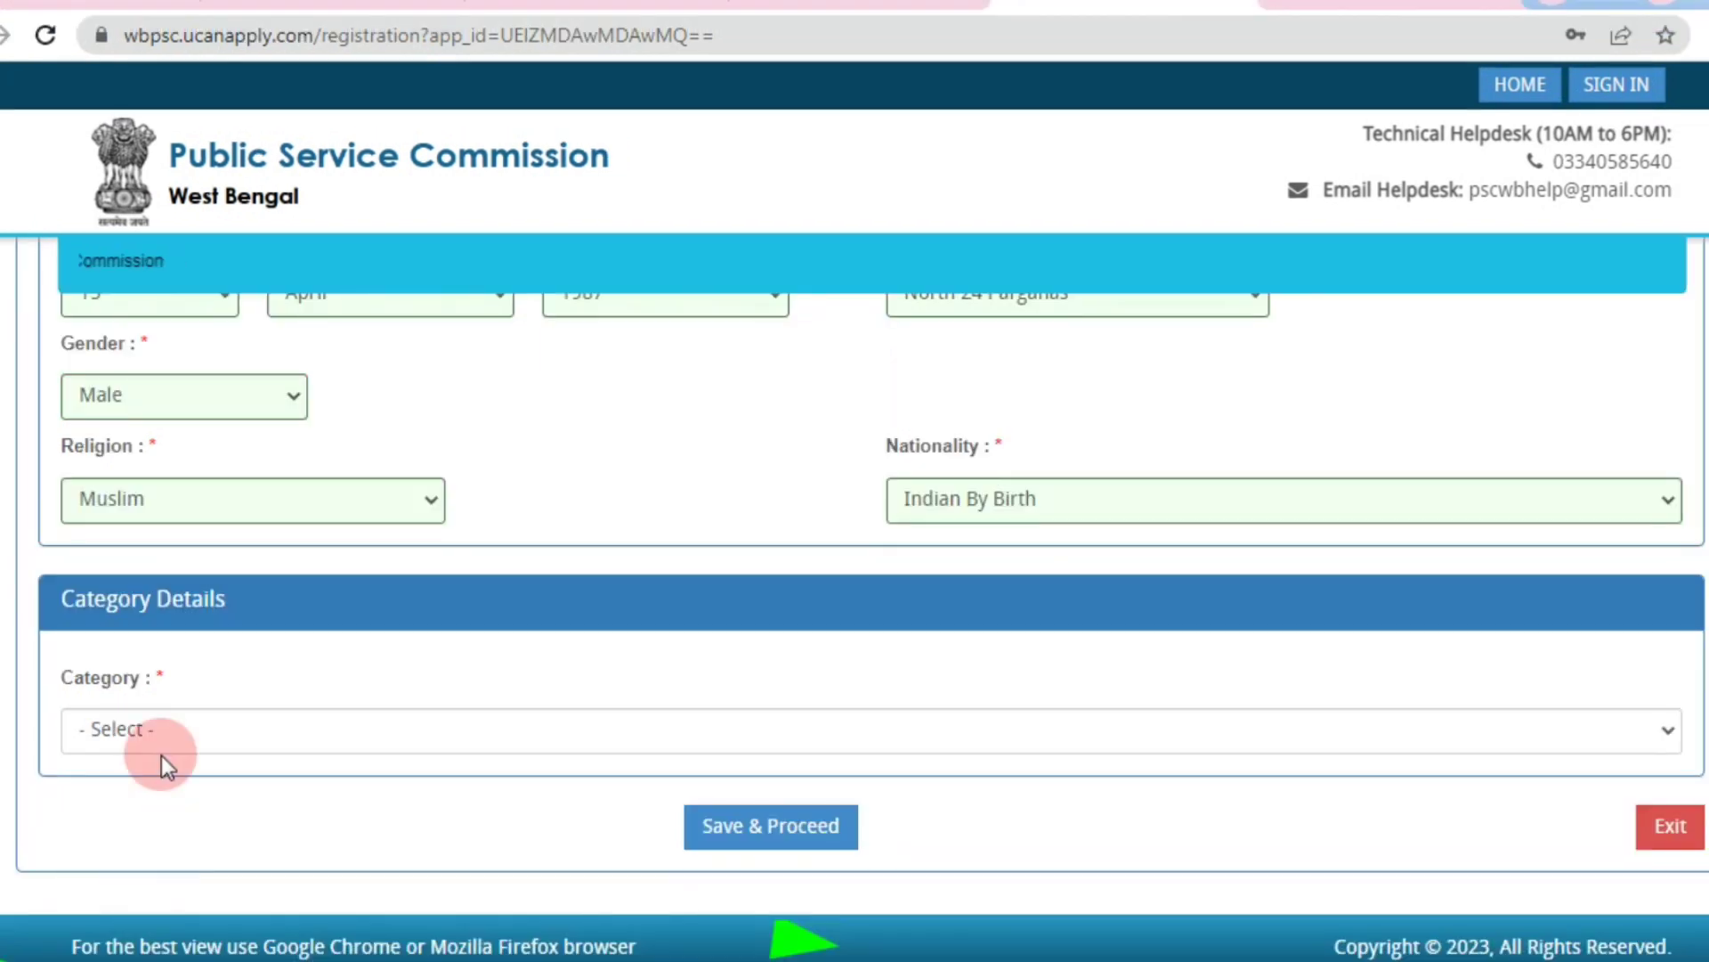
# Set the applicant's category to OBC-A( Non- Creamy Layer) in the category details
pyautogui.click(148, 730)
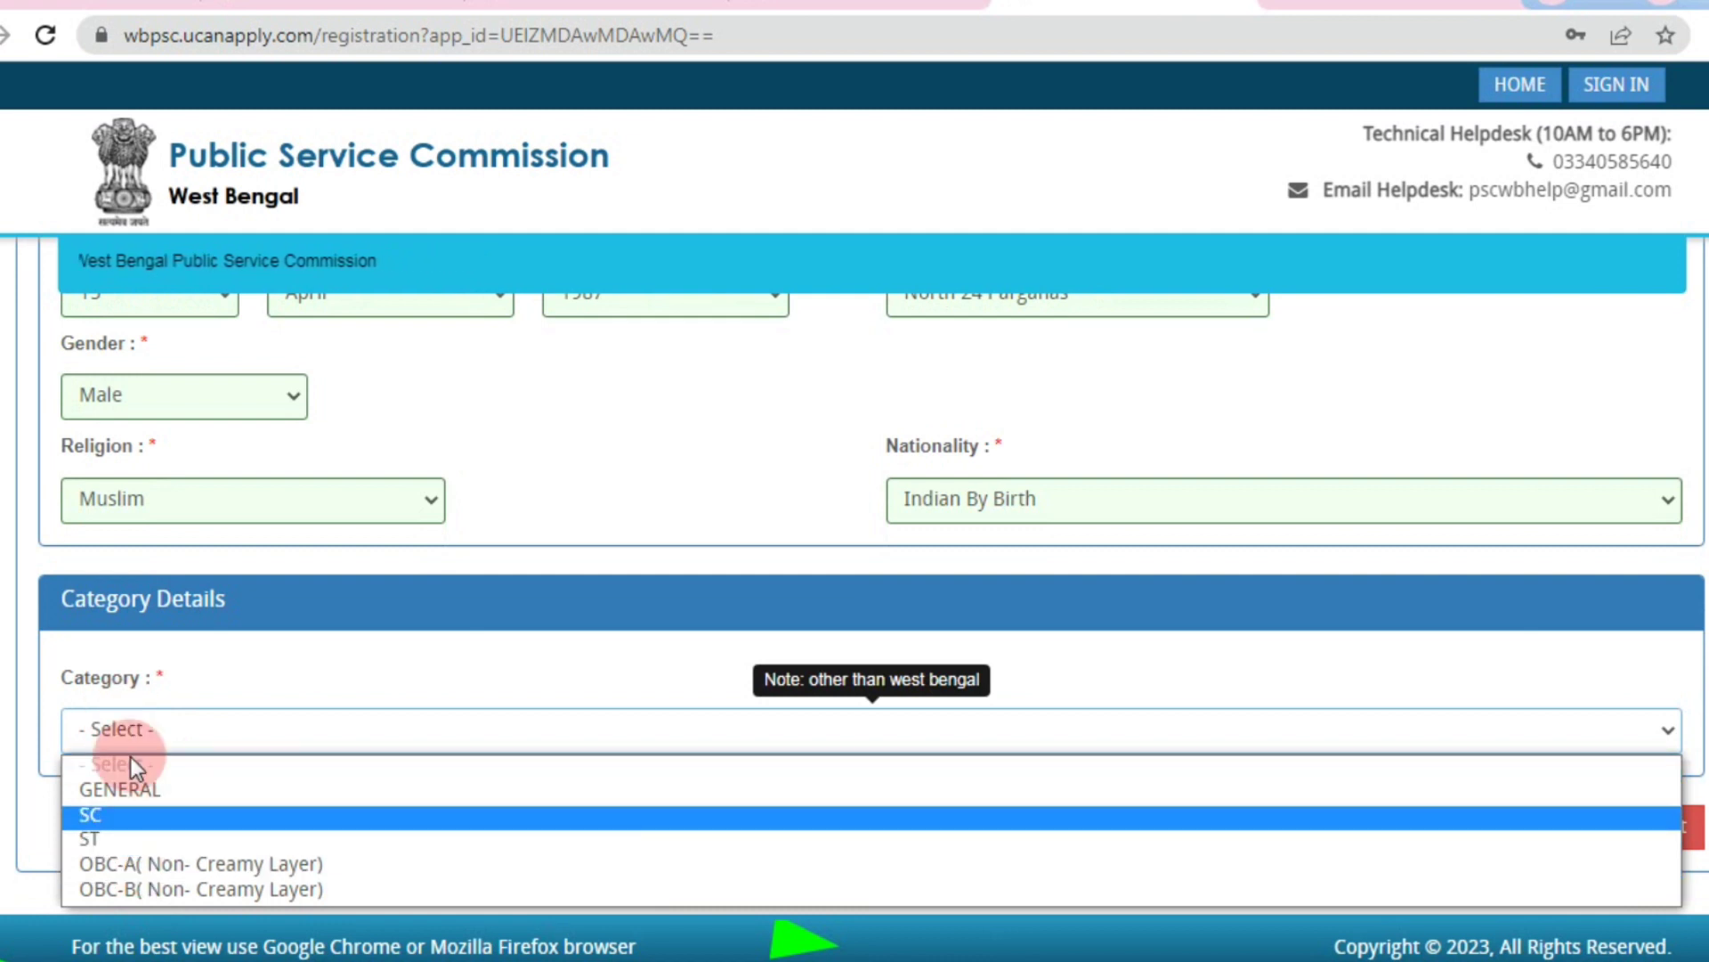
pyautogui.click(153, 864)
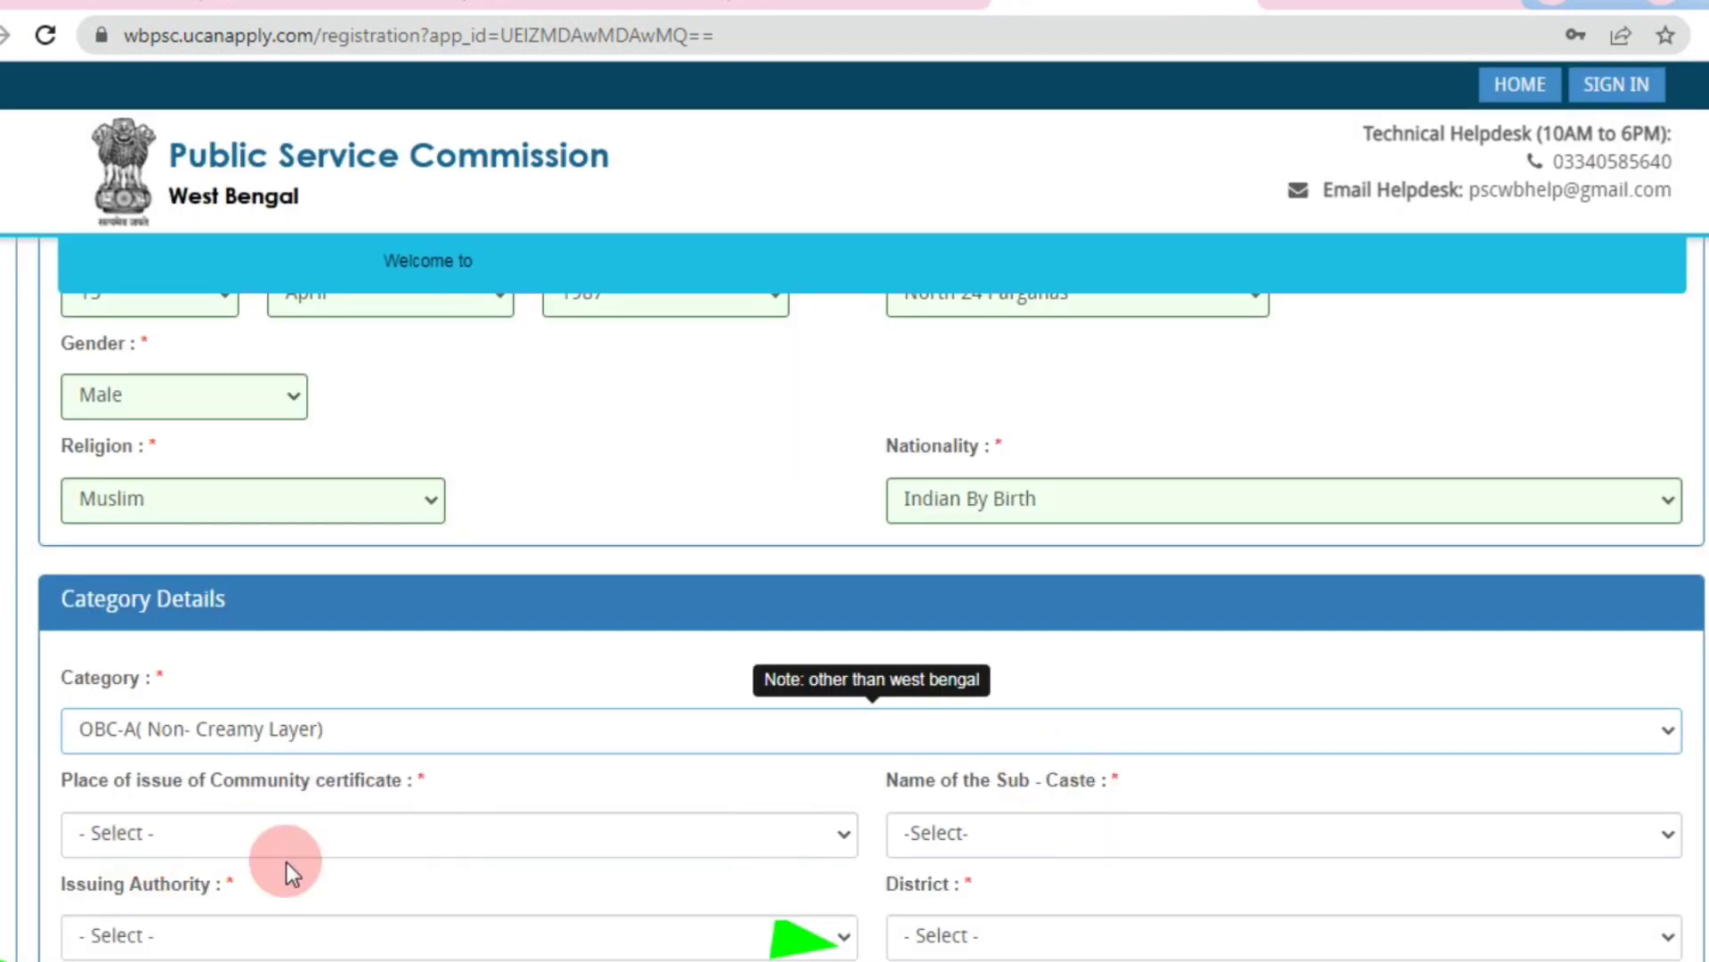
pyautogui.scroll(-3, 363, 650)
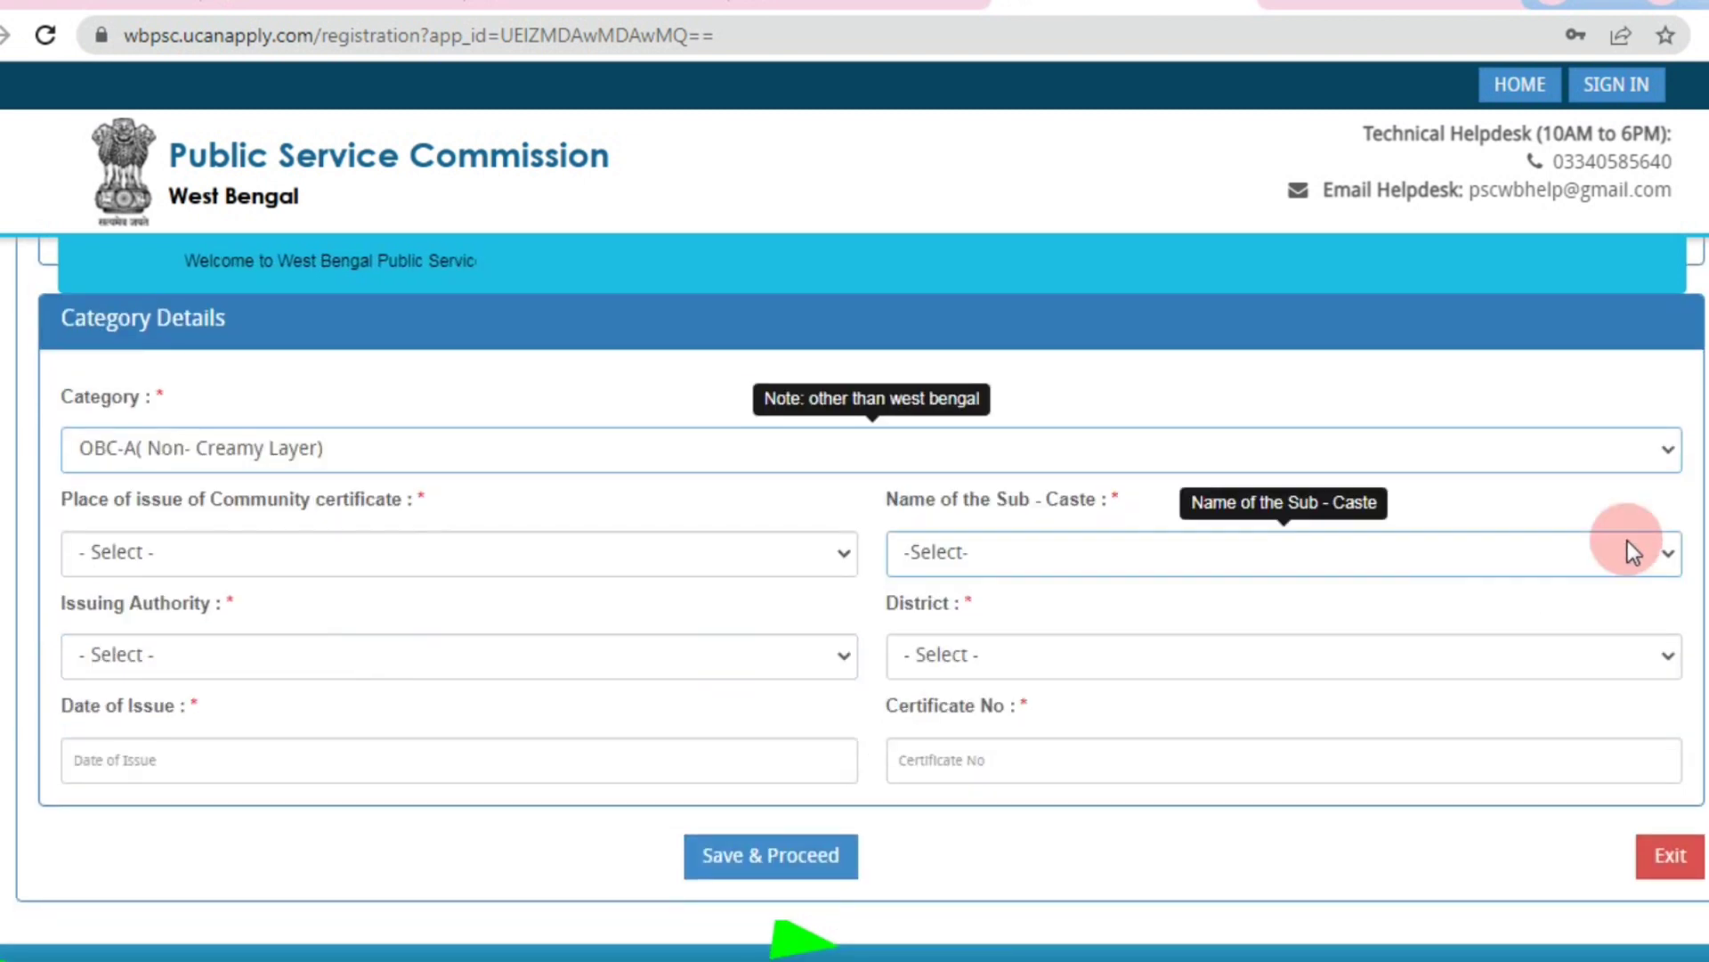
# Review the required OBC-A certificate fields: place of issue, sub-caste, issuing authority, district, date of issue and certificate number
pyautogui.click(1627, 545)
pyautogui.moveTo(37, 370)
pyautogui.mouseDown()
pyautogui.moveTo(210, 530)
pyautogui.moveTo(1118, 825)
pyautogui.moveTo(1703, 892)
pyautogui.mouseUp()
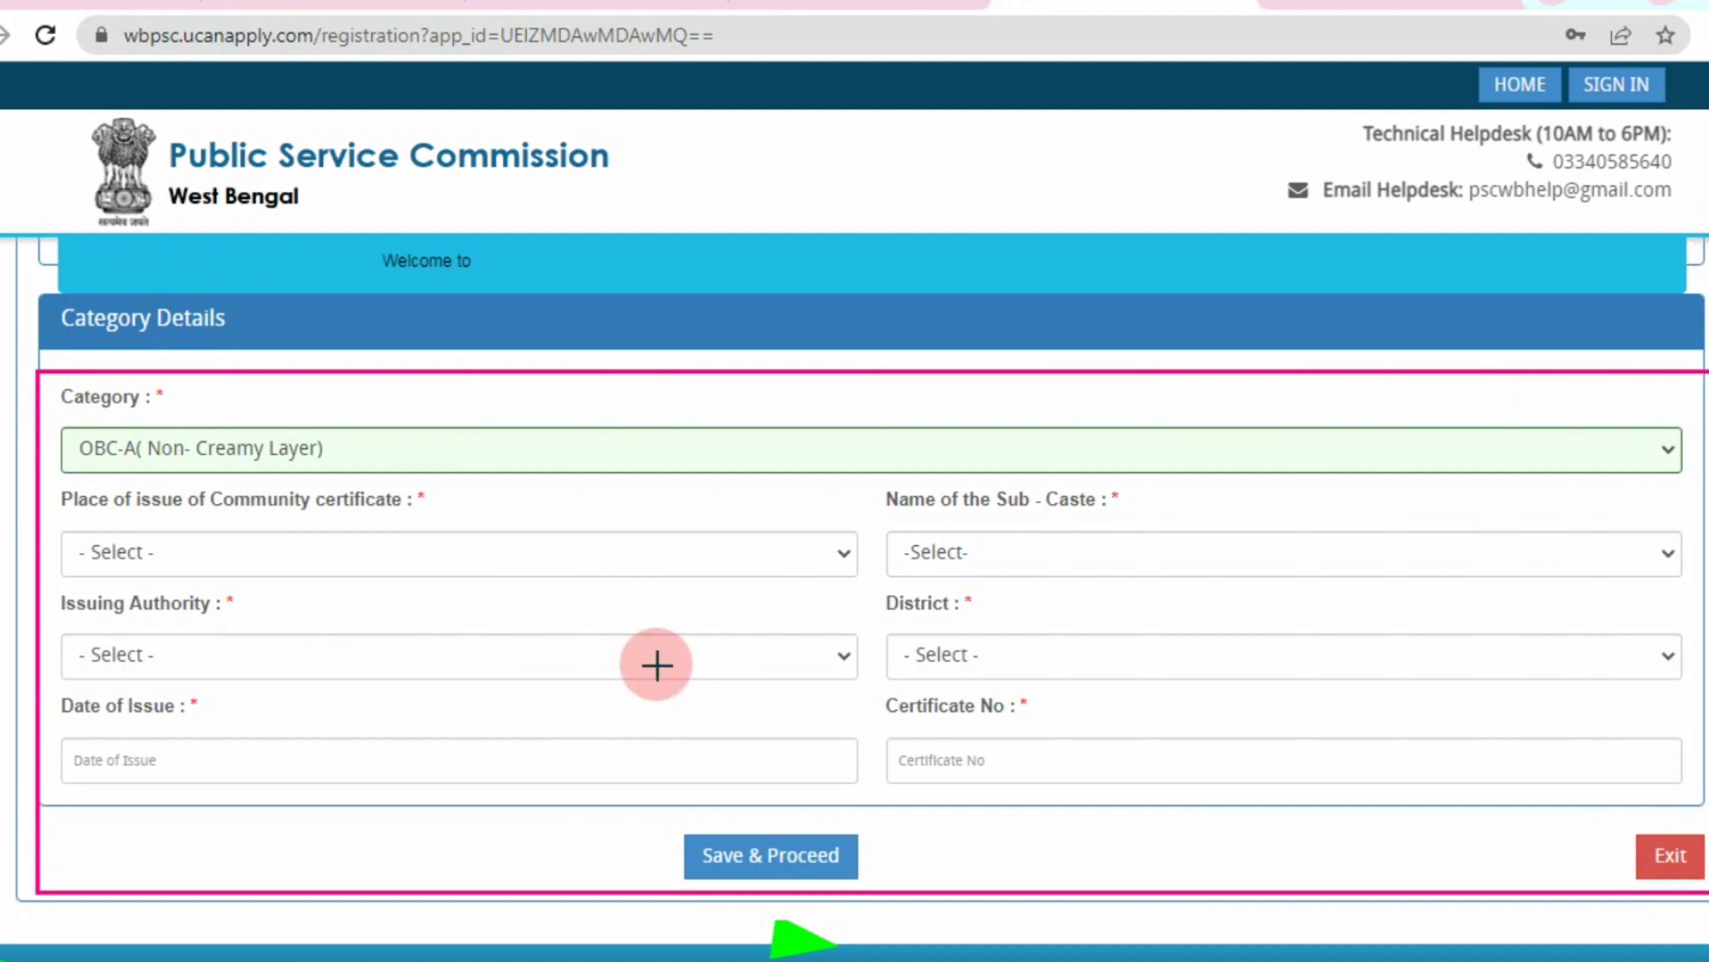
pyautogui.moveTo(9, 554); pyautogui.dragTo(78, 552)
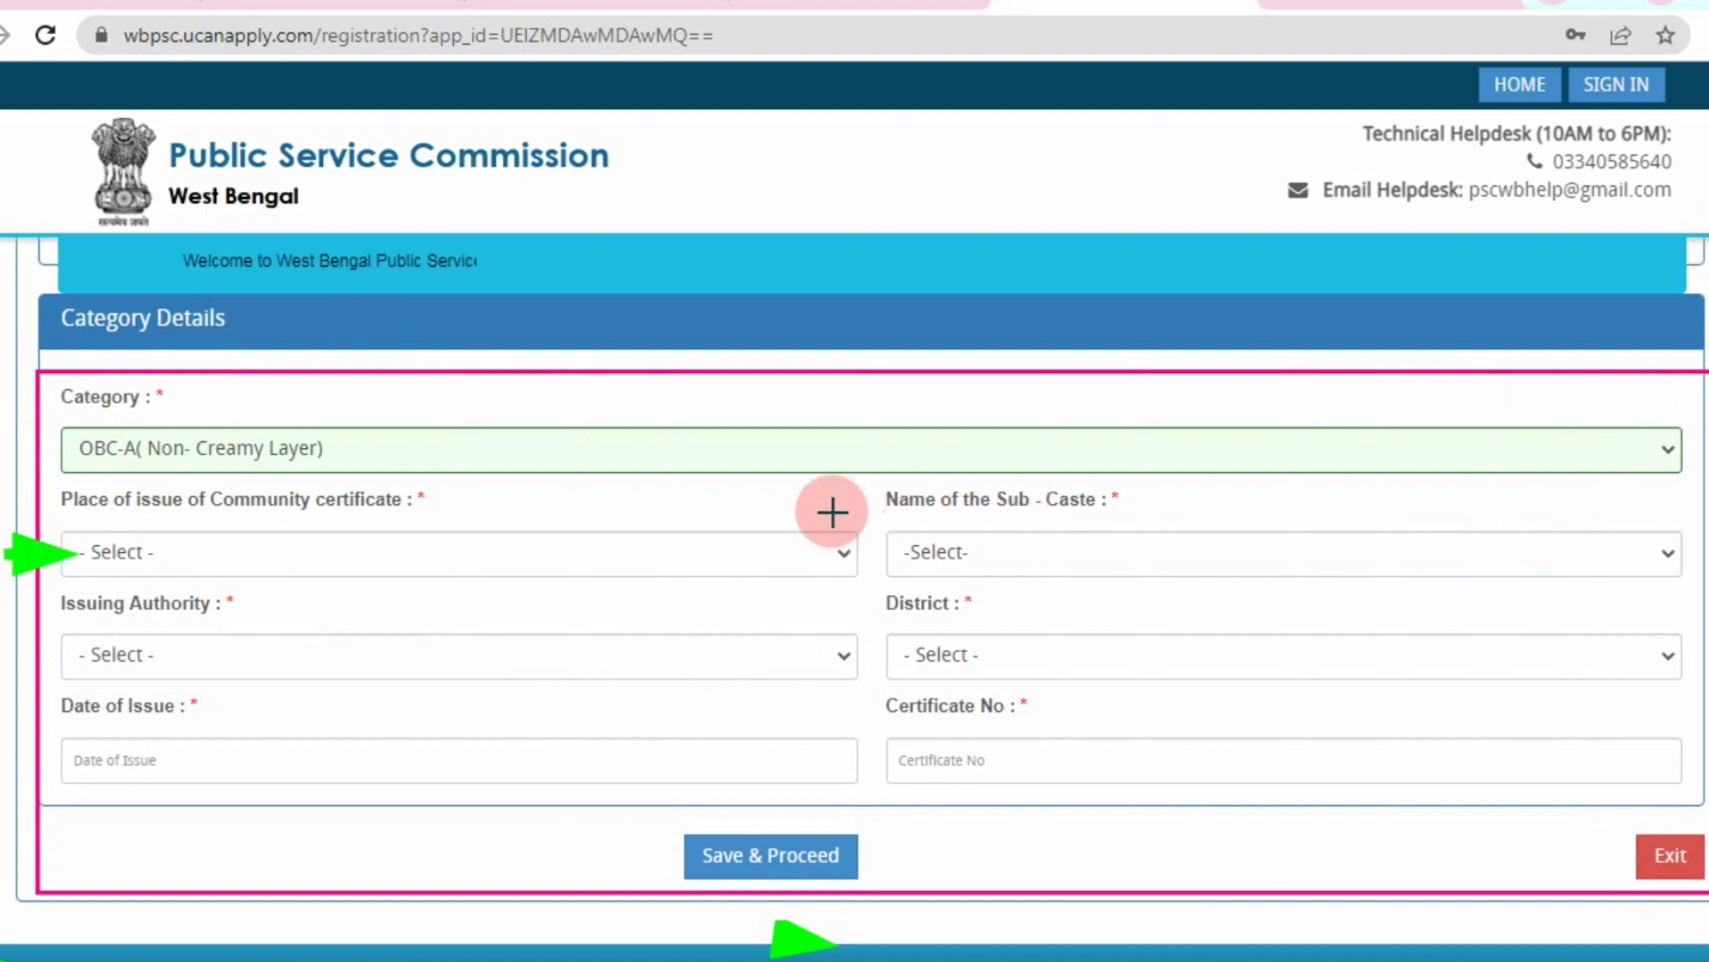
pyautogui.moveTo(806, 505); pyautogui.dragTo(868, 504)
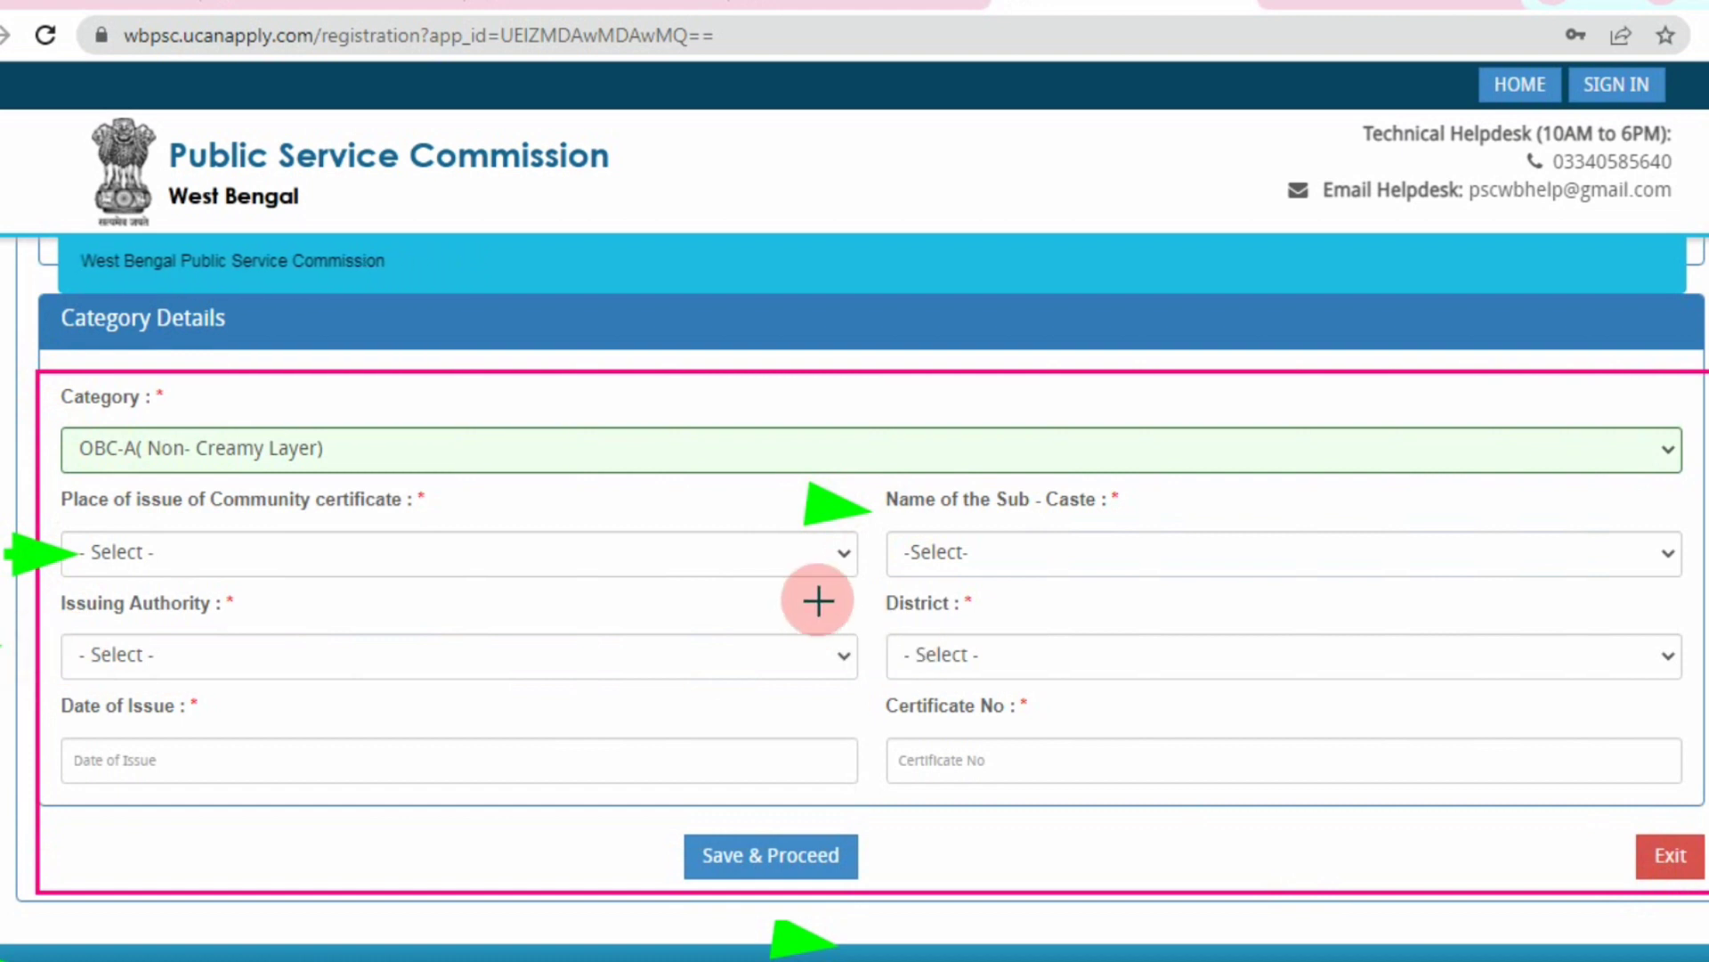
pyautogui.moveTo(817, 601); pyautogui.dragTo(871, 603)
pyautogui.moveTo(4, 756); pyautogui.dragTo(32, 755)
pyautogui.moveTo(795, 699); pyautogui.dragTo(859, 705)
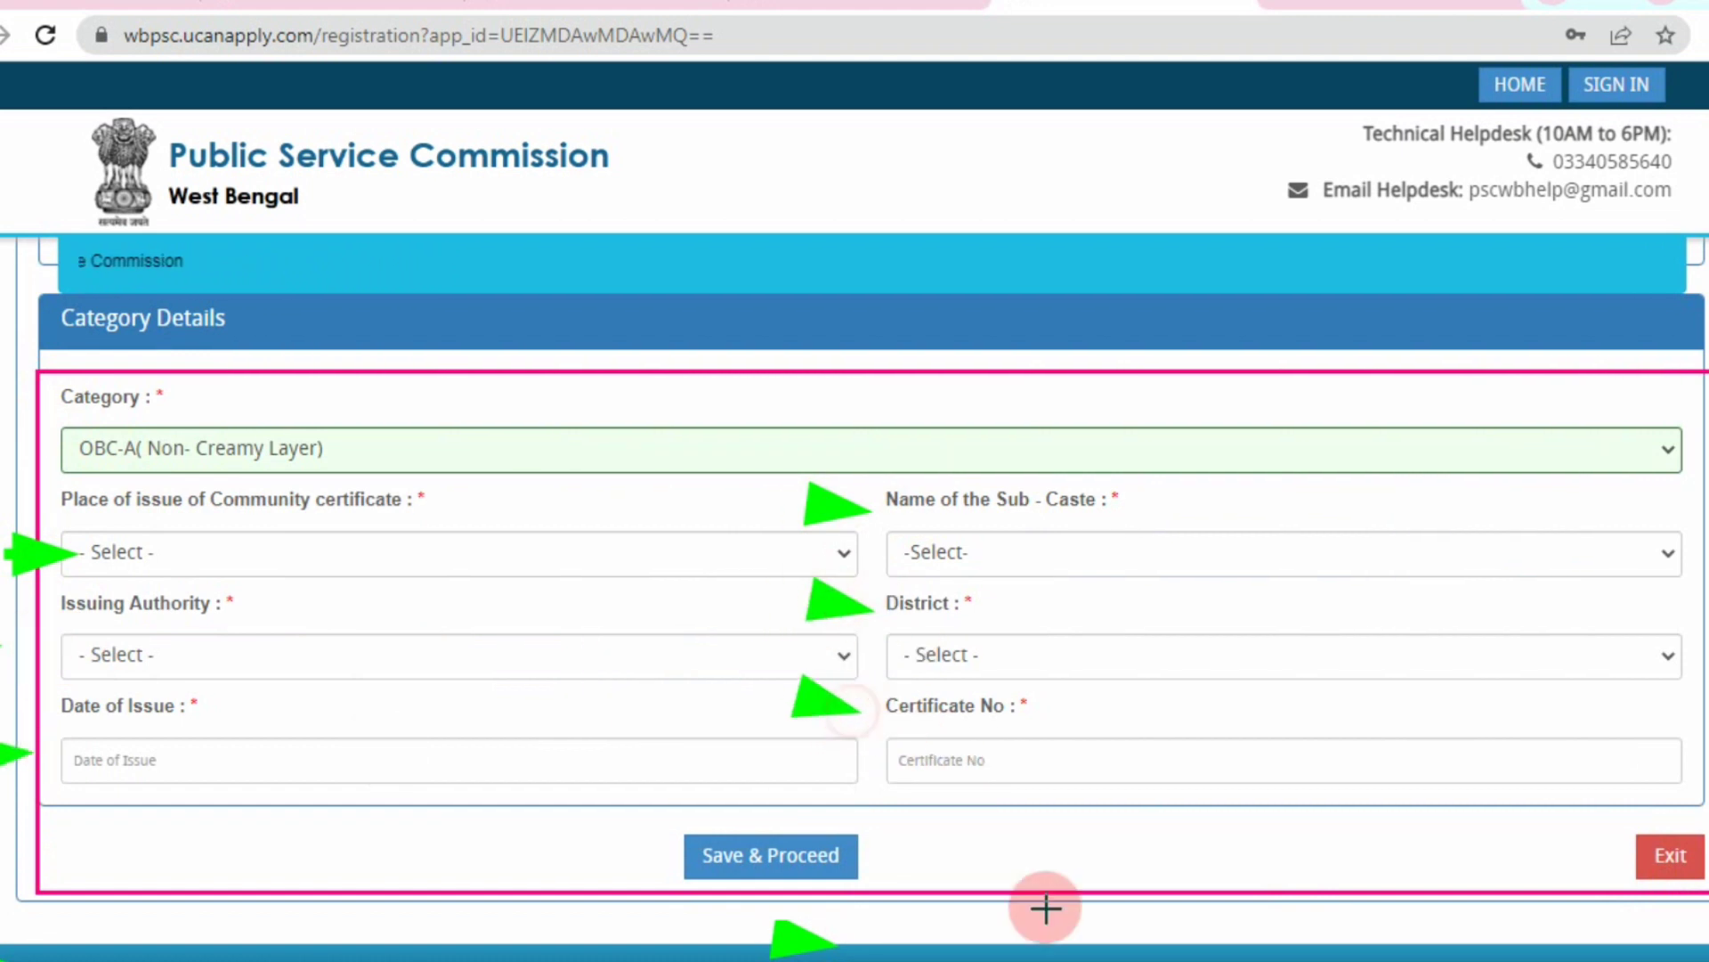
pyautogui.moveTo(1037, 884); pyautogui.dragTo(877, 841)
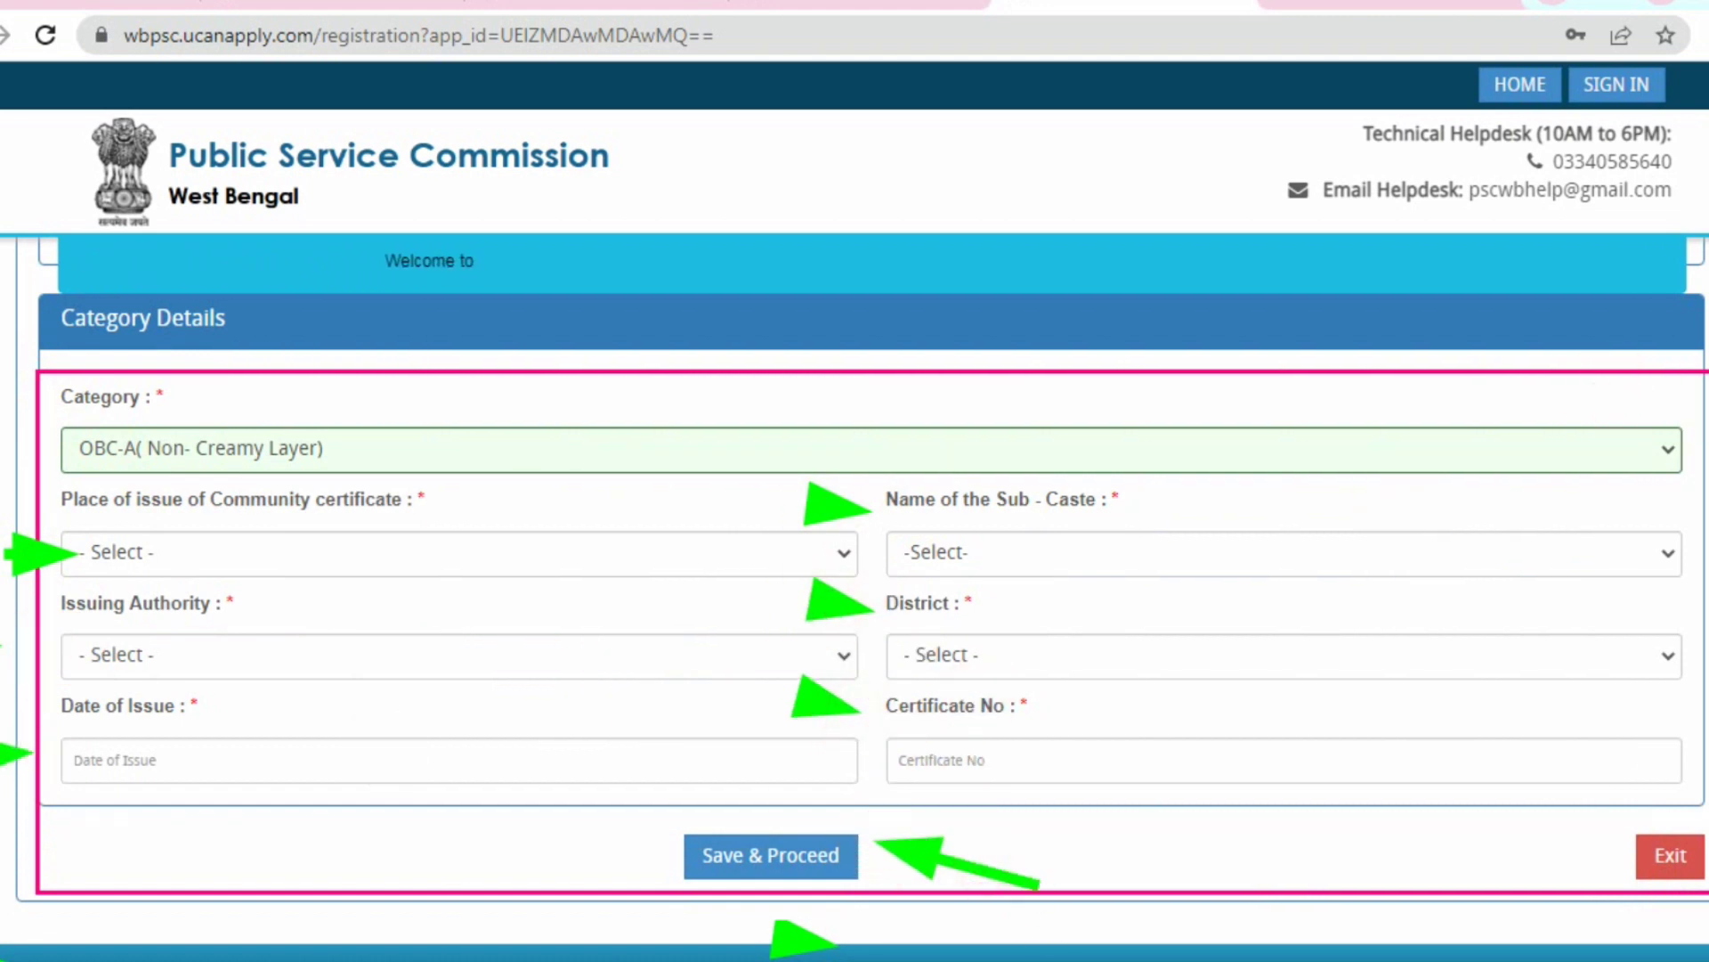
pyautogui.click(937, 553)
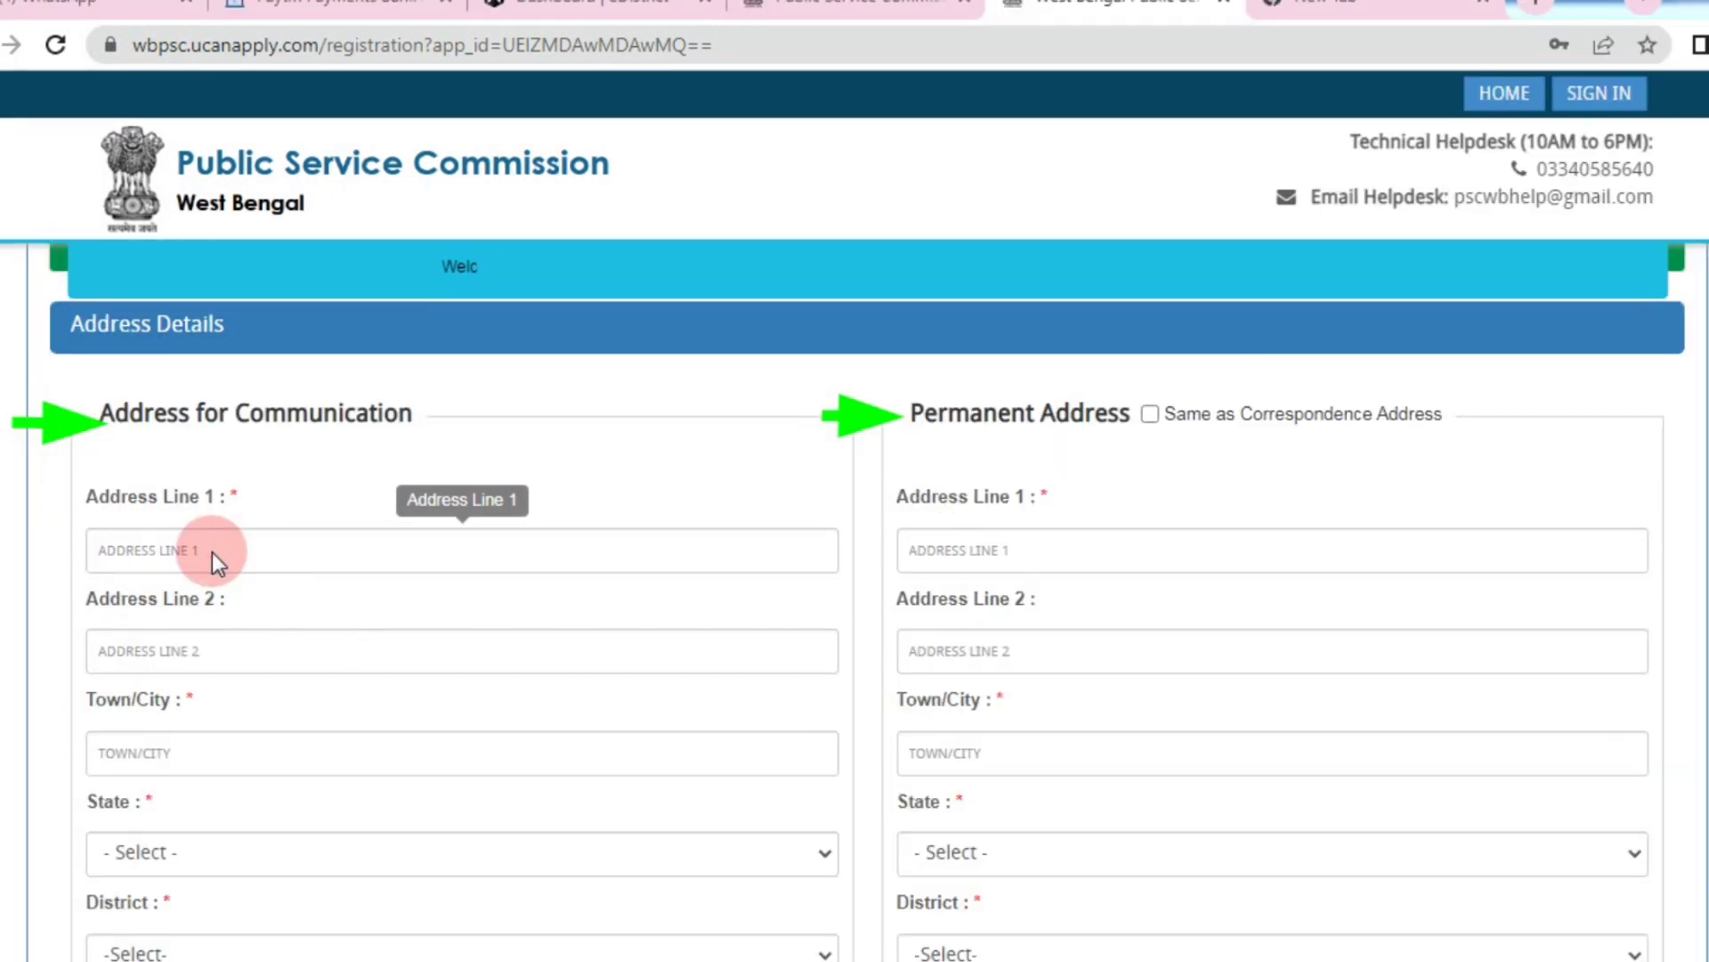
# Examine the communication and permanent address fields in the address details
pyautogui.click(212, 552)
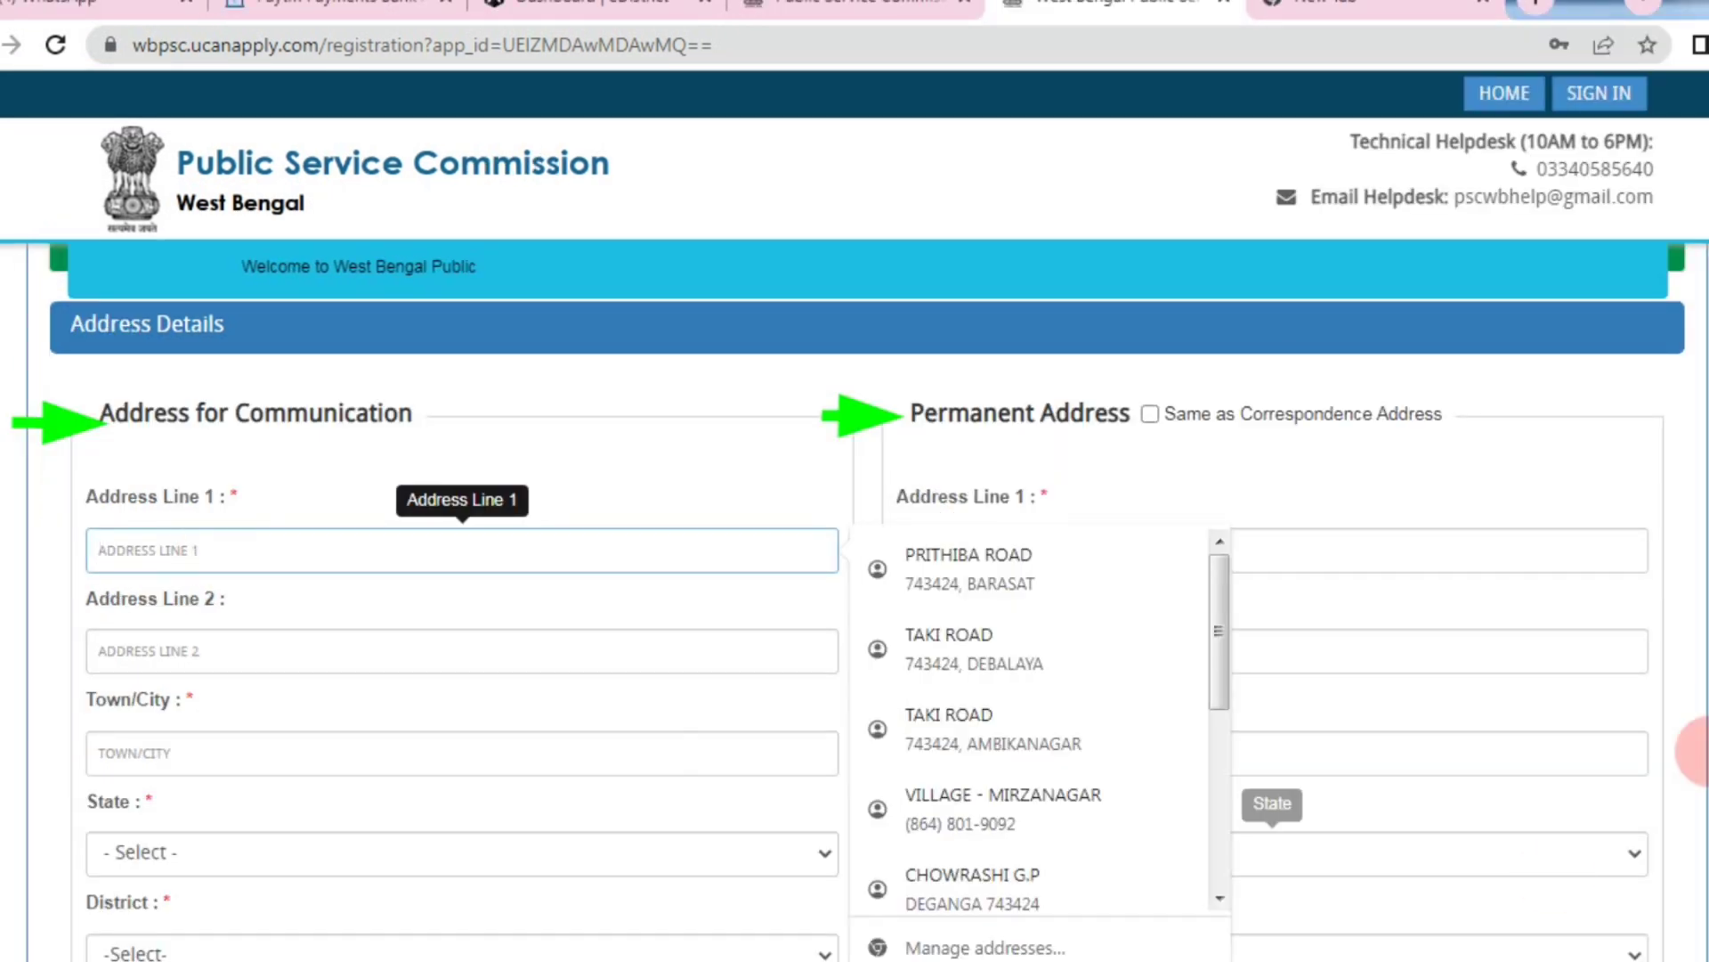
pyautogui.click(1488, 659)
pyautogui.moveTo(3, 557); pyautogui.dragTo(71, 575)
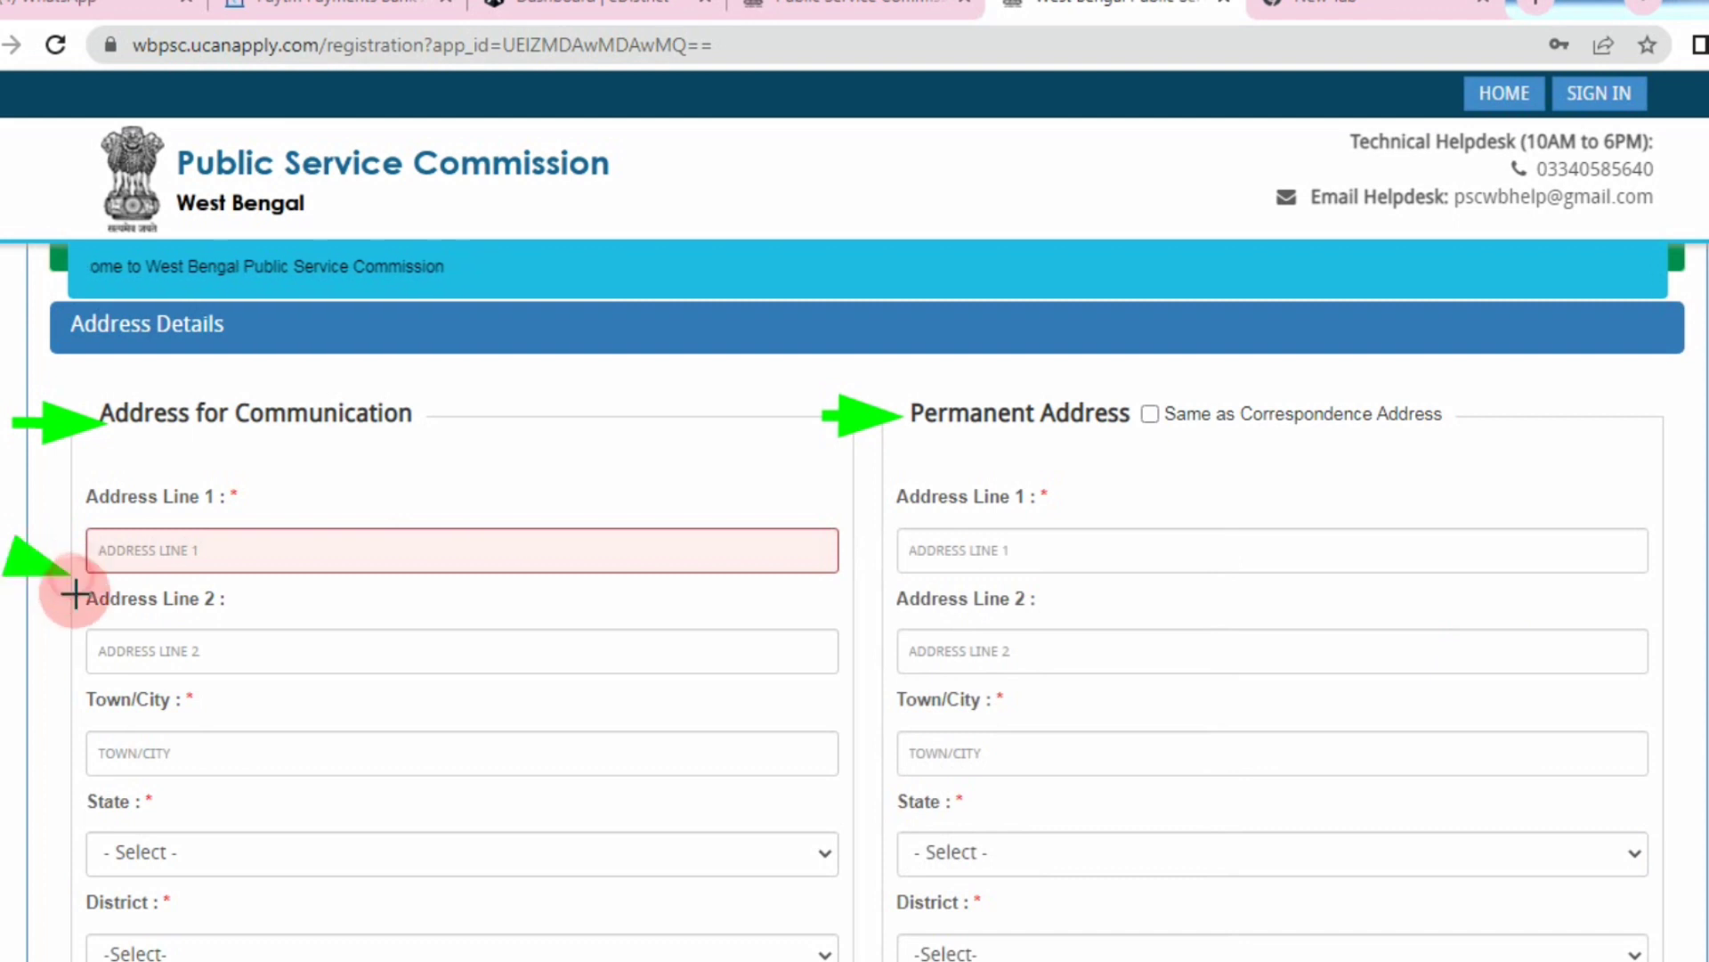
pyautogui.moveTo(22, 654); pyautogui.dragTo(102, 651)
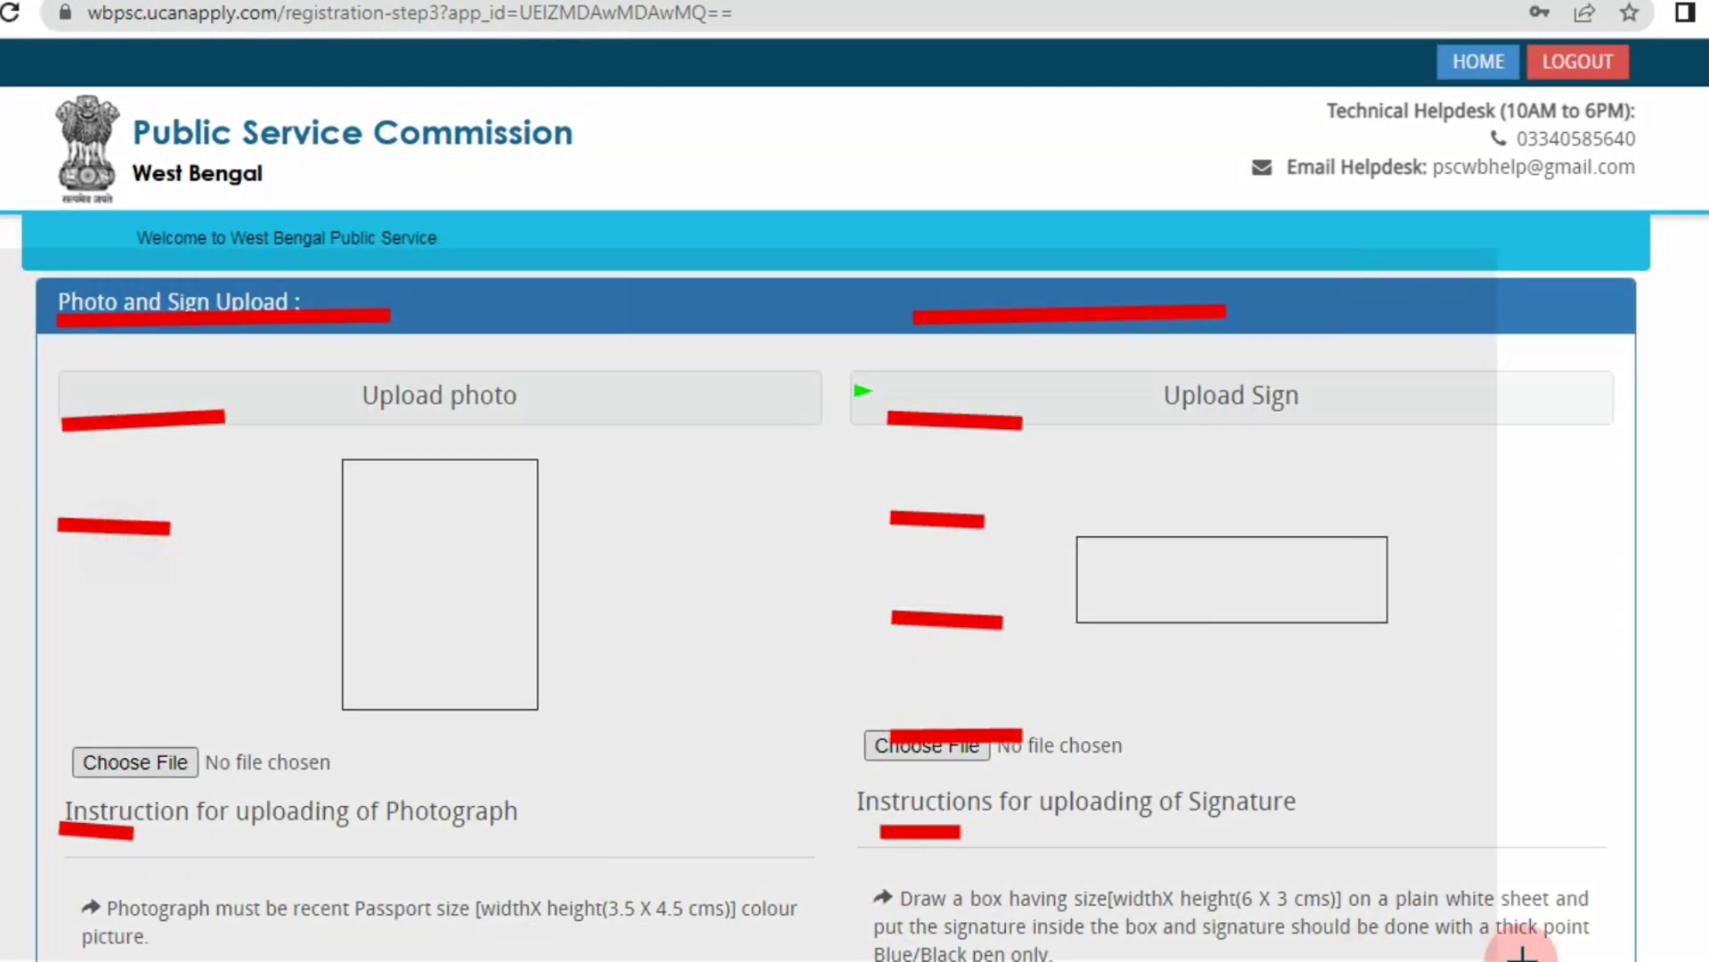
# Read the instructions for uploading the photograph and the signature, including the required dimensions, file sizes and formats
pyautogui.scroll(-5, 104, 429)
pyautogui.scroll(-1, 831, 641)
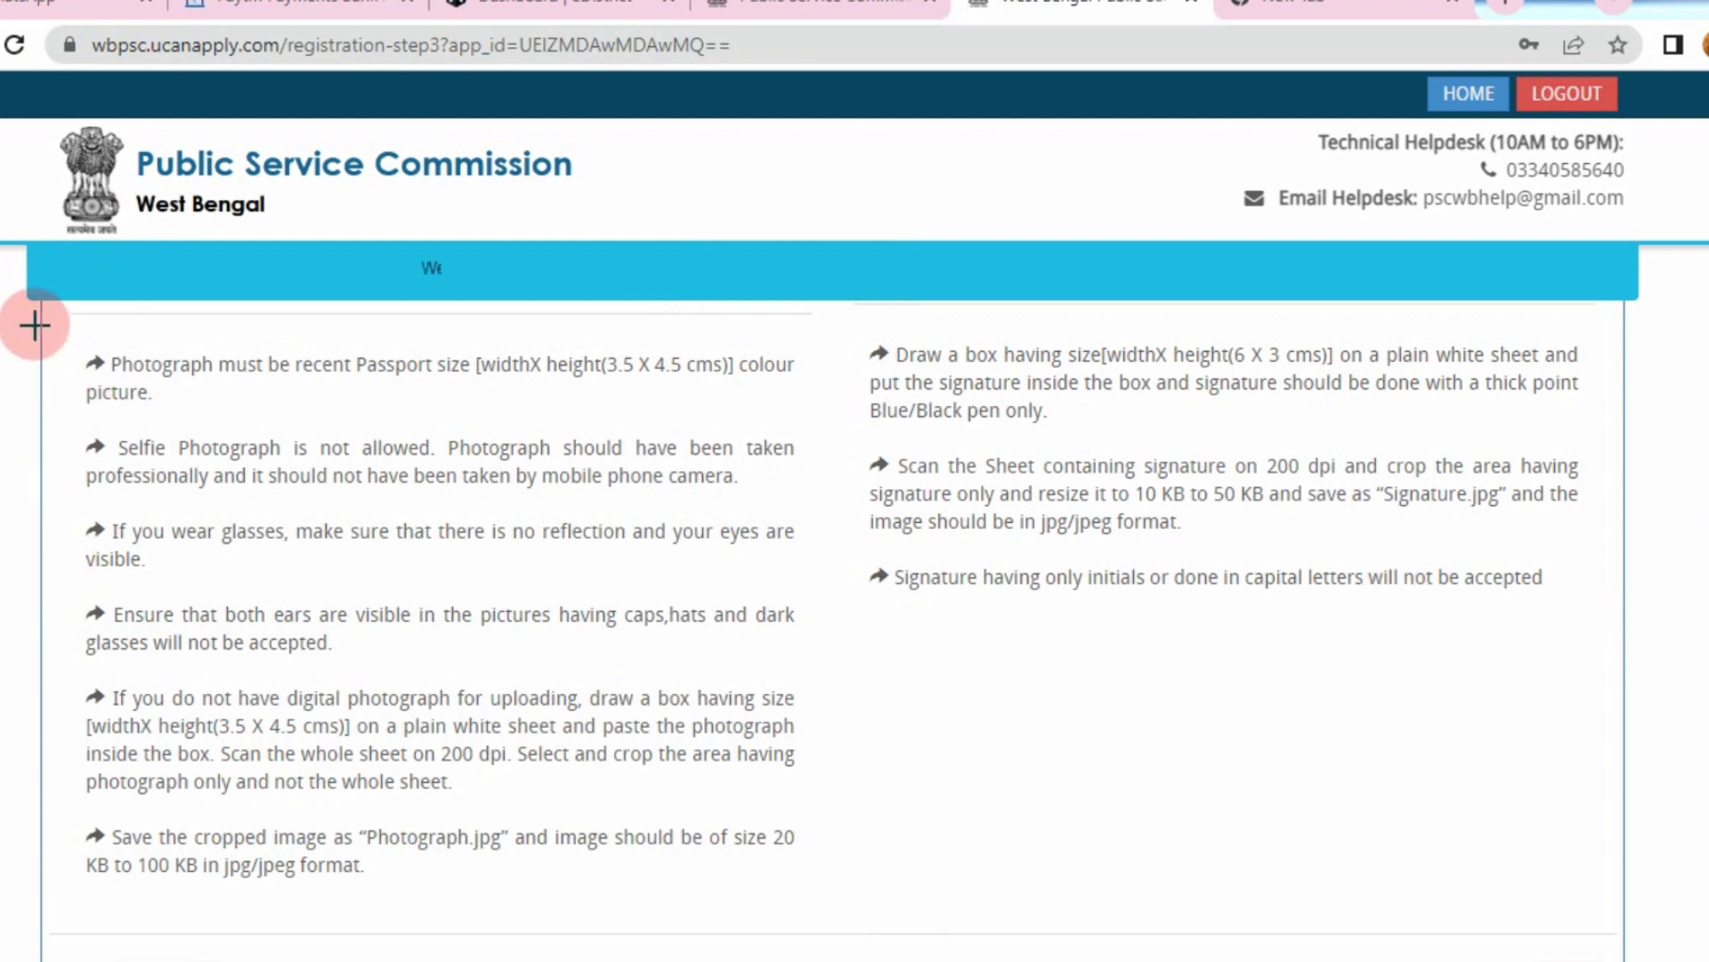
pyautogui.moveTo(33, 332)
pyautogui.mouseDown()
pyautogui.moveTo(820, 794)
pyautogui.moveTo(845, 961)
pyautogui.mouseUp()
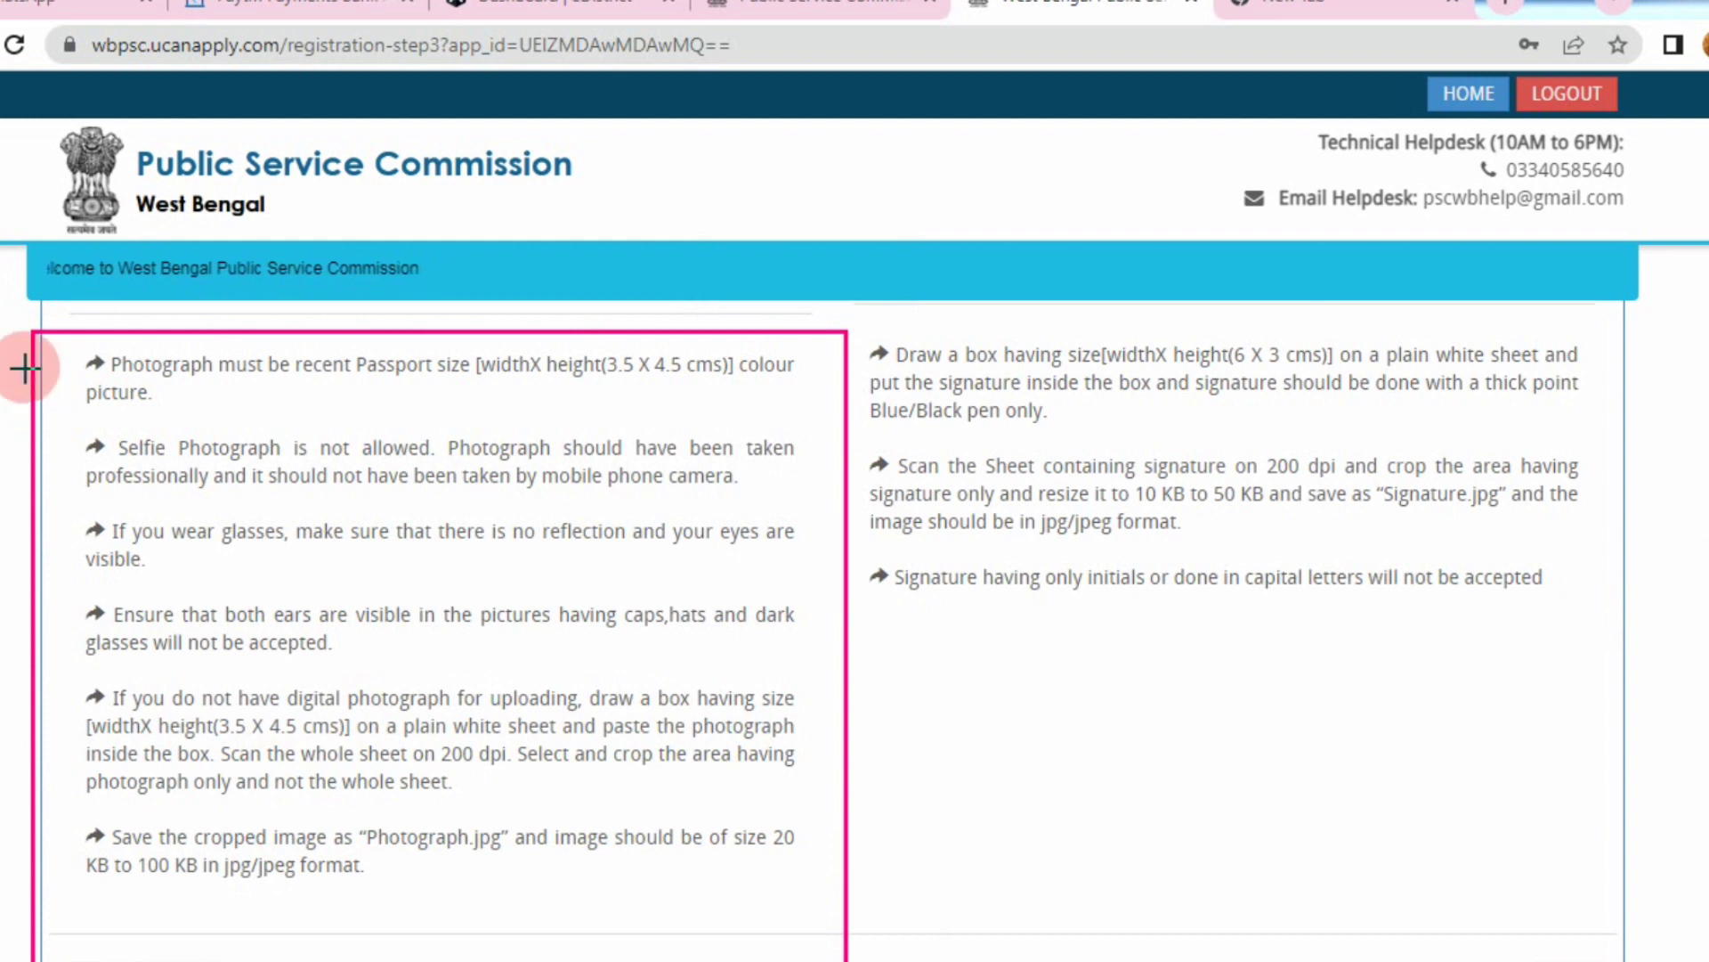
pyautogui.moveTo(4, 445); pyautogui.dragTo(80, 447)
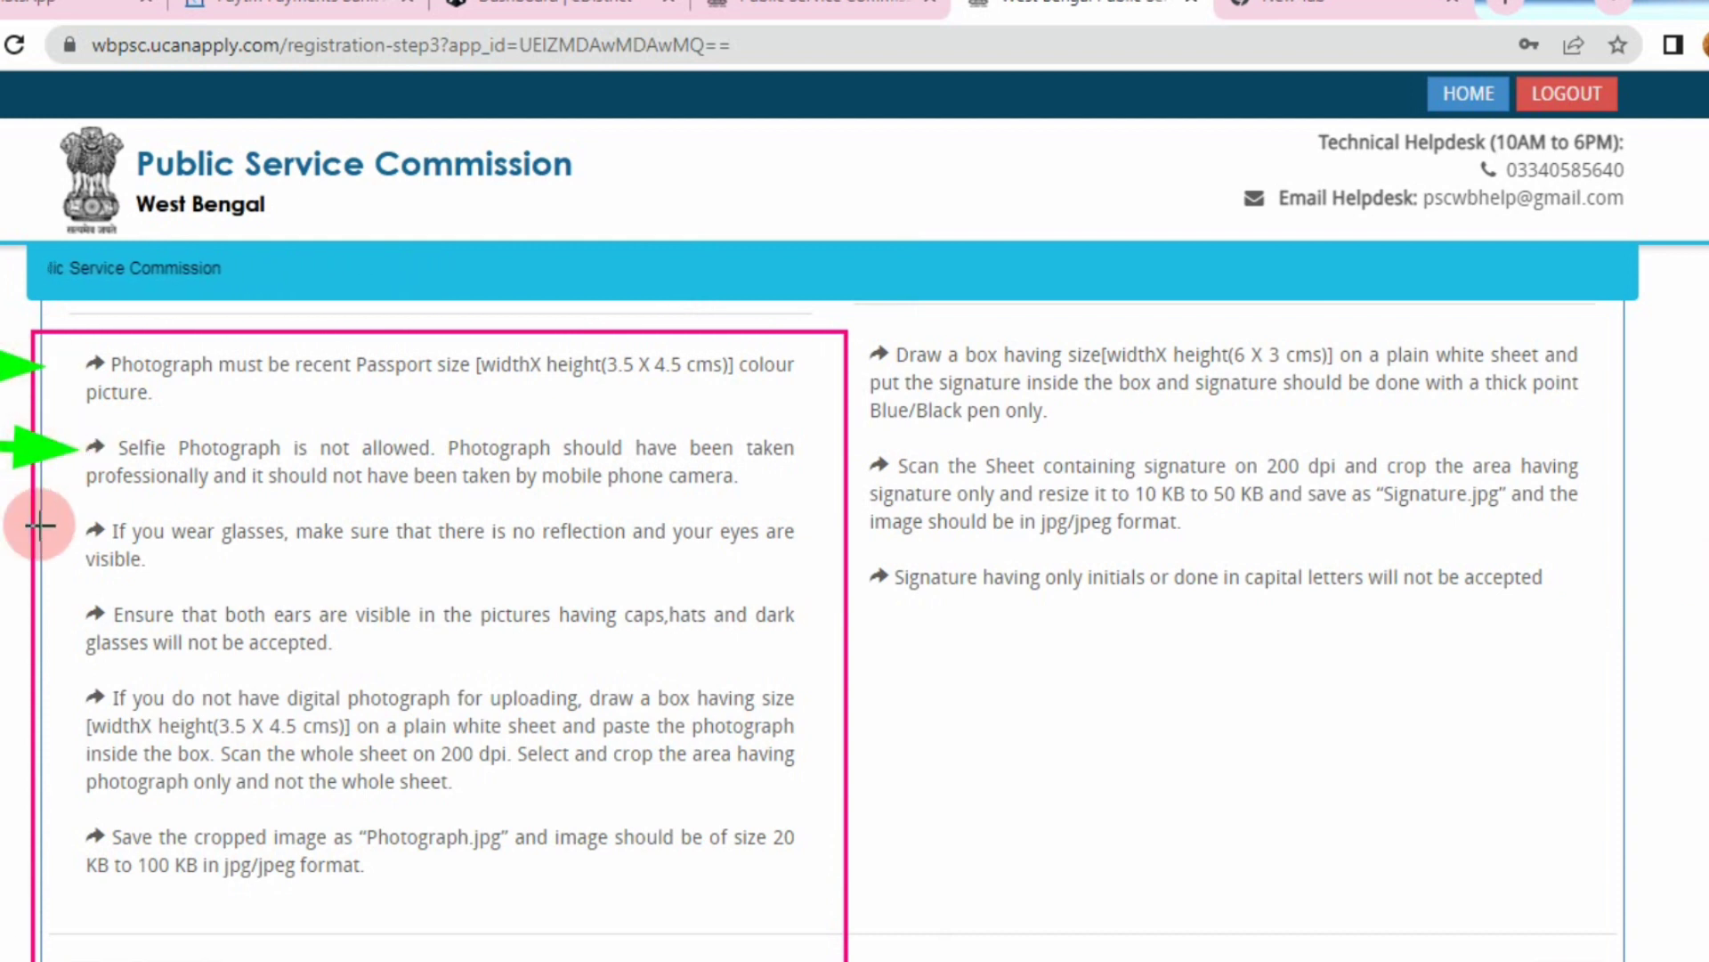
pyautogui.moveTo(7, 623); pyautogui.dragTo(78, 623)
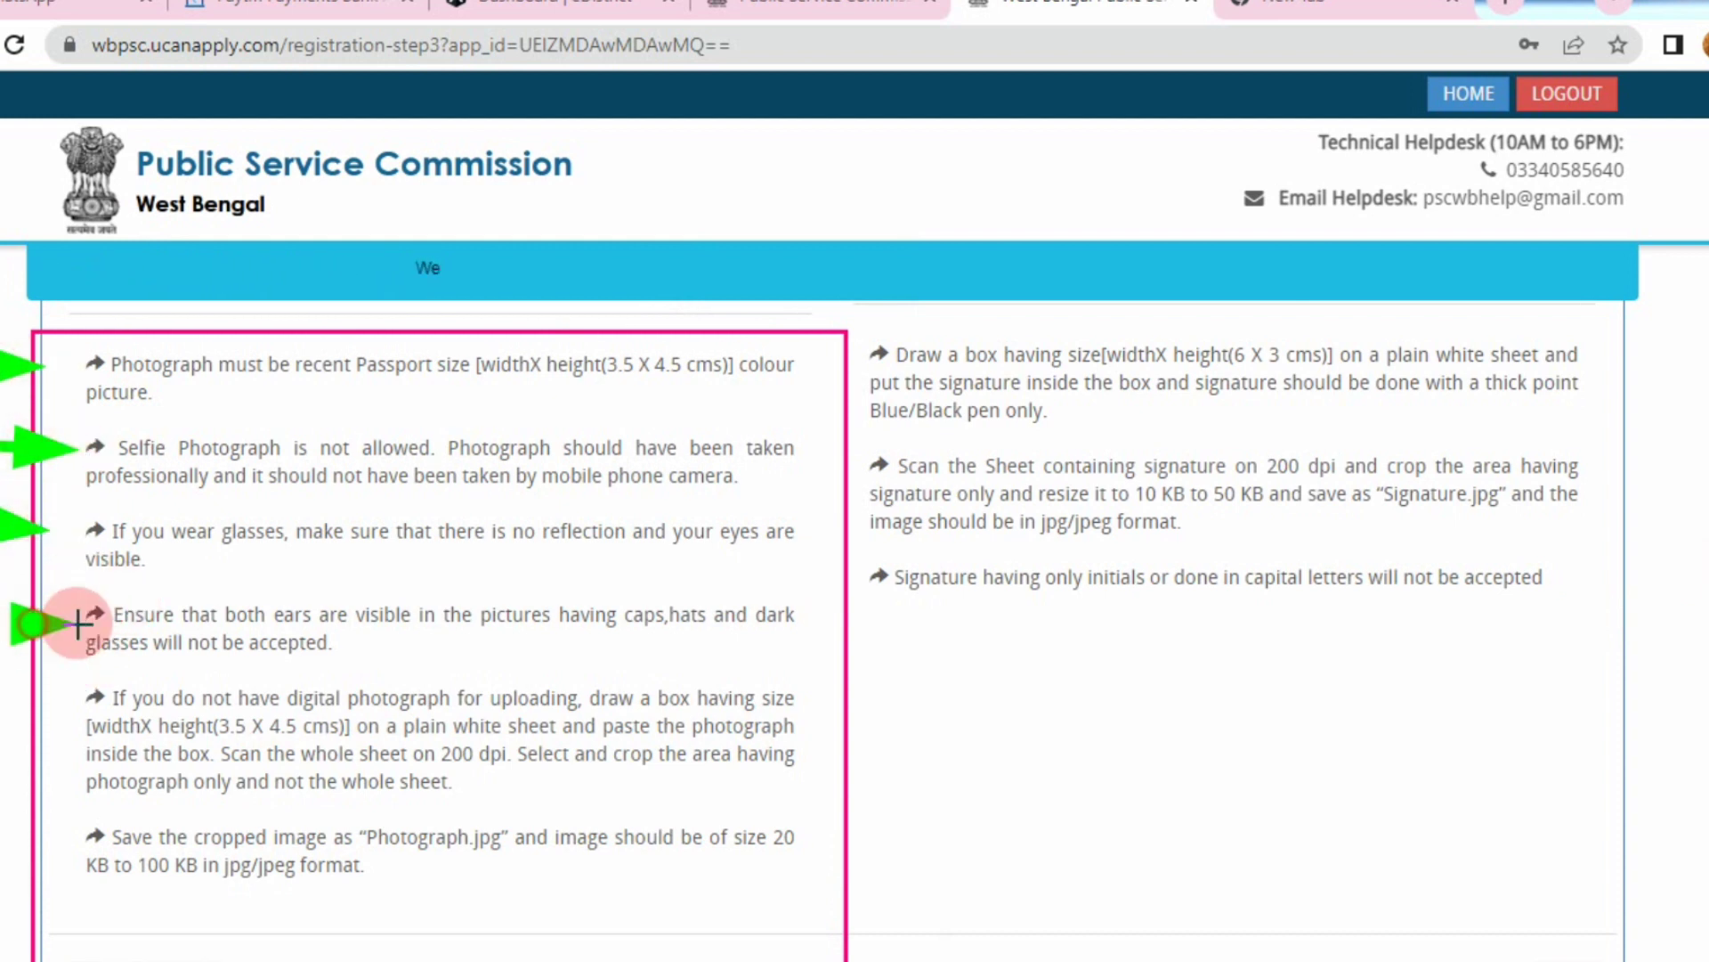
pyautogui.moveTo(24, 692); pyautogui.dragTo(53, 699)
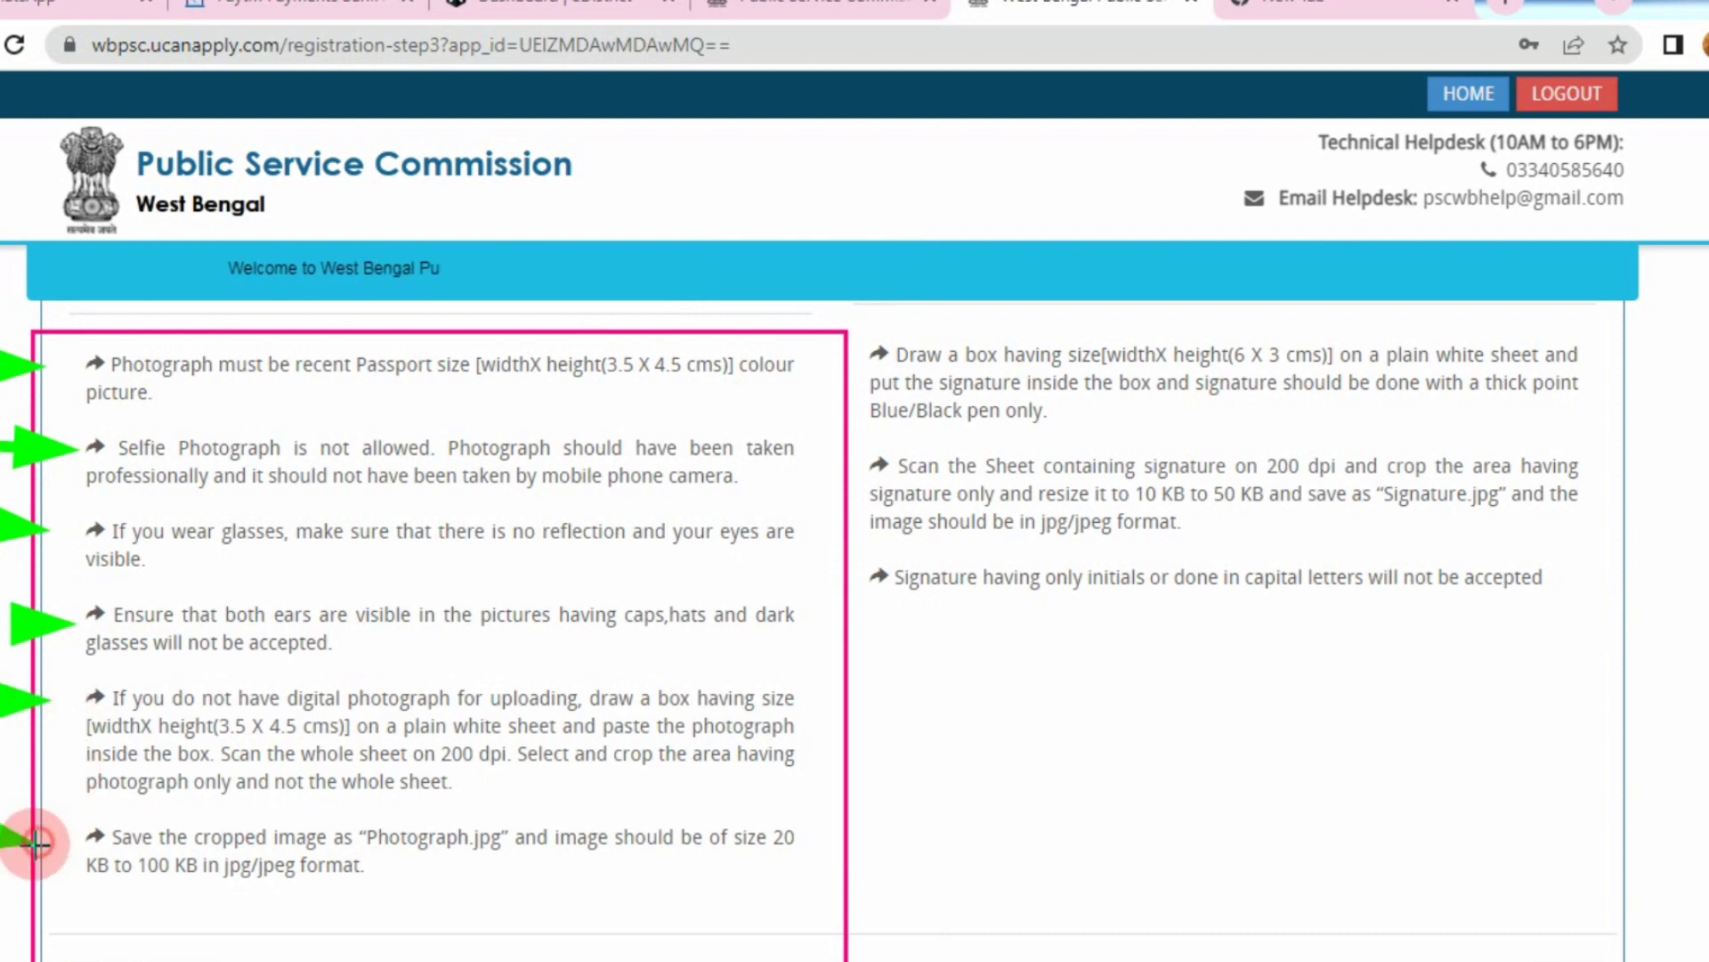
pyautogui.moveTo(36, 841); pyautogui.dragTo(36, 839)
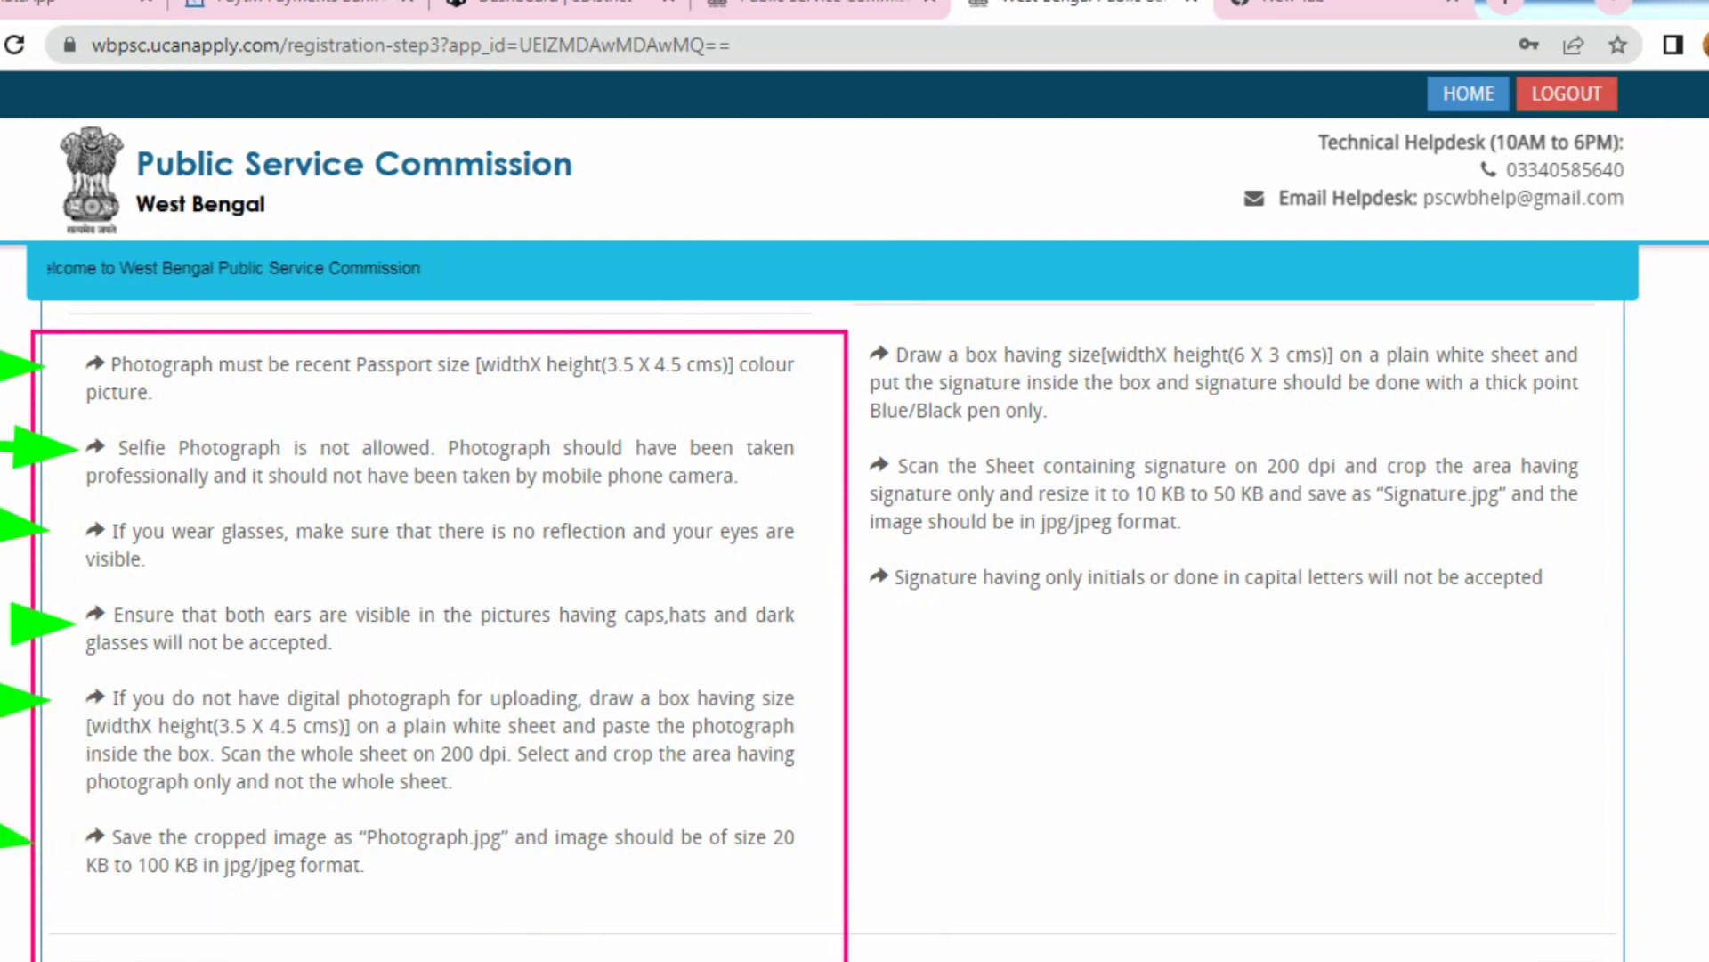
pyautogui.moveTo(839, 315)
pyautogui.mouseDown()
pyautogui.moveTo(1103, 534)
pyautogui.moveTo(1576, 645)
pyautogui.moveTo(1585, 663)
pyautogui.mouseUp()
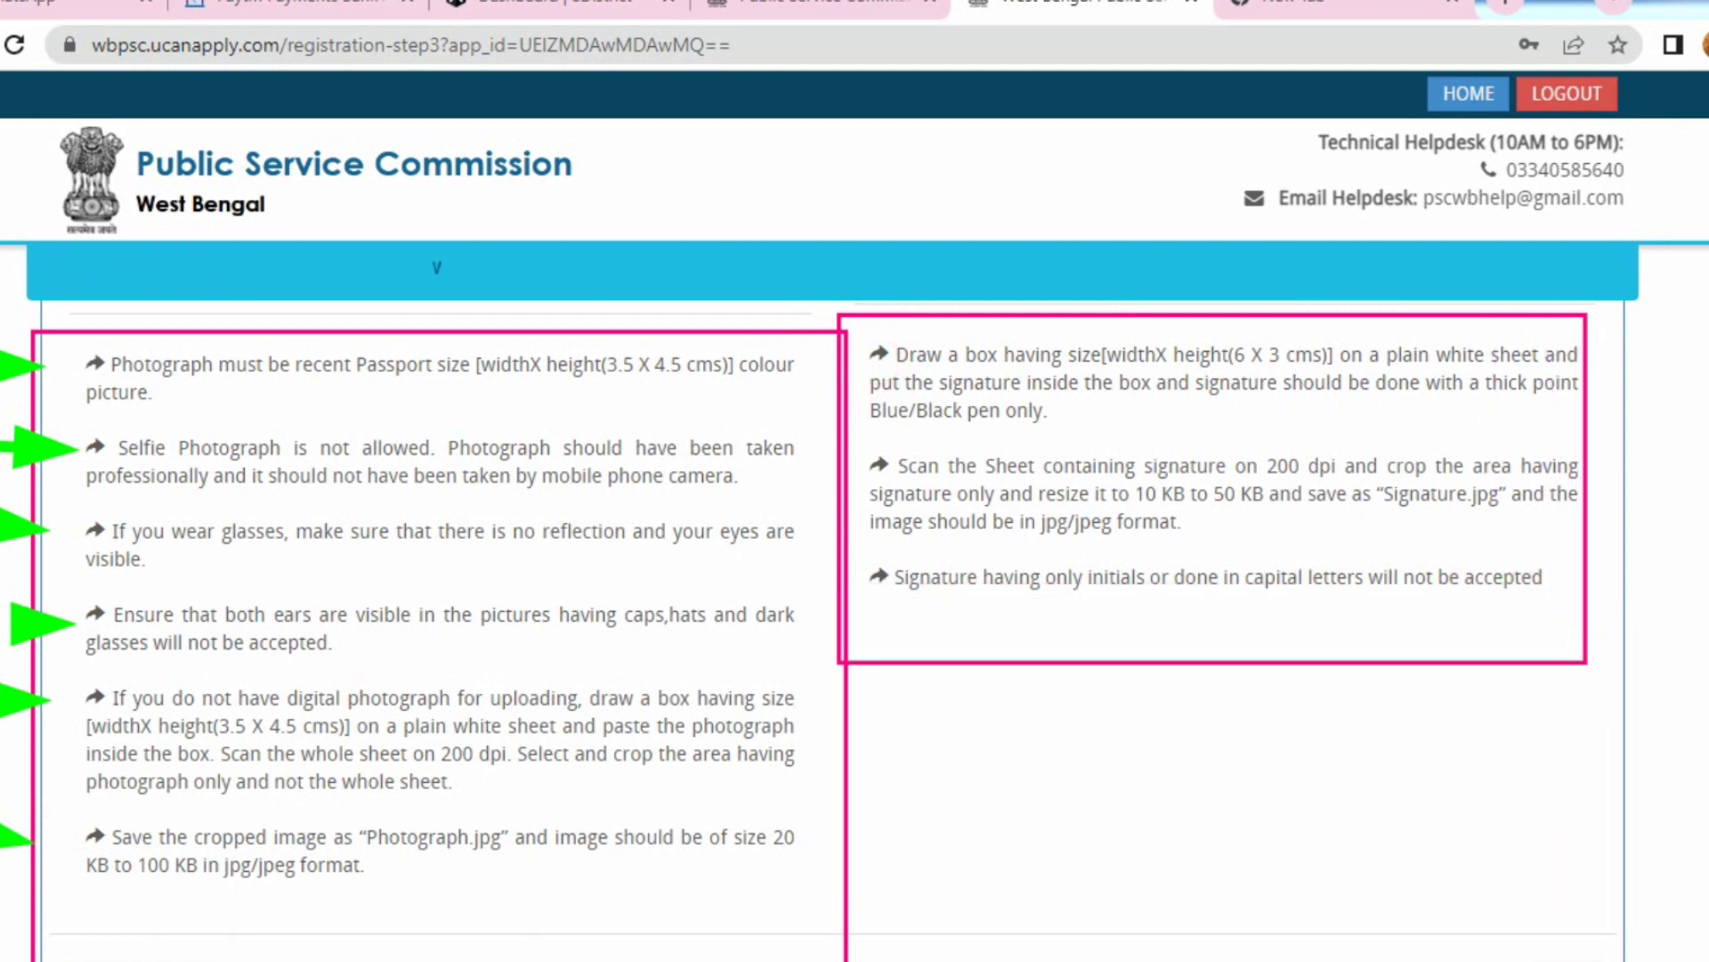
pyautogui.click(822, 382)
pyautogui.click(808, 490)
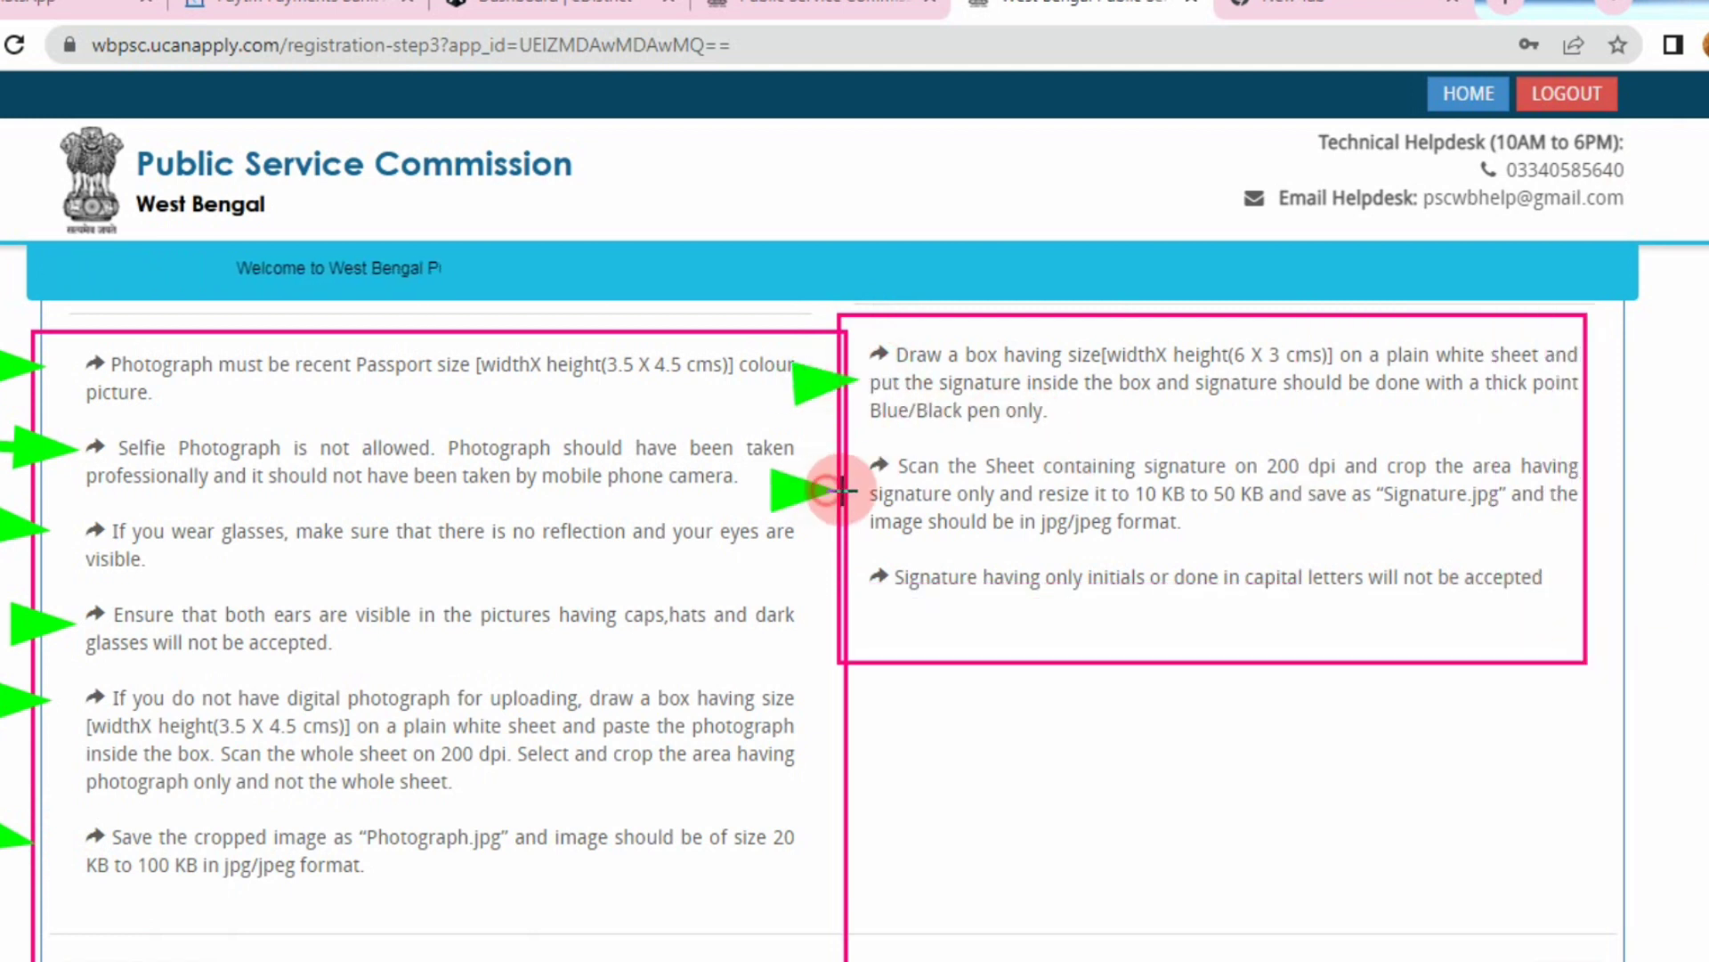
pyautogui.click(808, 588)
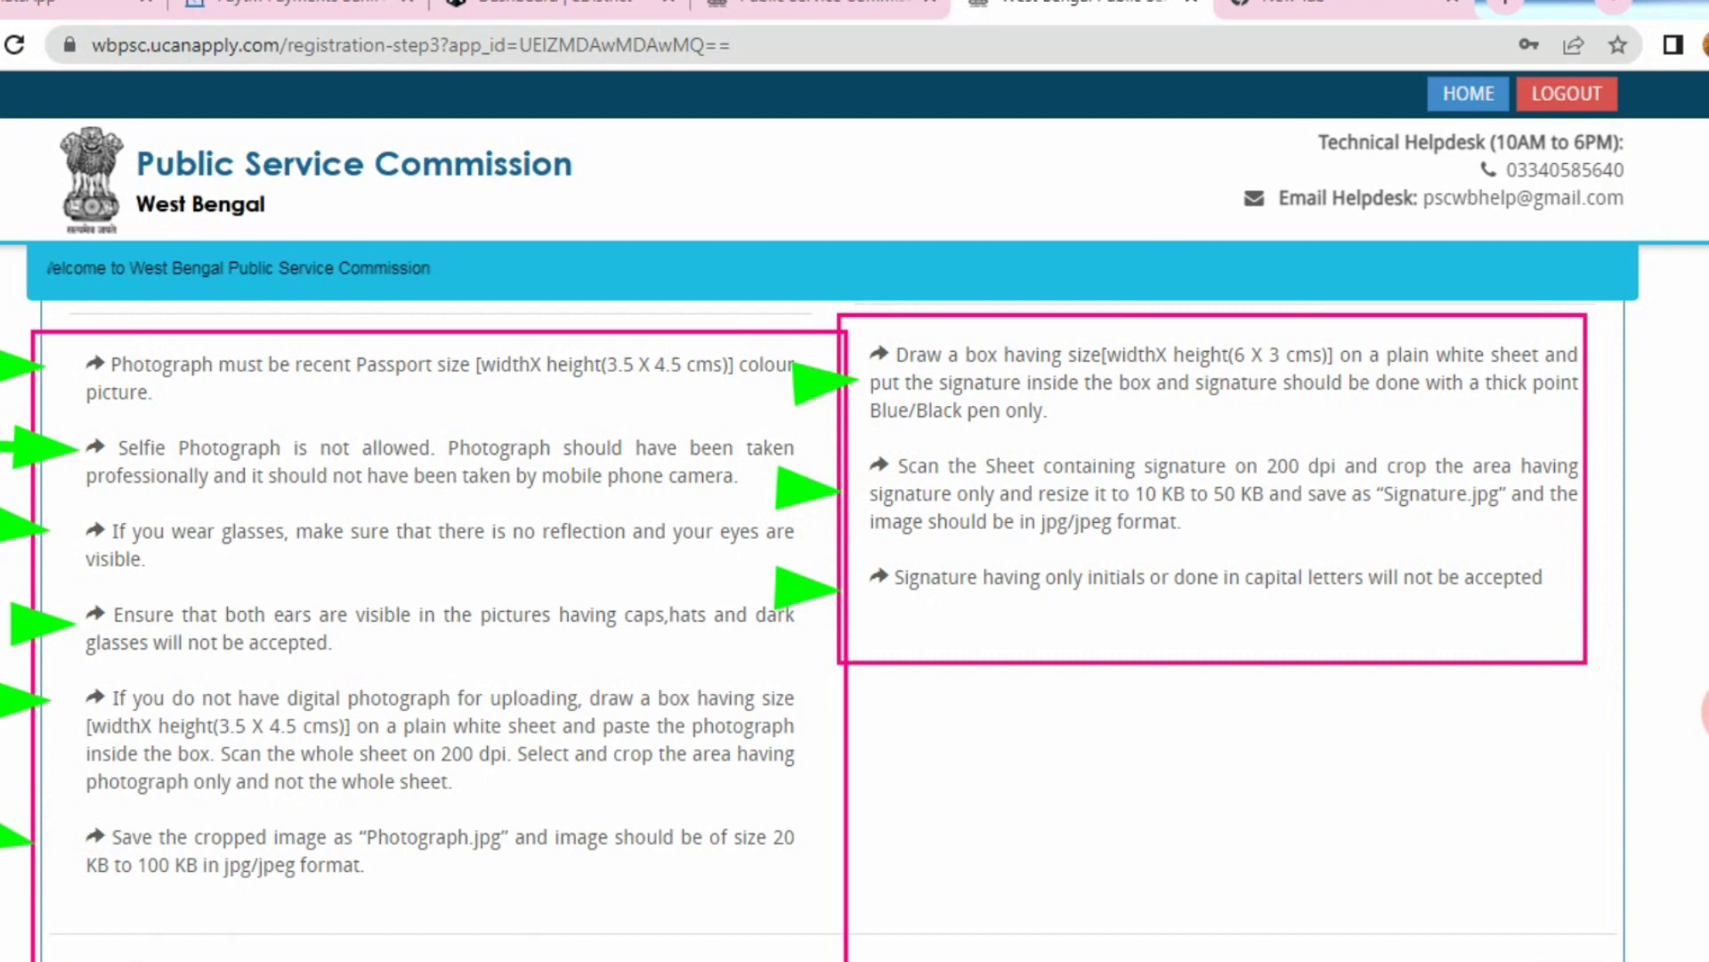
pyautogui.press('Escape')
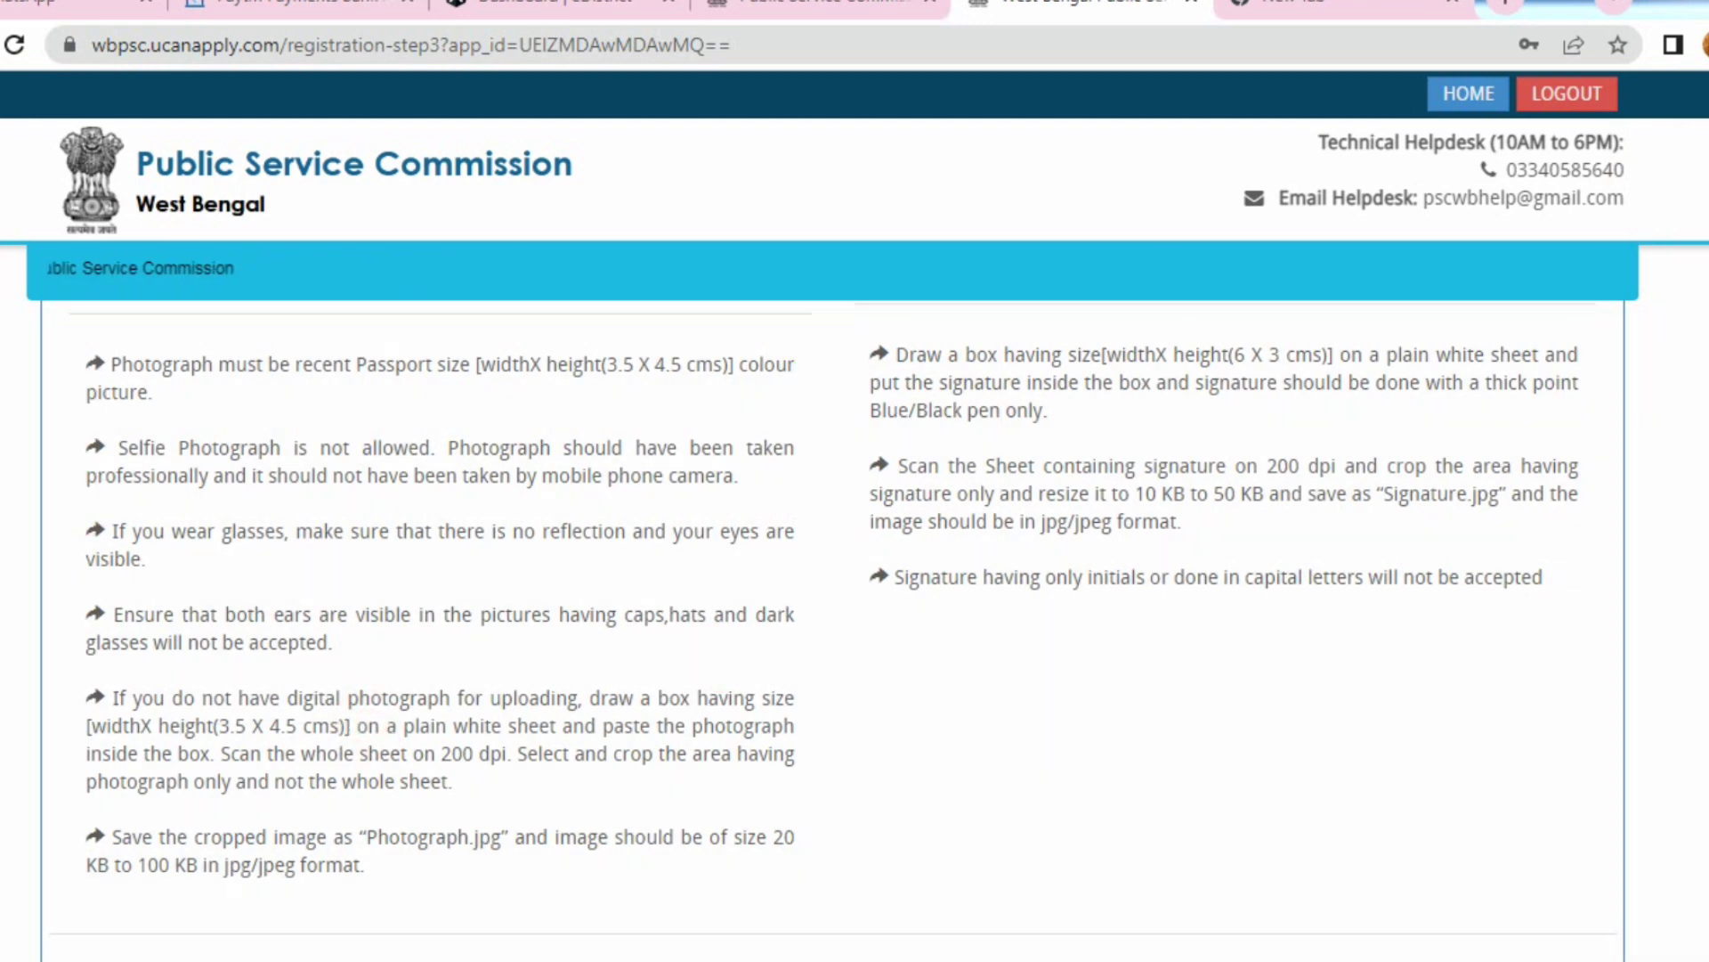
pyautogui.scroll(4, 854, 624)
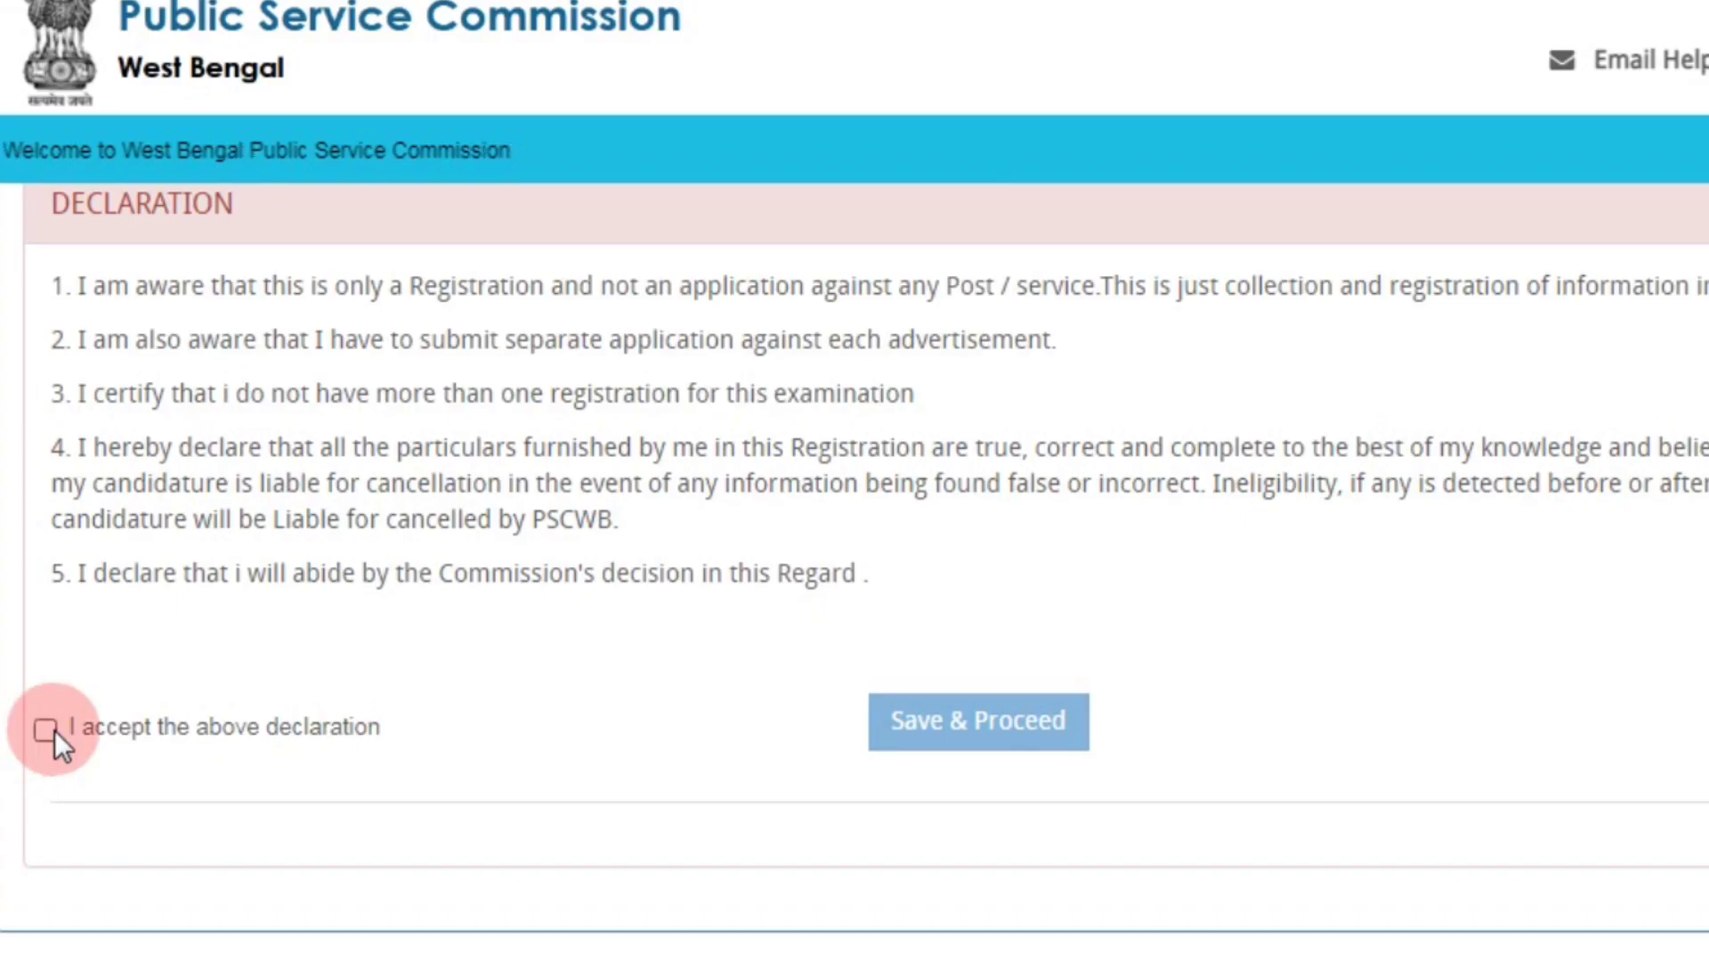
# Accept the registration declaration and proceed to the application for CLERKSHIP EXAMINATION, 2023, ADVT. NO. 13/2023
pyautogui.click(46, 730)
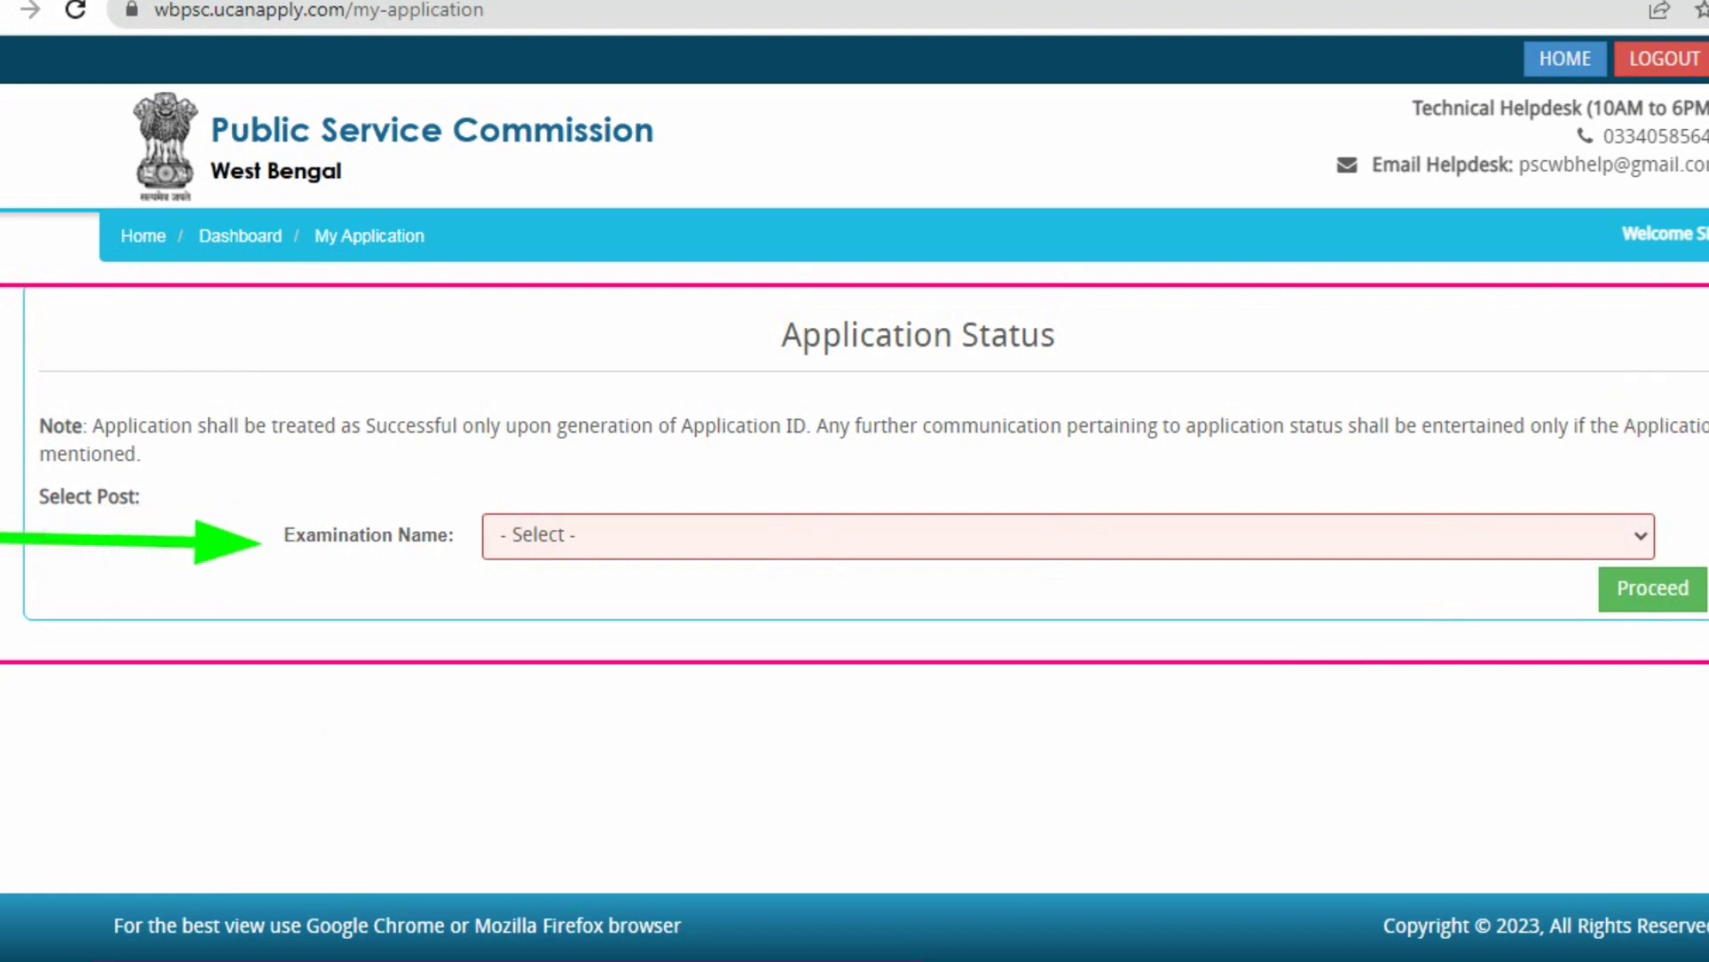
pyautogui.click(1378, 545)
pyautogui.click(841, 593)
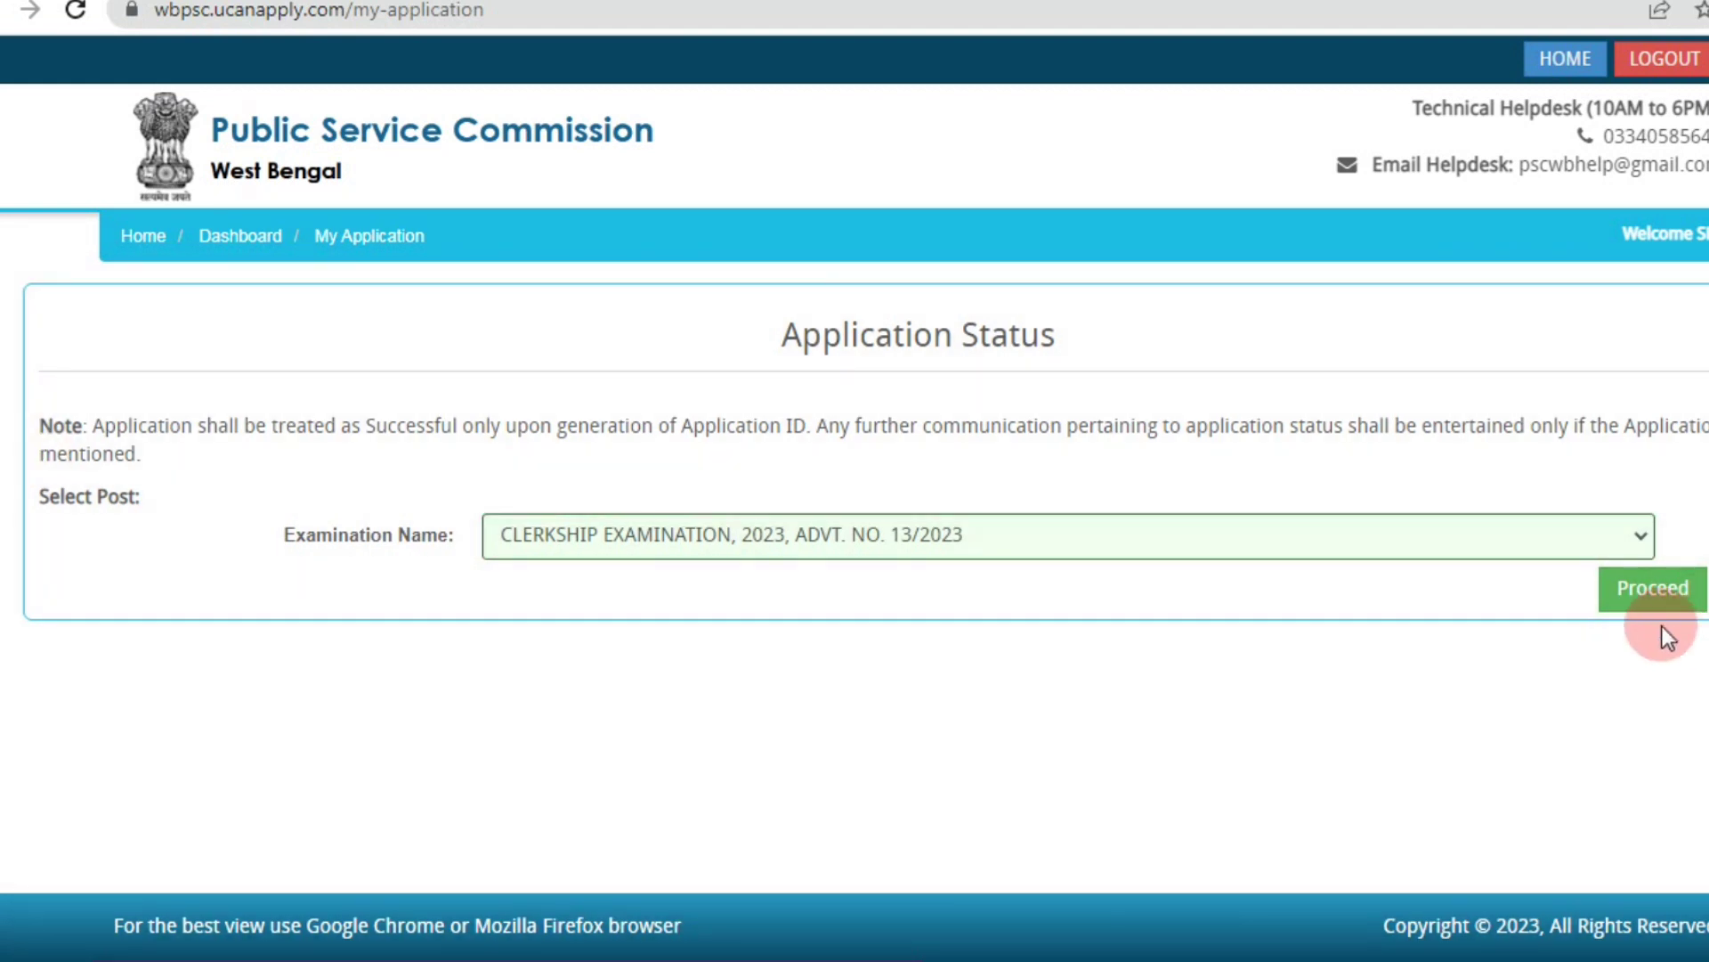
pyautogui.click(1652, 591)
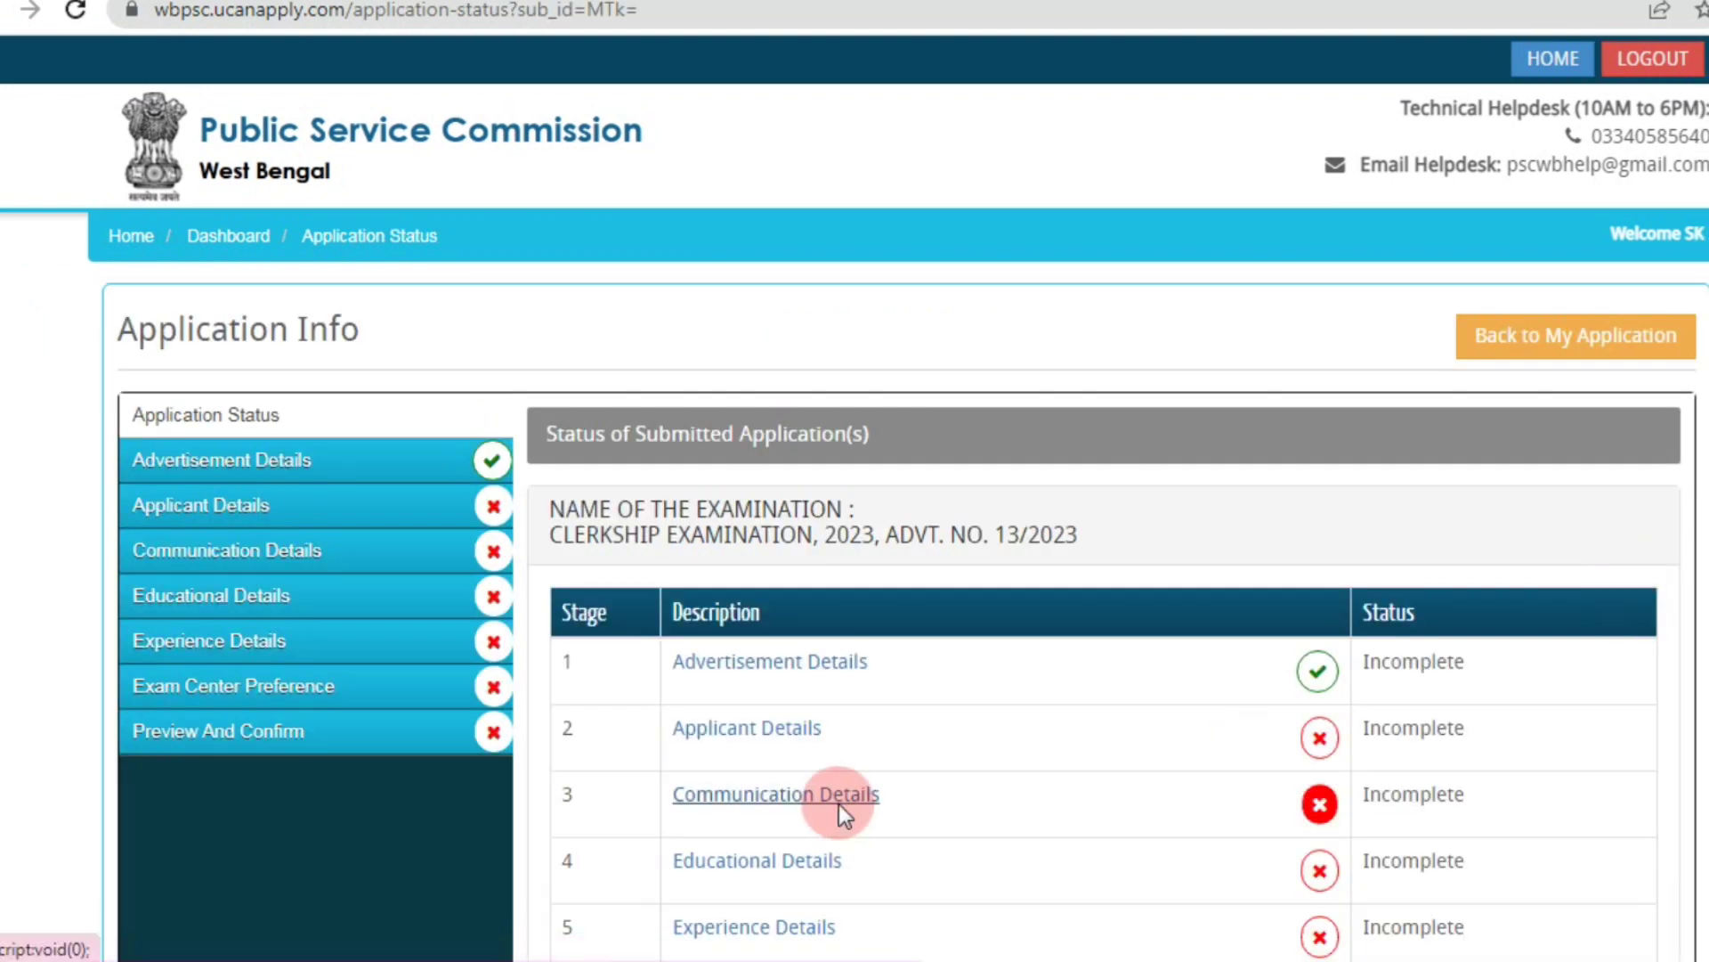
# Continue to the advertisement details, confirm that all the instructions have been read, and save them
pyautogui.scroll(-5, 839, 804)
pyautogui.click(1638, 757)
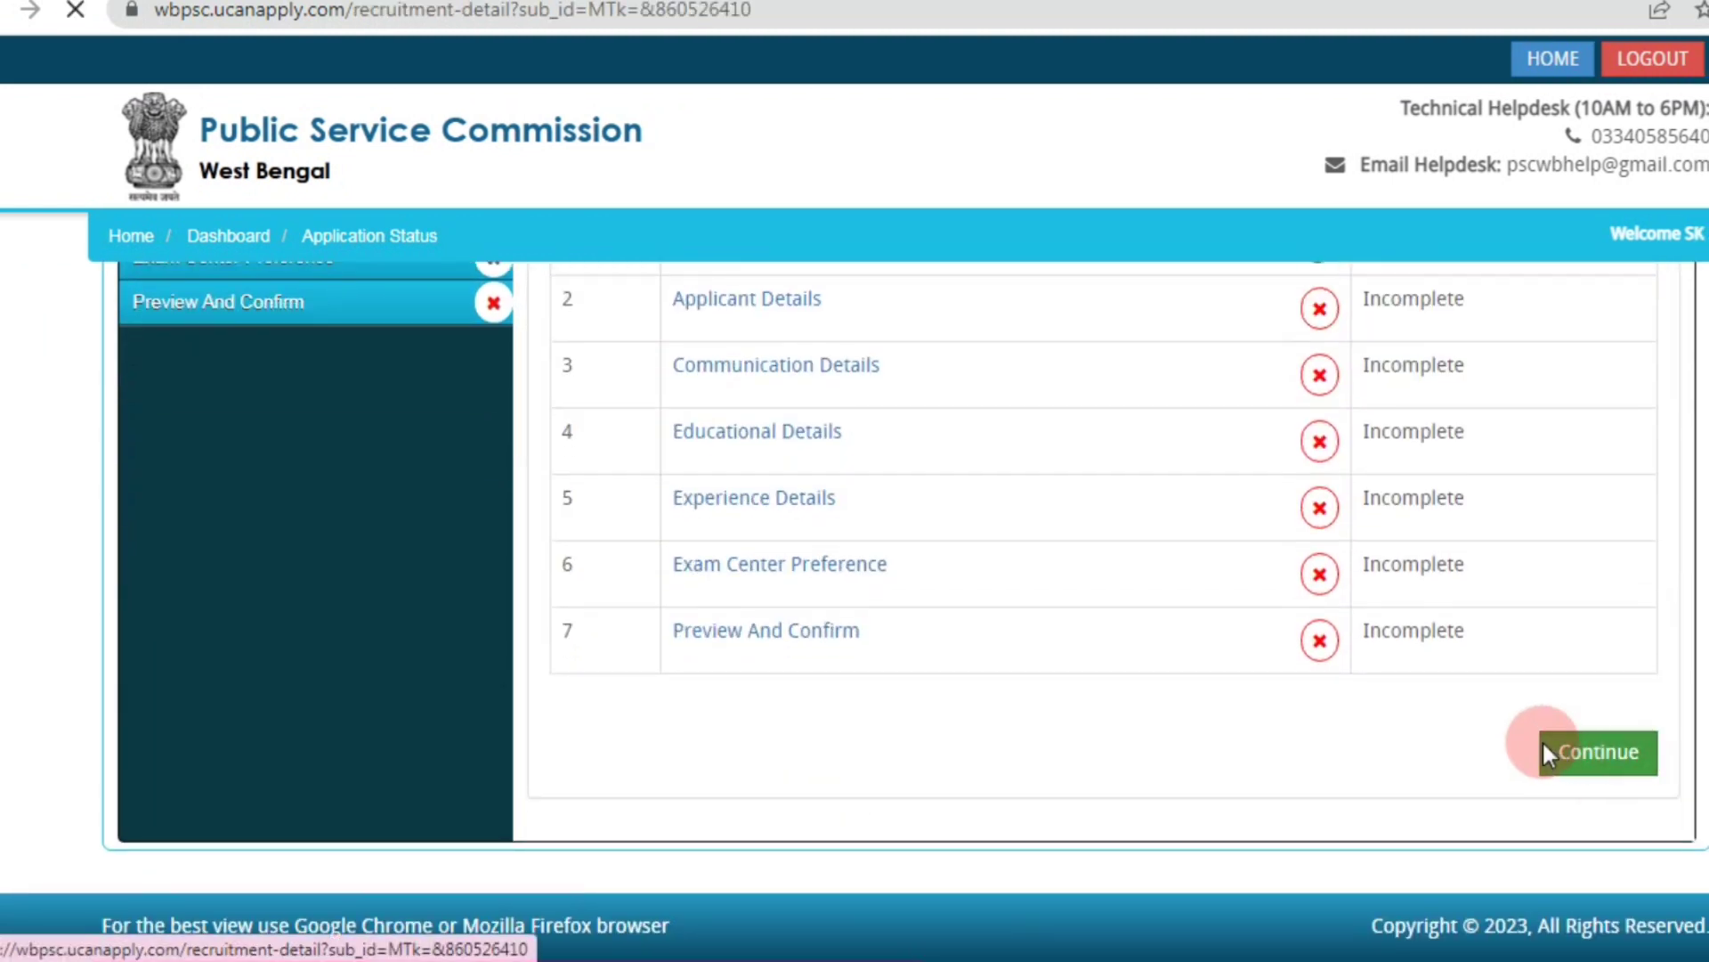
pyautogui.scroll(-4, 1220, 553)
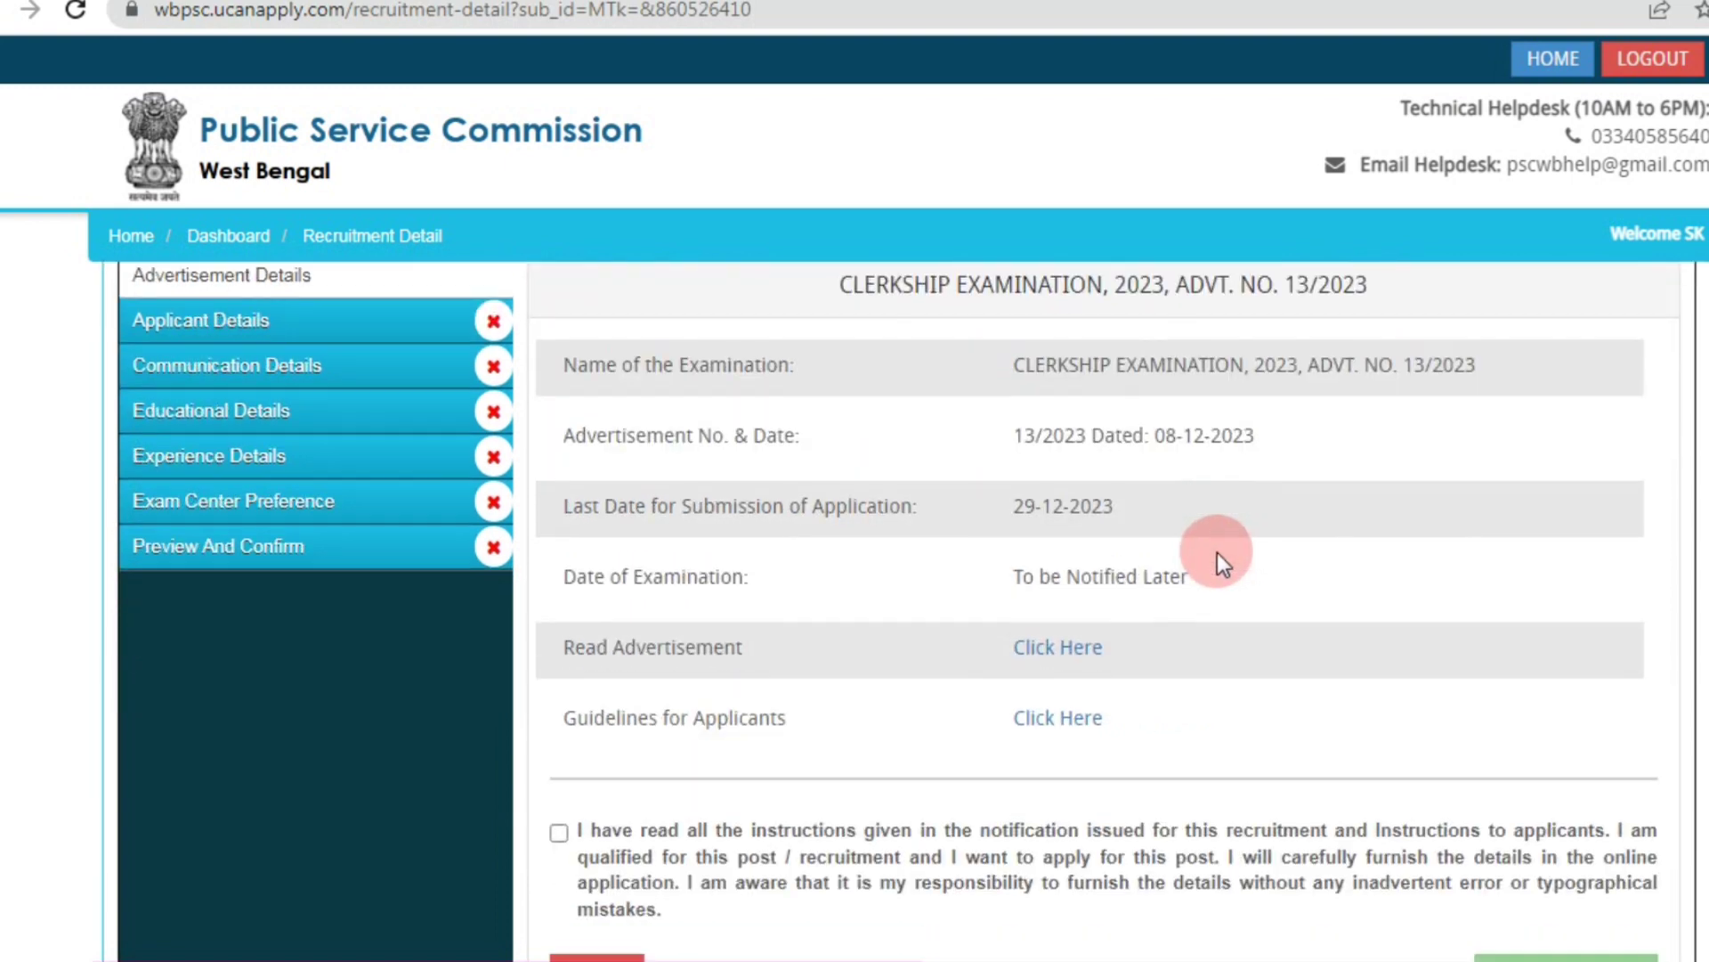
pyautogui.click(552, 584)
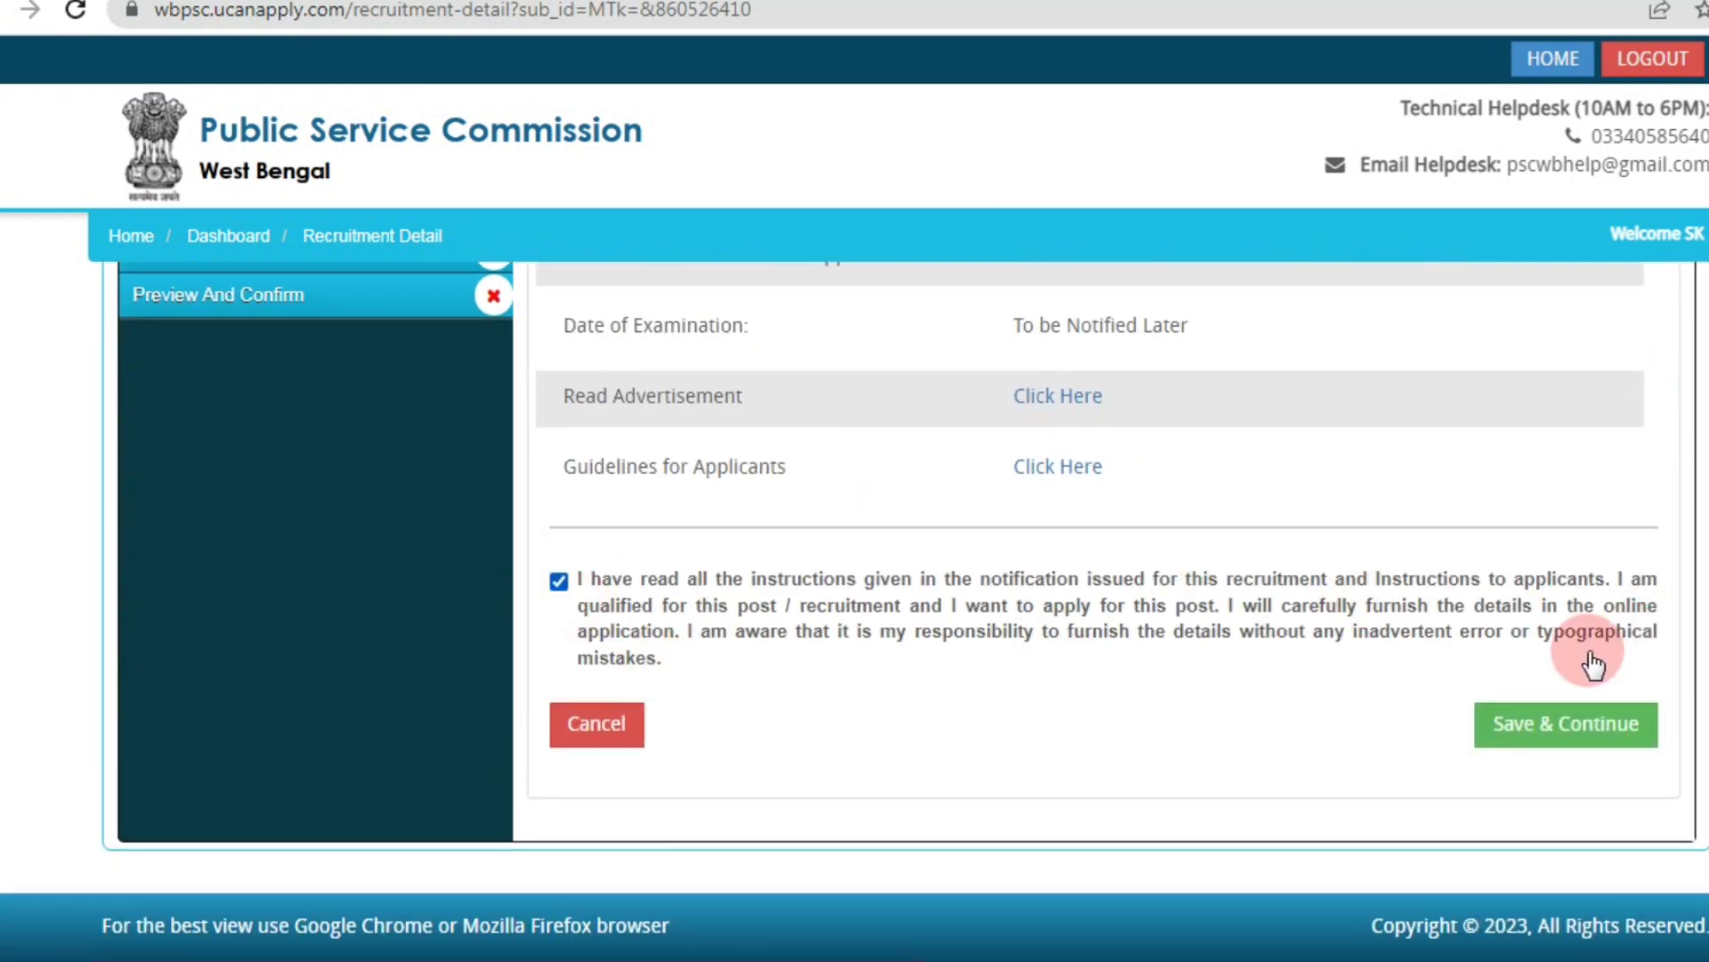
pyautogui.click(1577, 717)
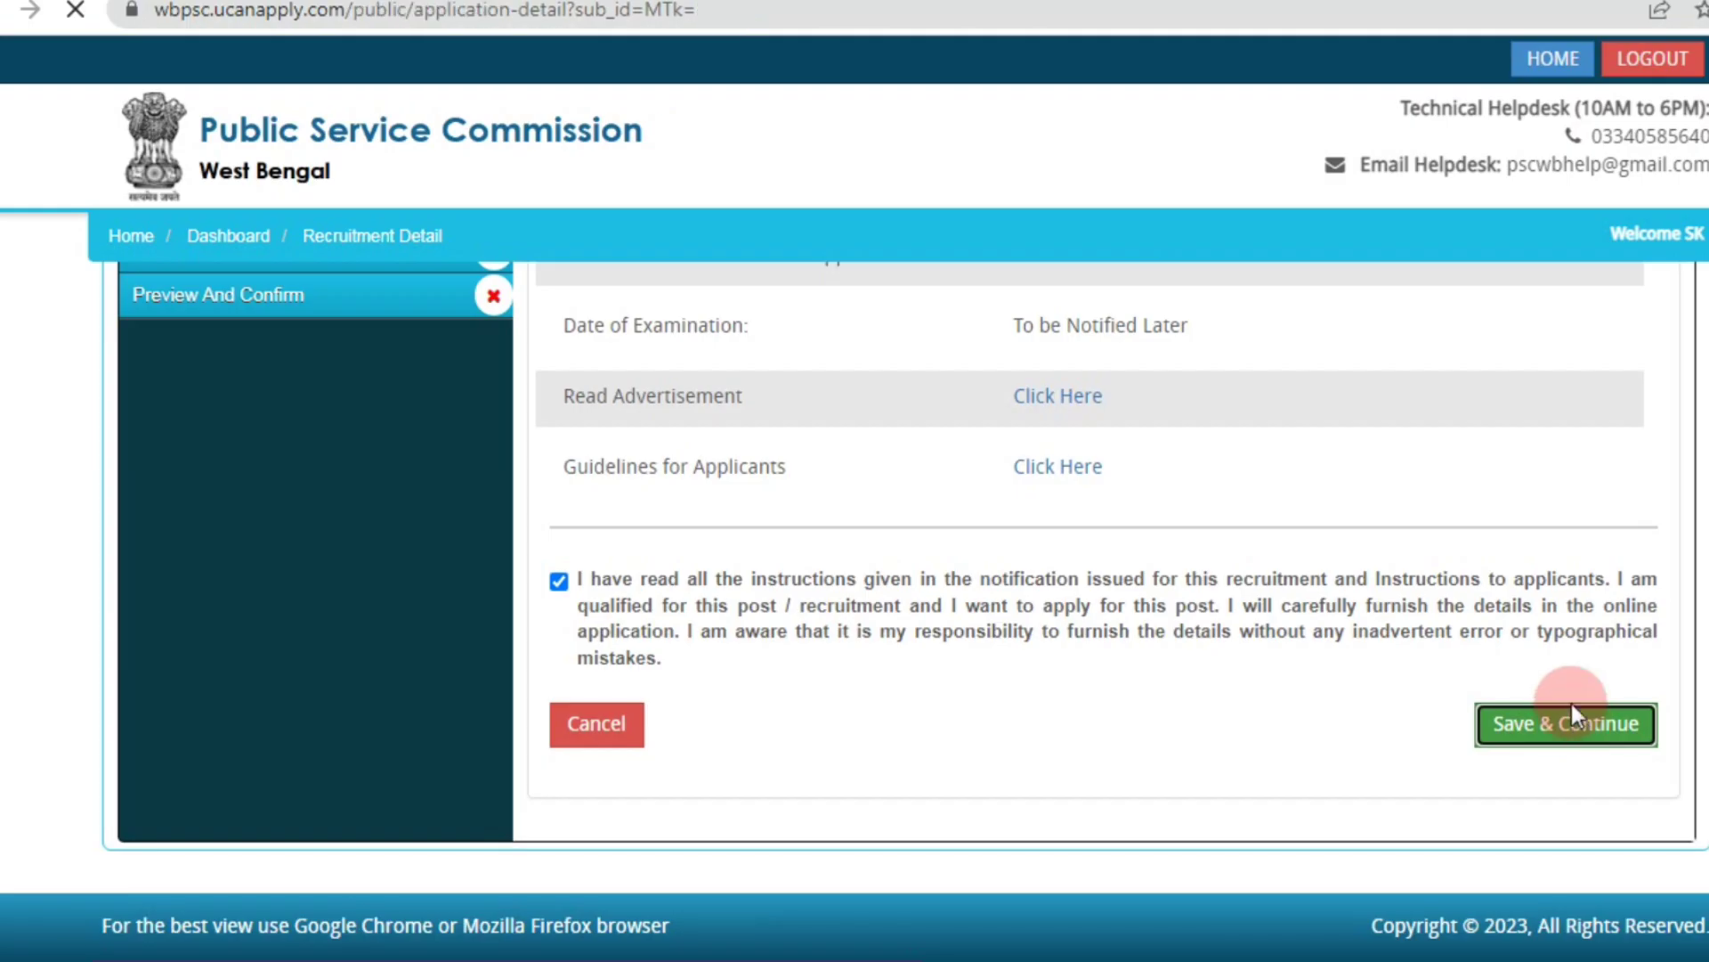
# Set the ability in Nepali to No, the mother tongue to BENGALI and the benchmark disability to NO
pyautogui.click(1088, 554)
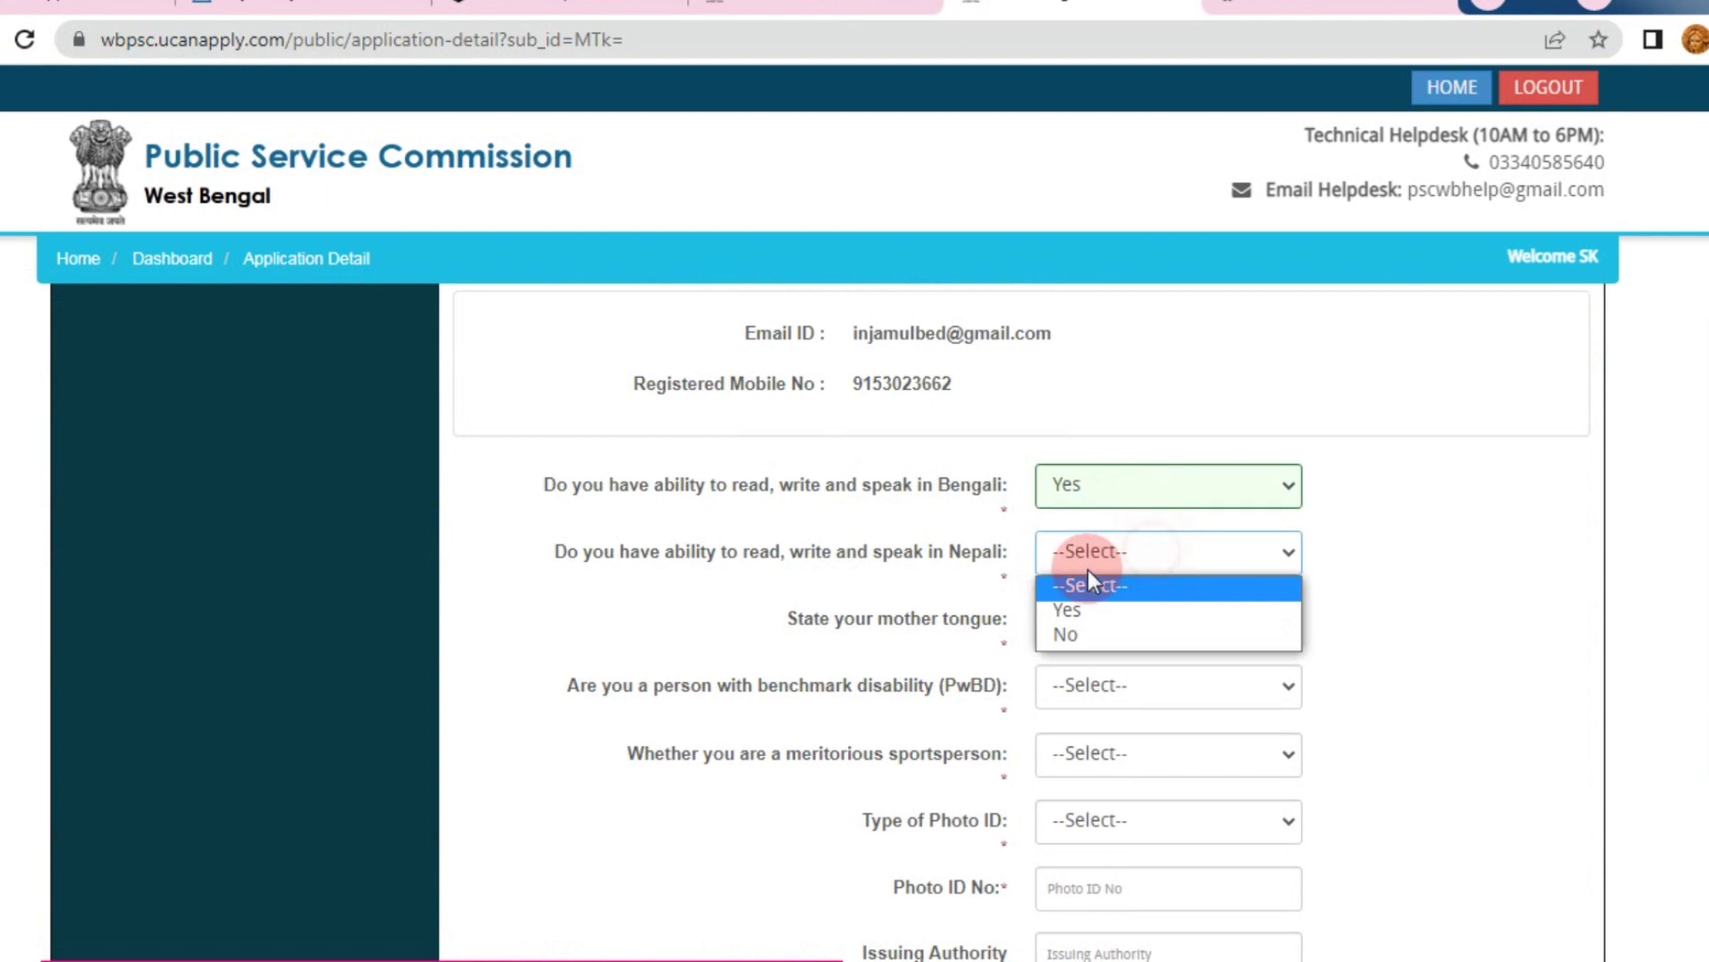
pyautogui.click(1073, 634)
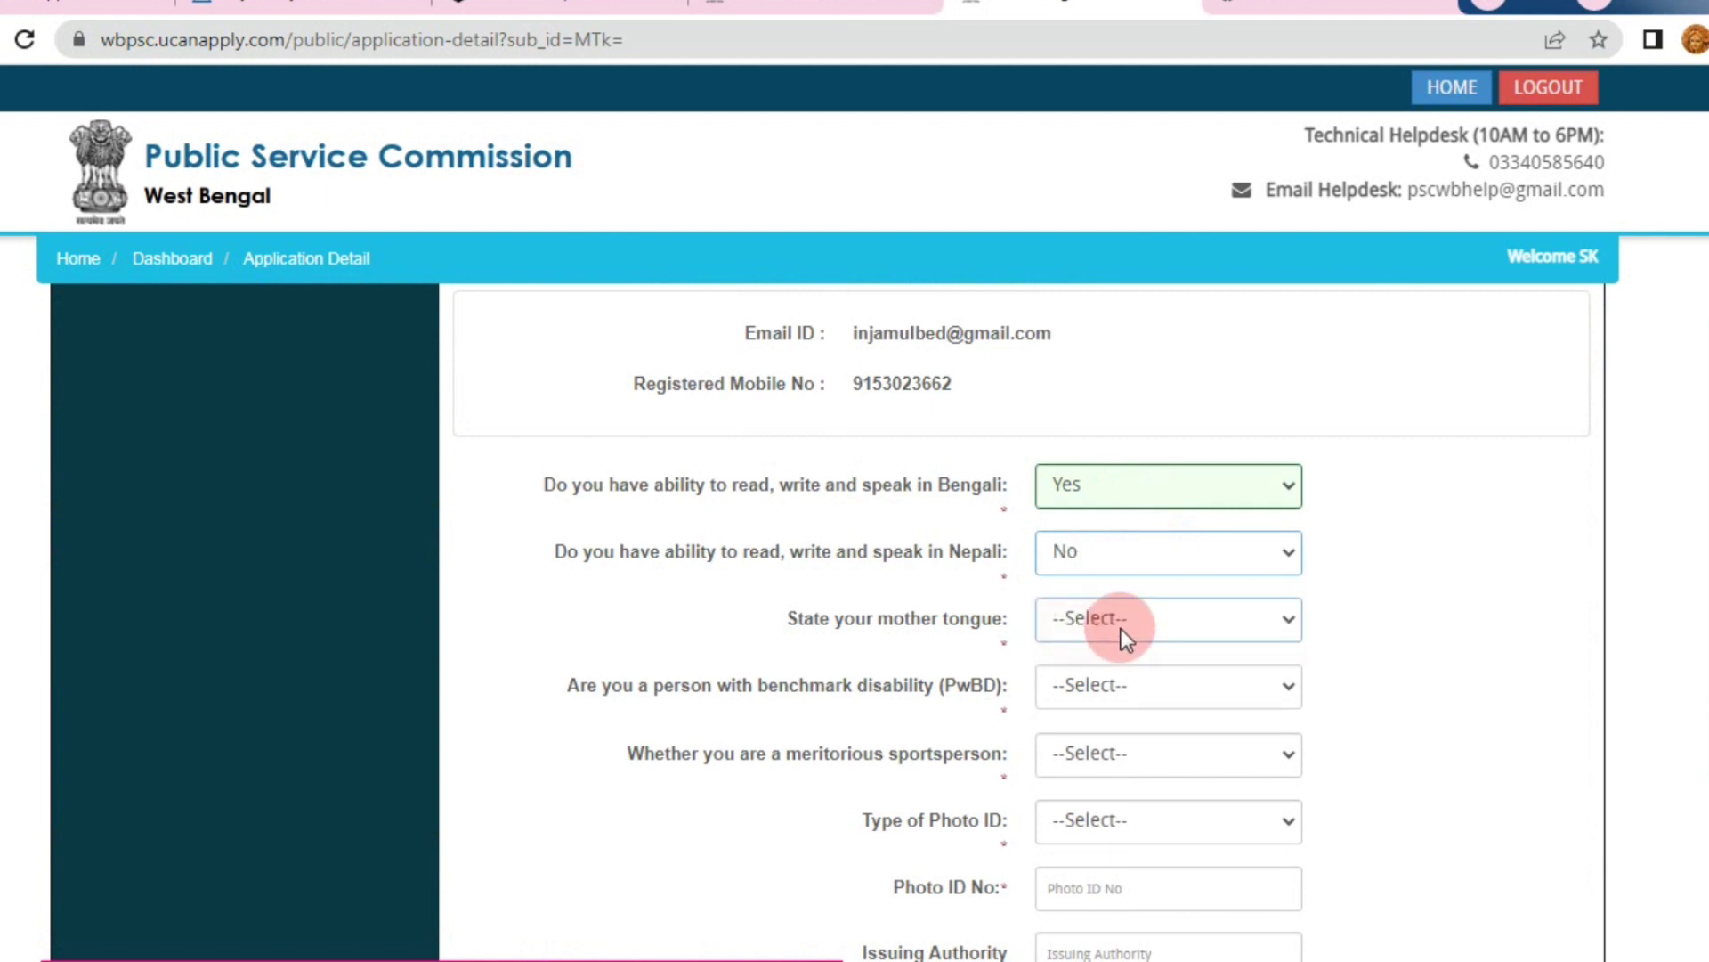
pyautogui.click(1117, 623)
pyautogui.click(1104, 678)
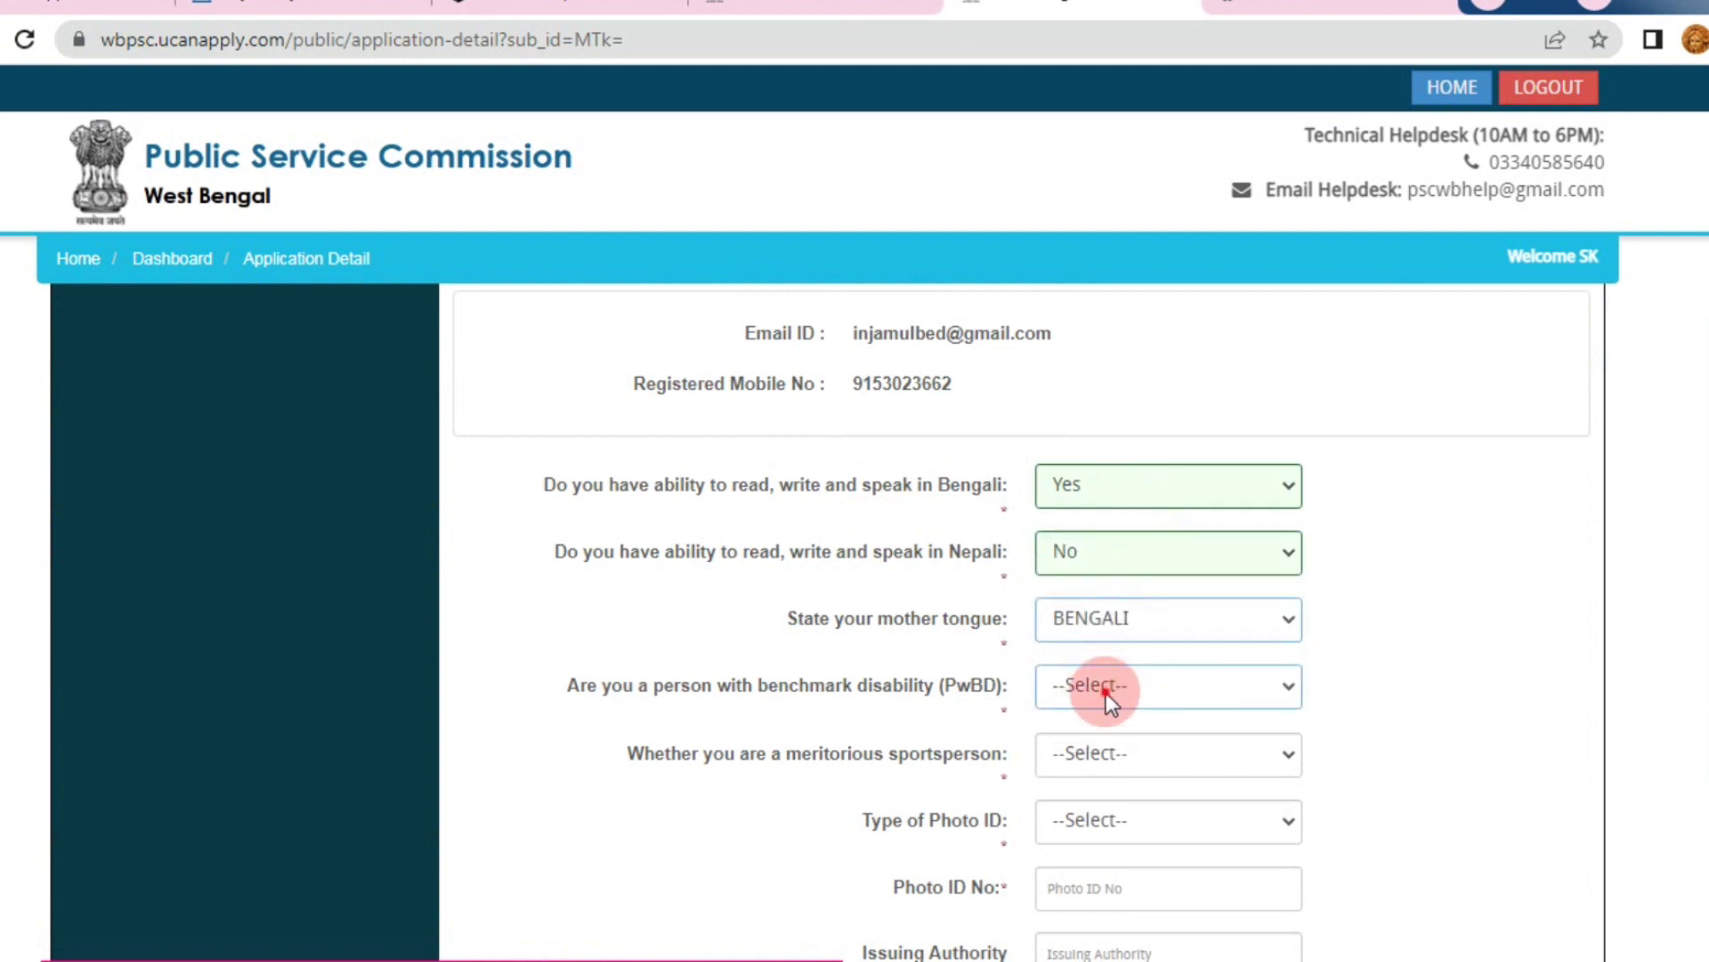
pyautogui.click(1106, 693)
pyautogui.click(1081, 308)
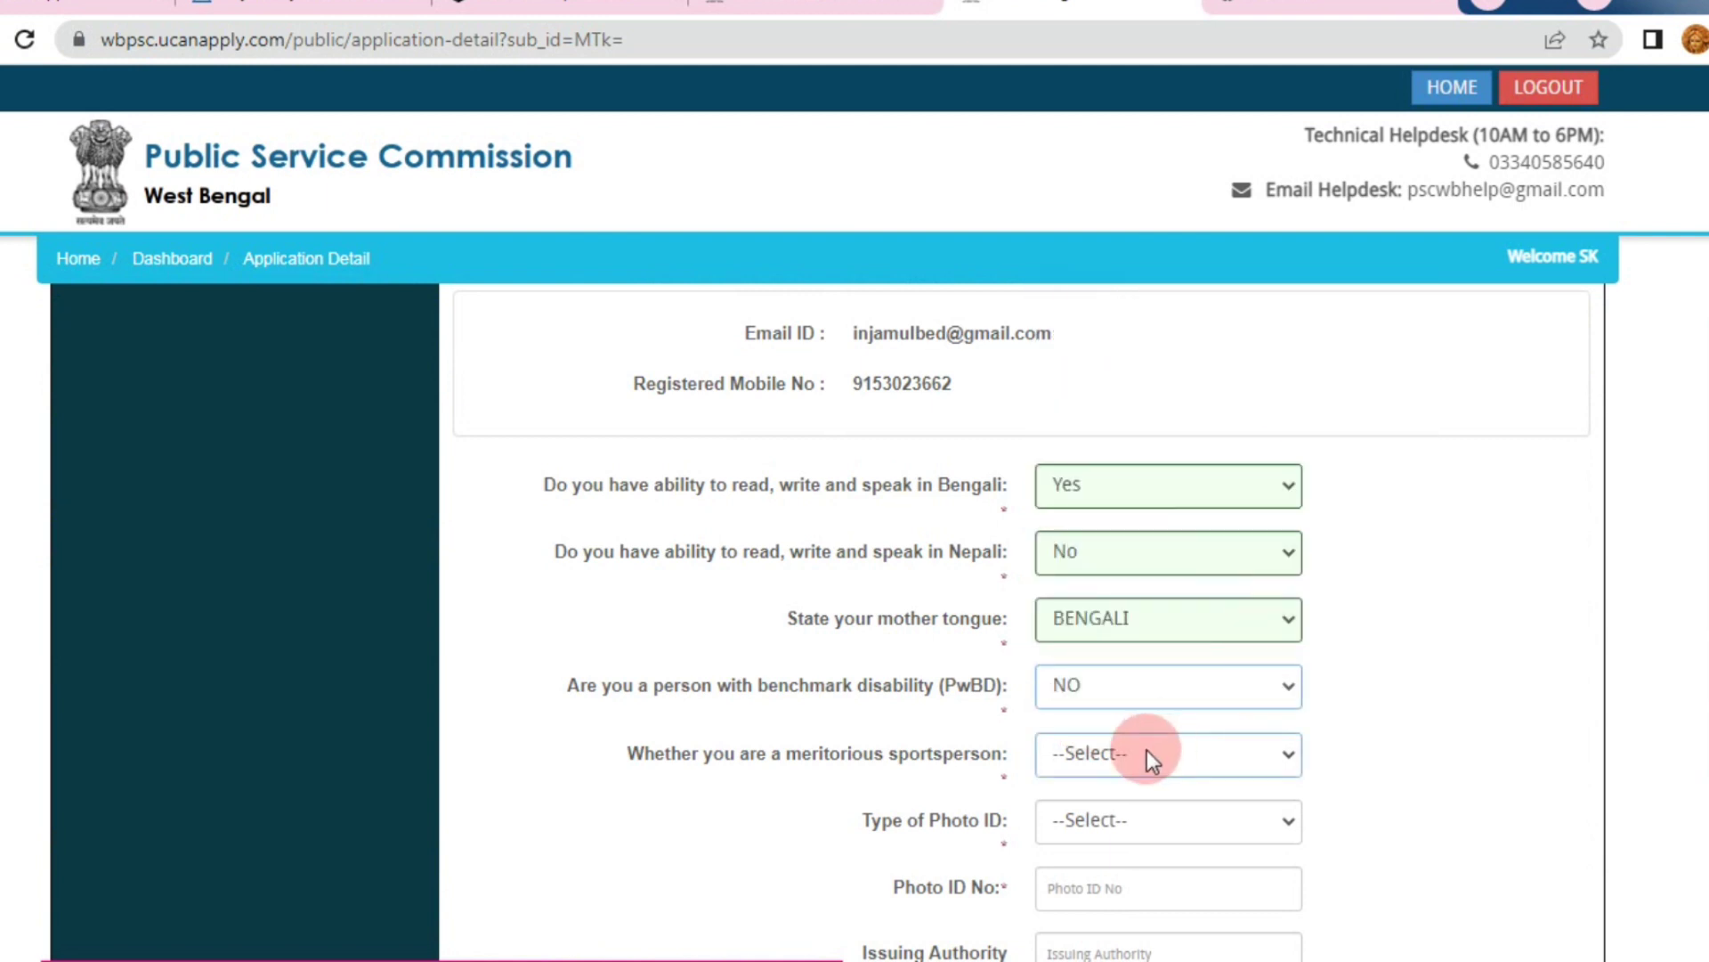
# Answer the meritorious sportsperson question and choose any other ID proof issued by the State or Central Government as the photo ID type
pyautogui.click(1142, 753)
pyautogui.click(1092, 837)
pyautogui.click(1130, 828)
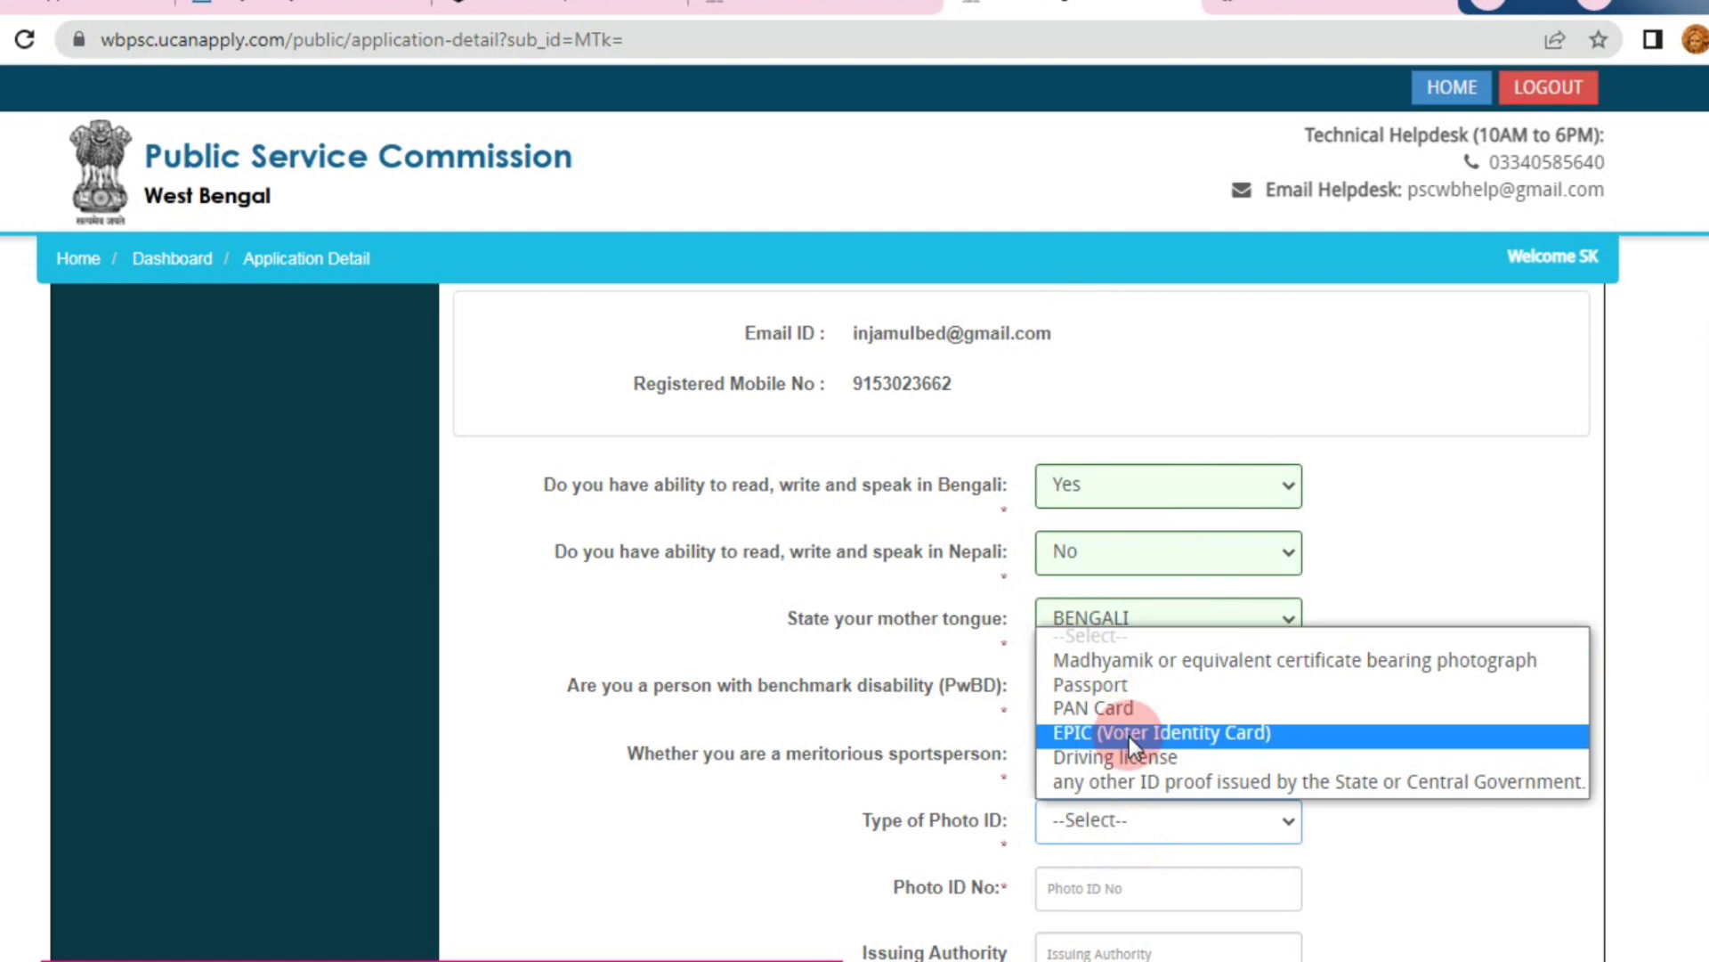
pyautogui.click(1157, 783)
pyautogui.scroll(-3, 1236, 668)
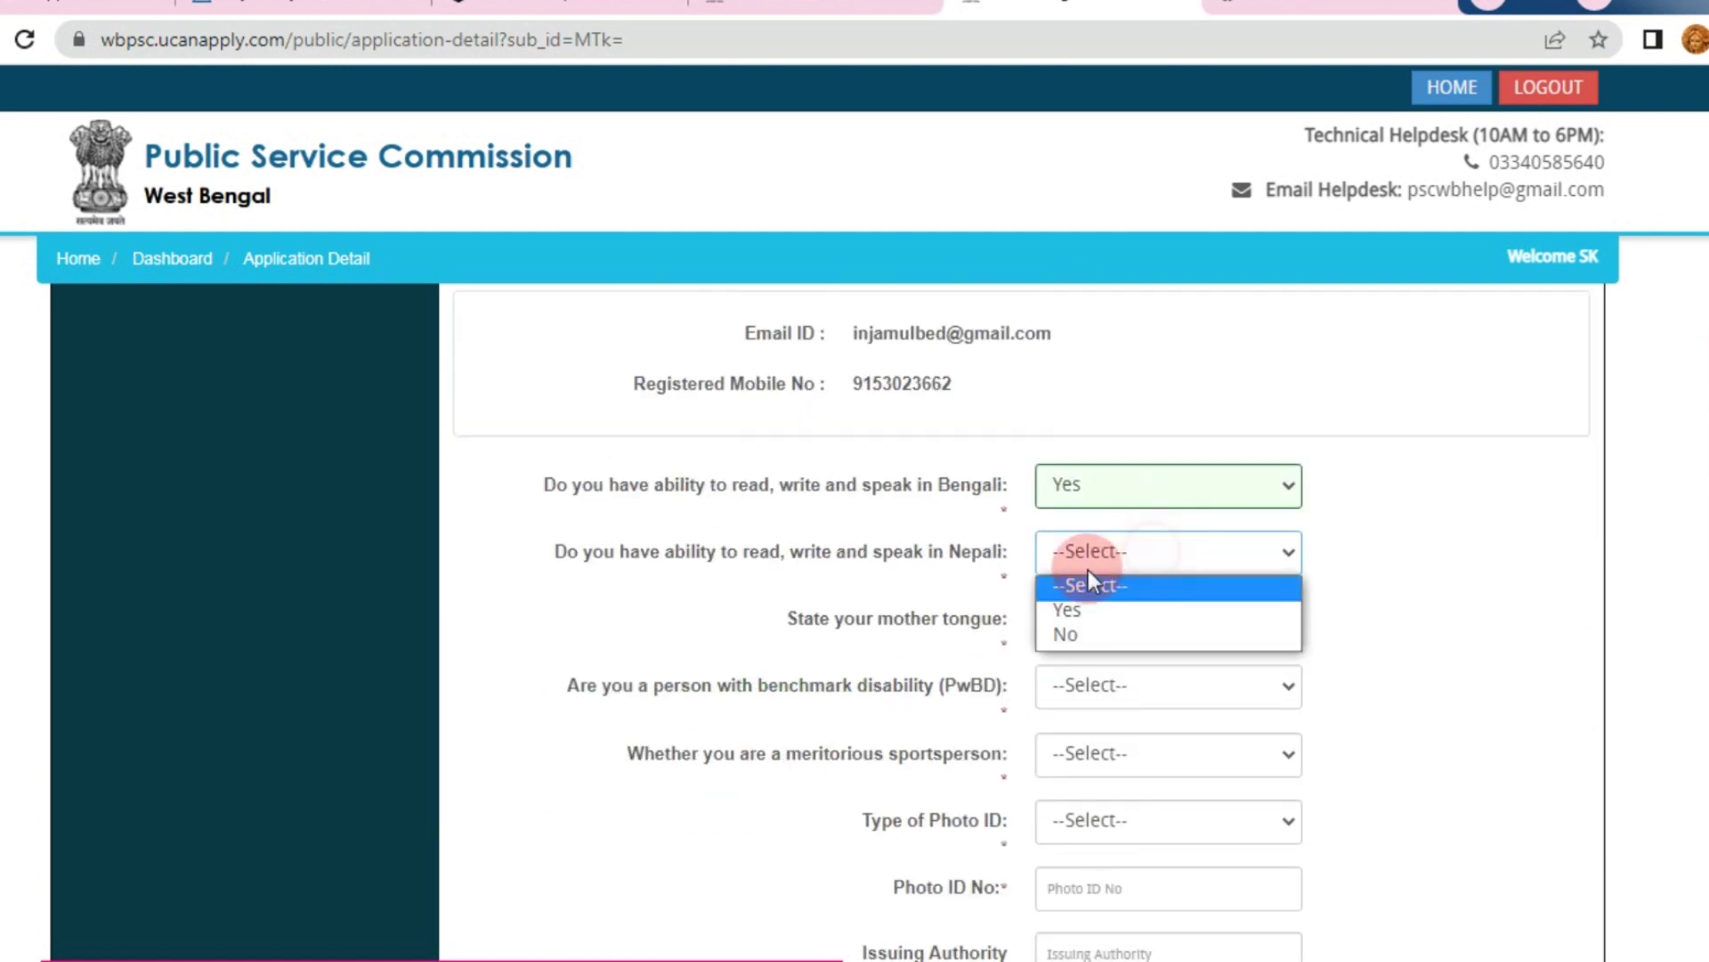
# Answer No for Nepali ability, choose BENGALI as mother tongue, and declare NO benchmark disability
pyautogui.click(1072, 632)
pyautogui.click(1119, 634)
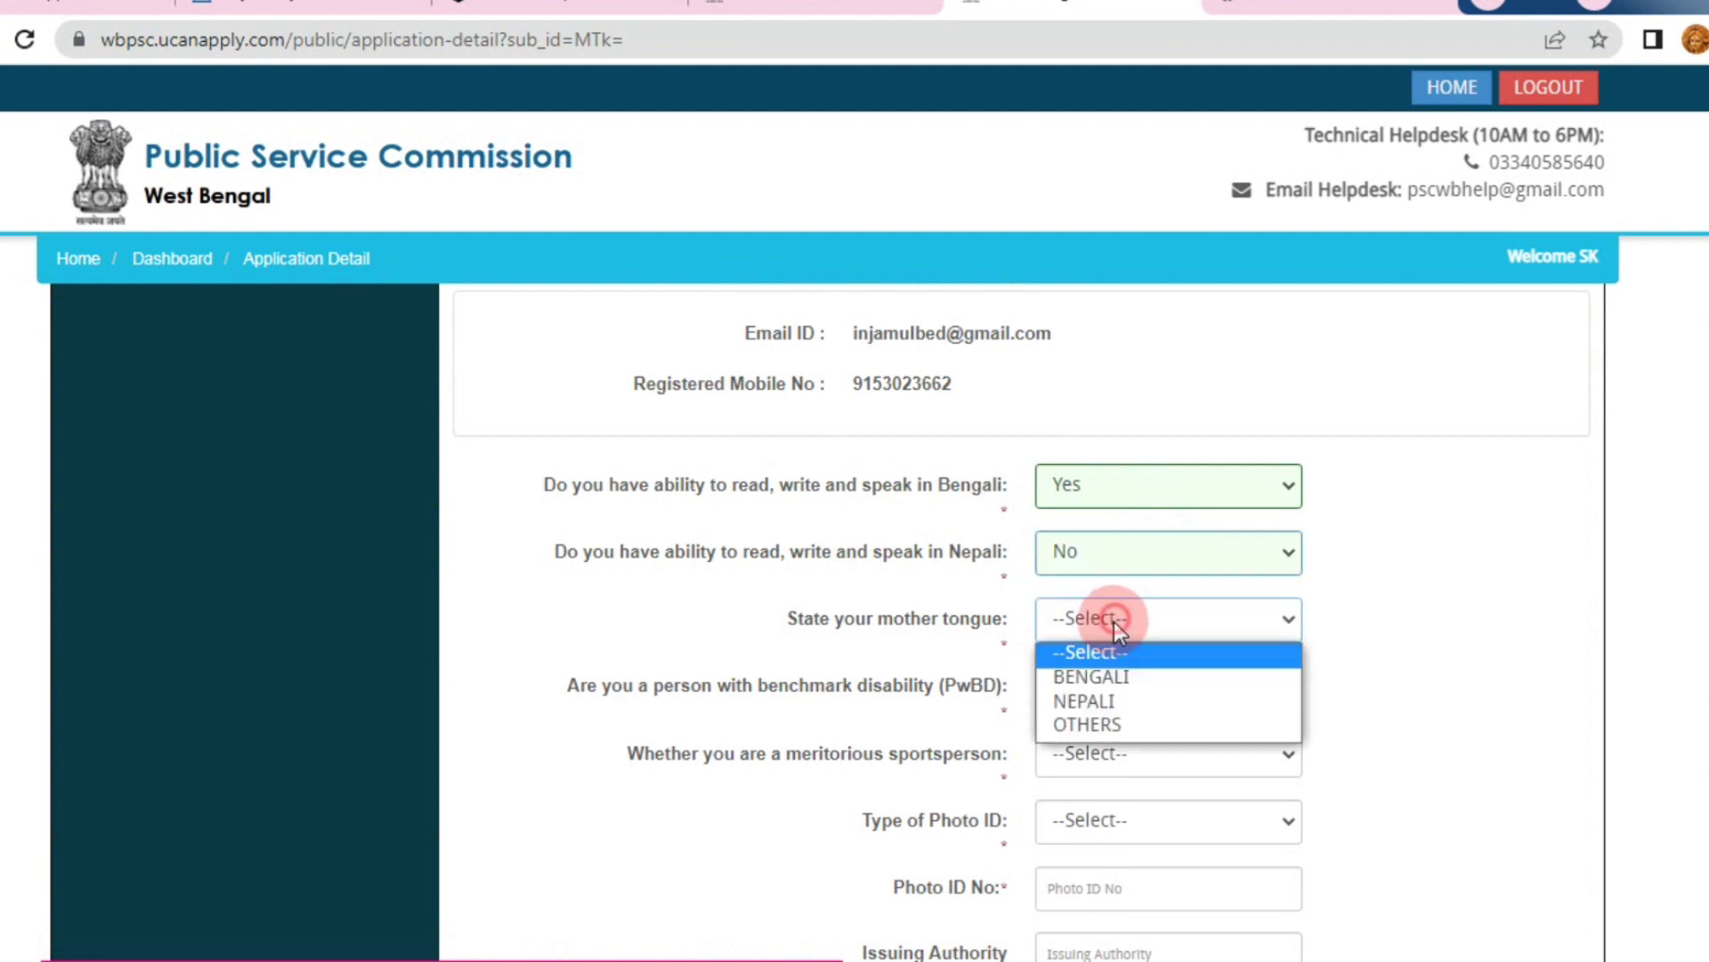
pyautogui.click(1104, 672)
pyautogui.click(1106, 692)
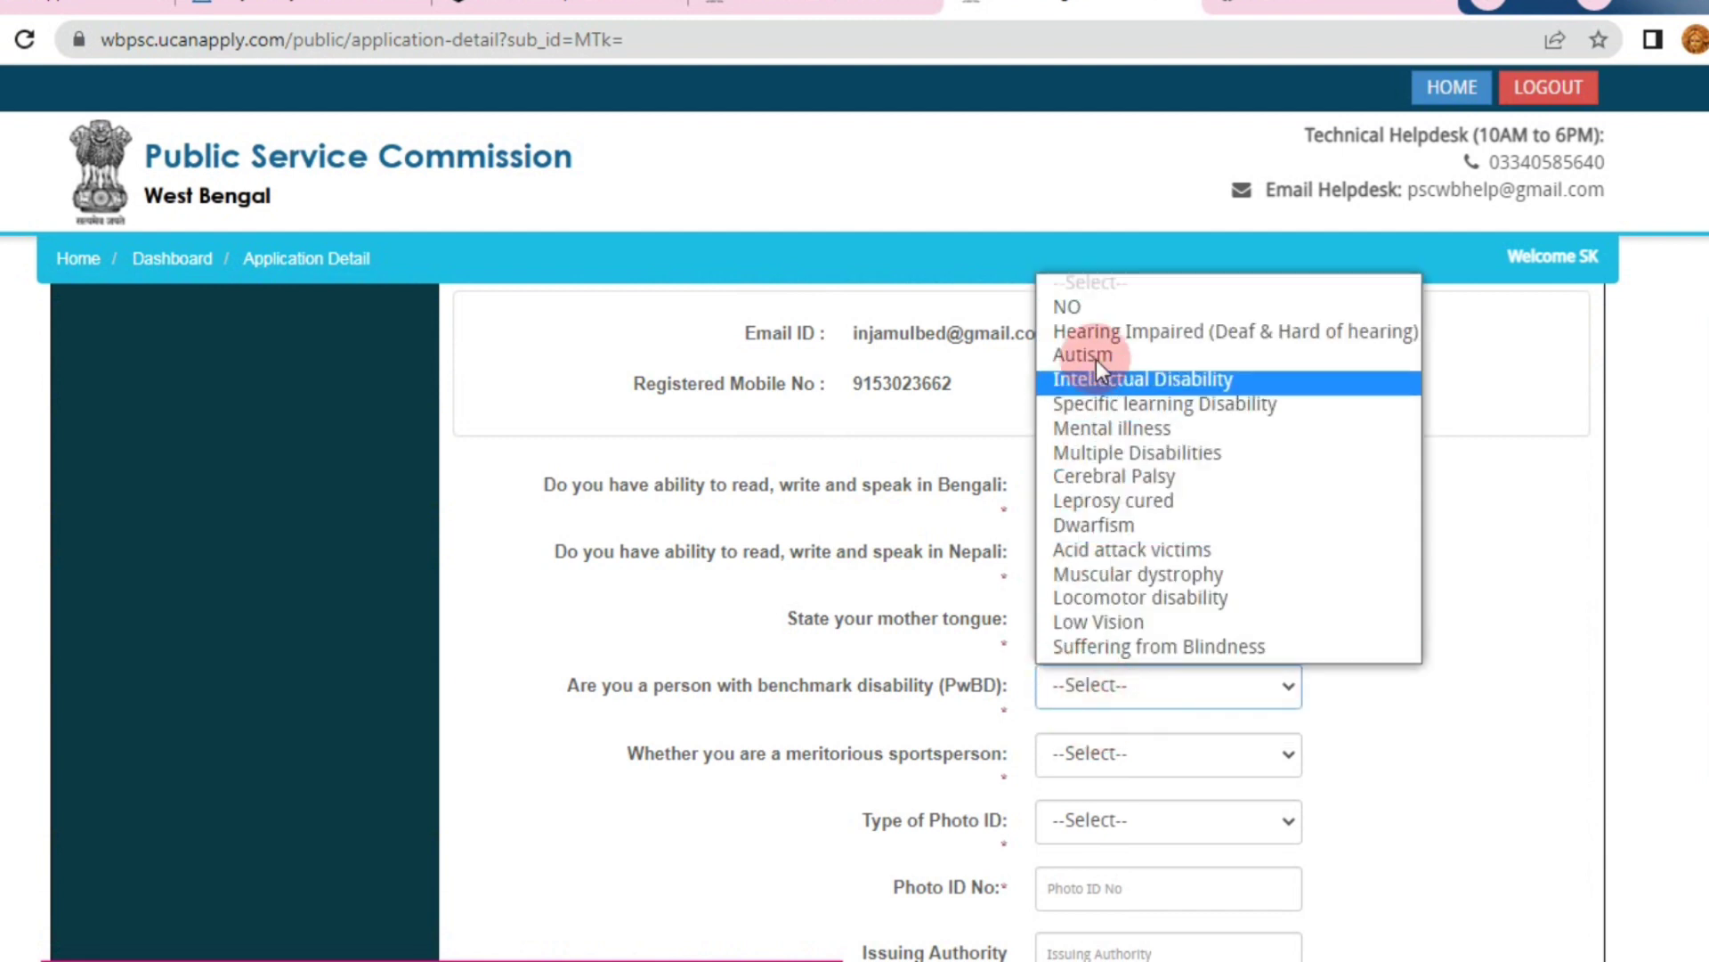
pyautogui.click(1081, 308)
# Set meritorious sportsperson to No and the photo ID type to any other ID proof issued by the State or Central Government
pyautogui.click(1161, 753)
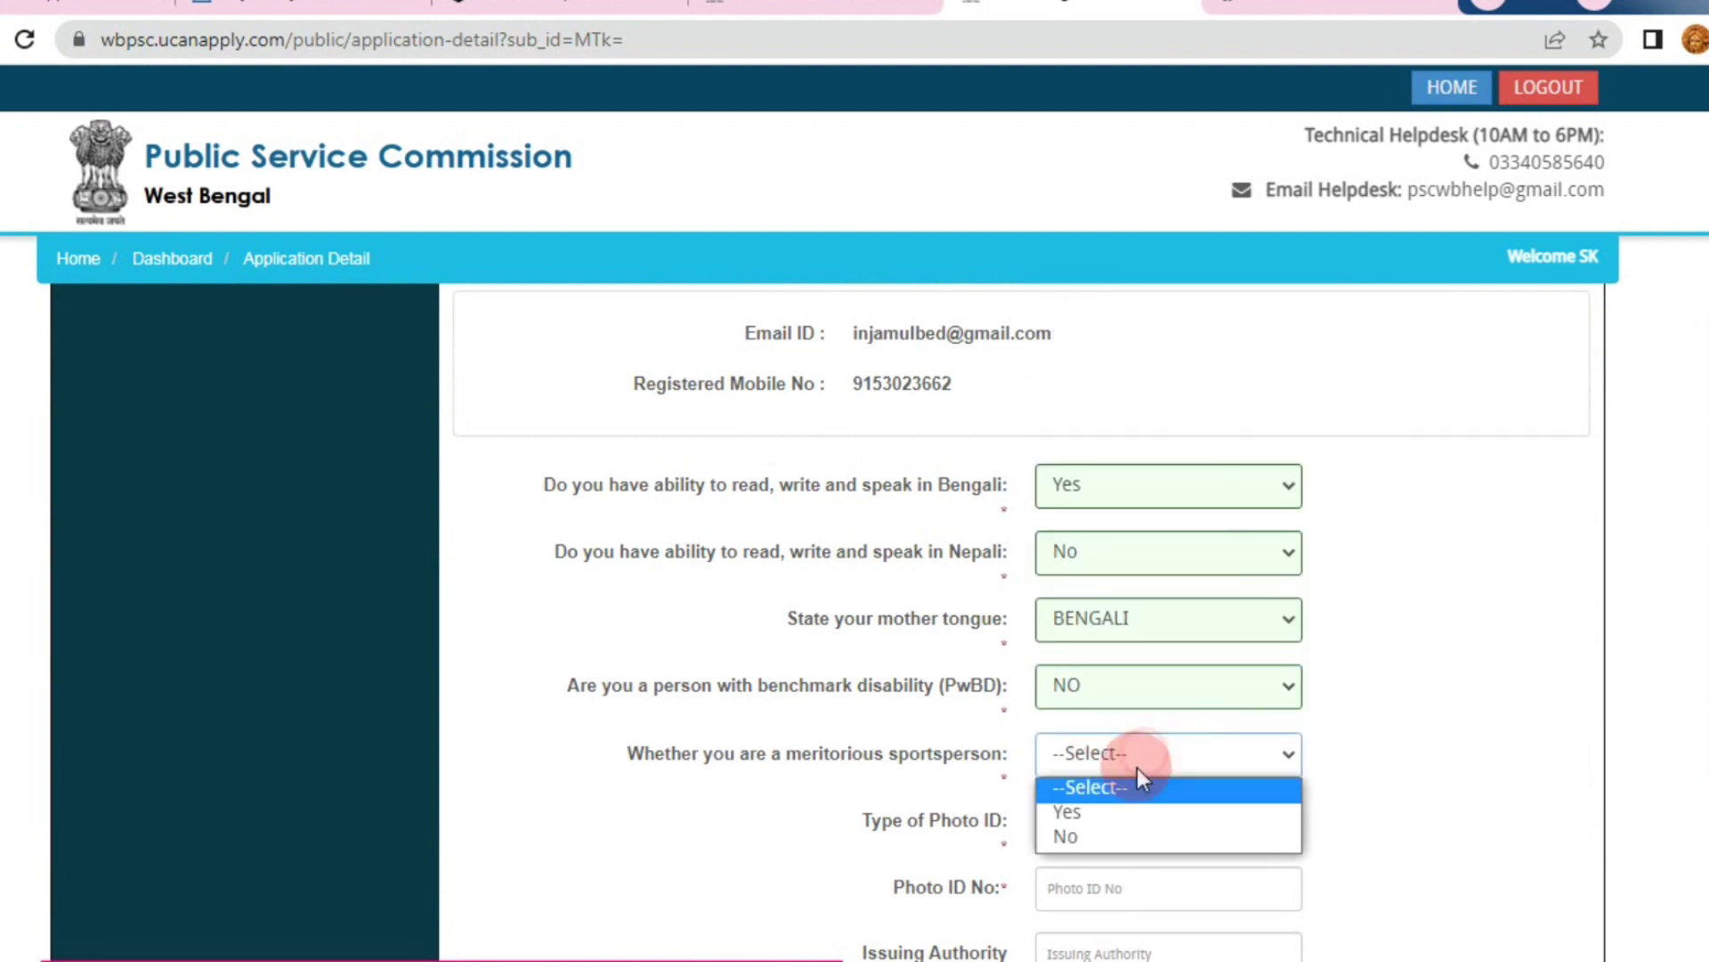
pyautogui.click(1092, 836)
pyautogui.click(1131, 832)
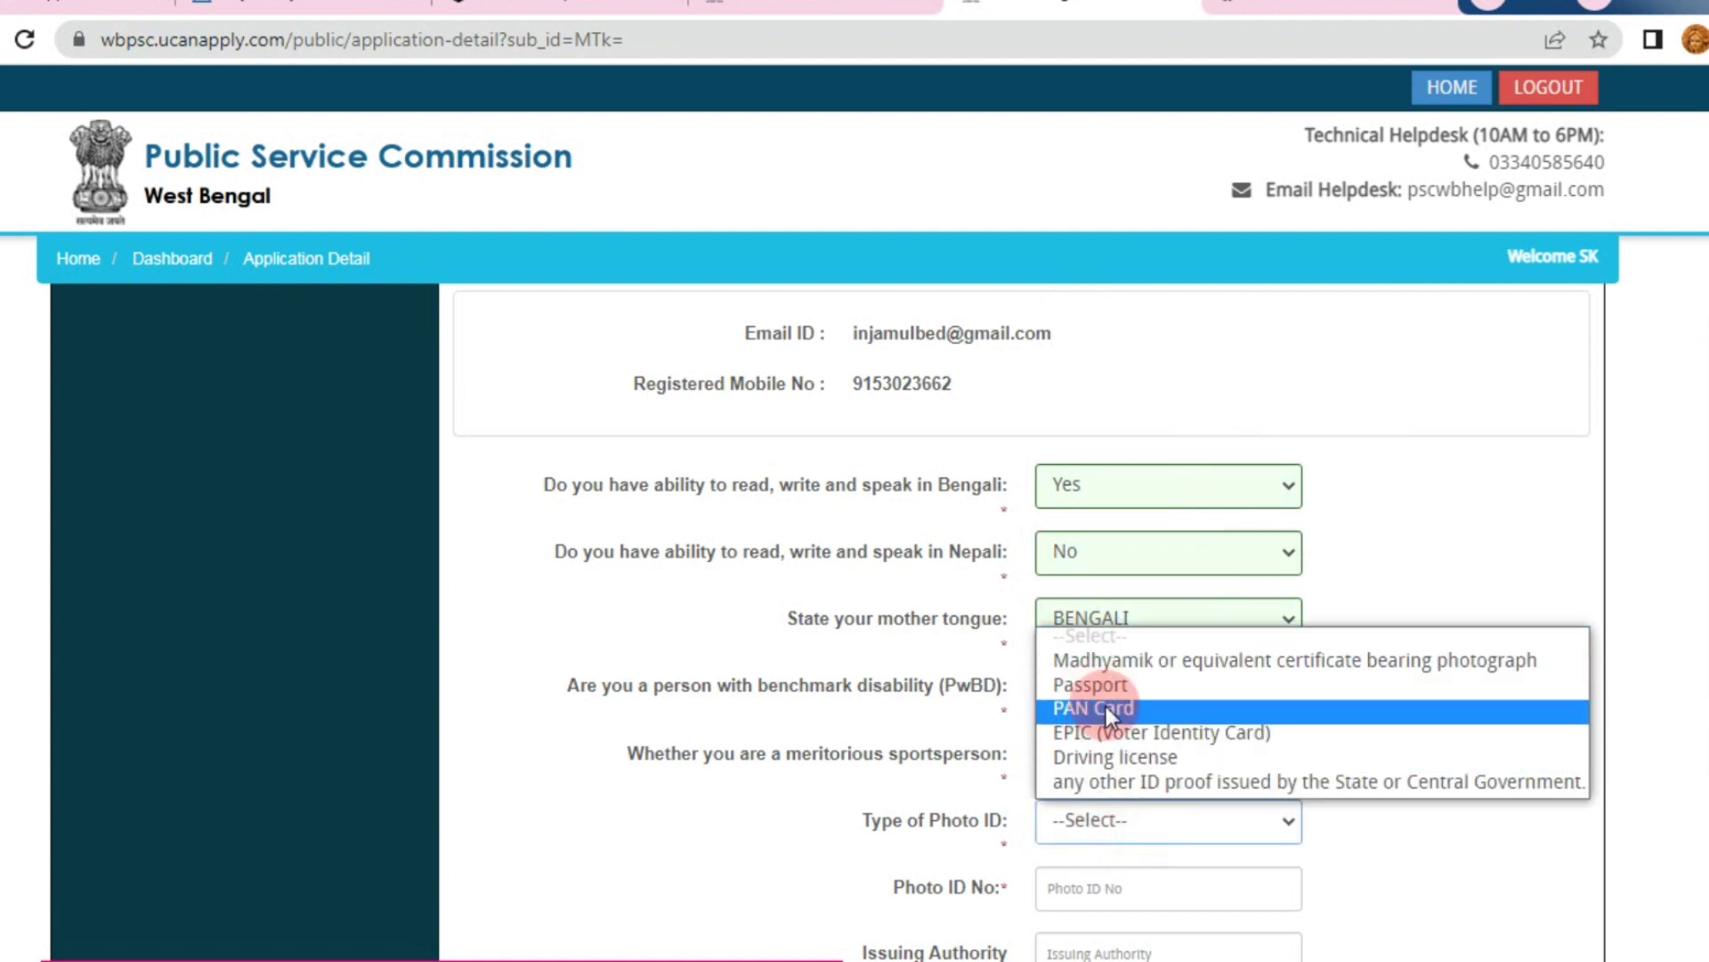
pyautogui.click(1156, 782)
pyautogui.scroll(-3, 1236, 667)
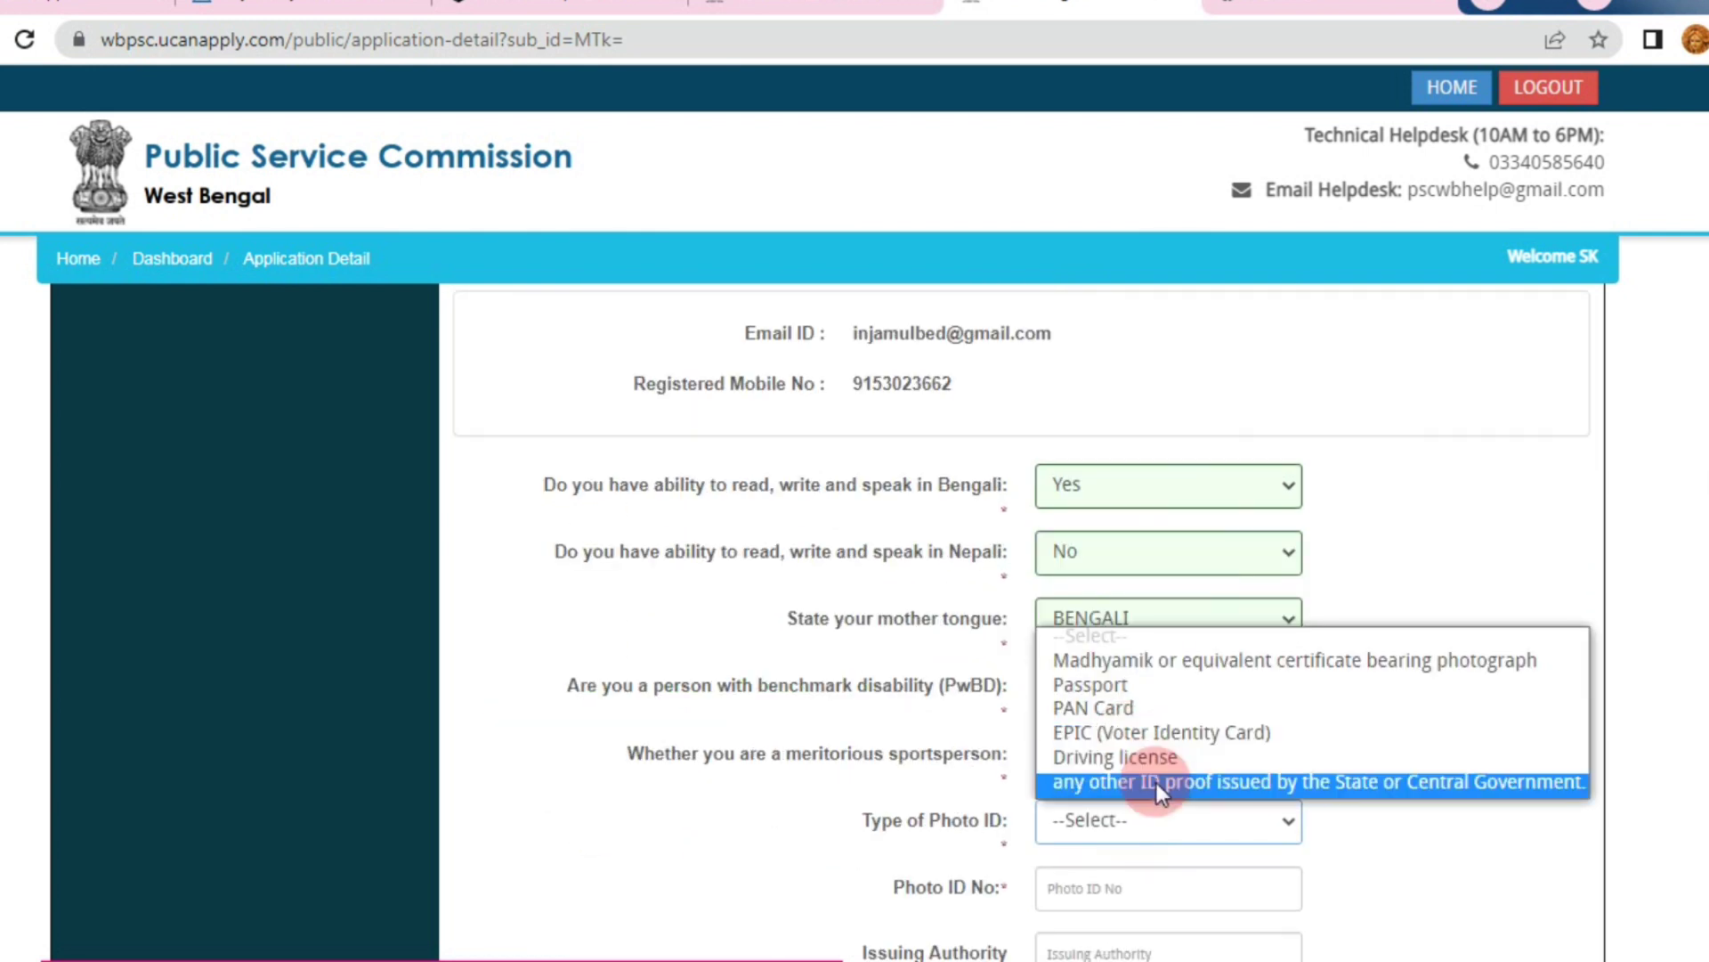
pyautogui.click(1156, 782)
pyautogui.scroll(-3, 1236, 668)
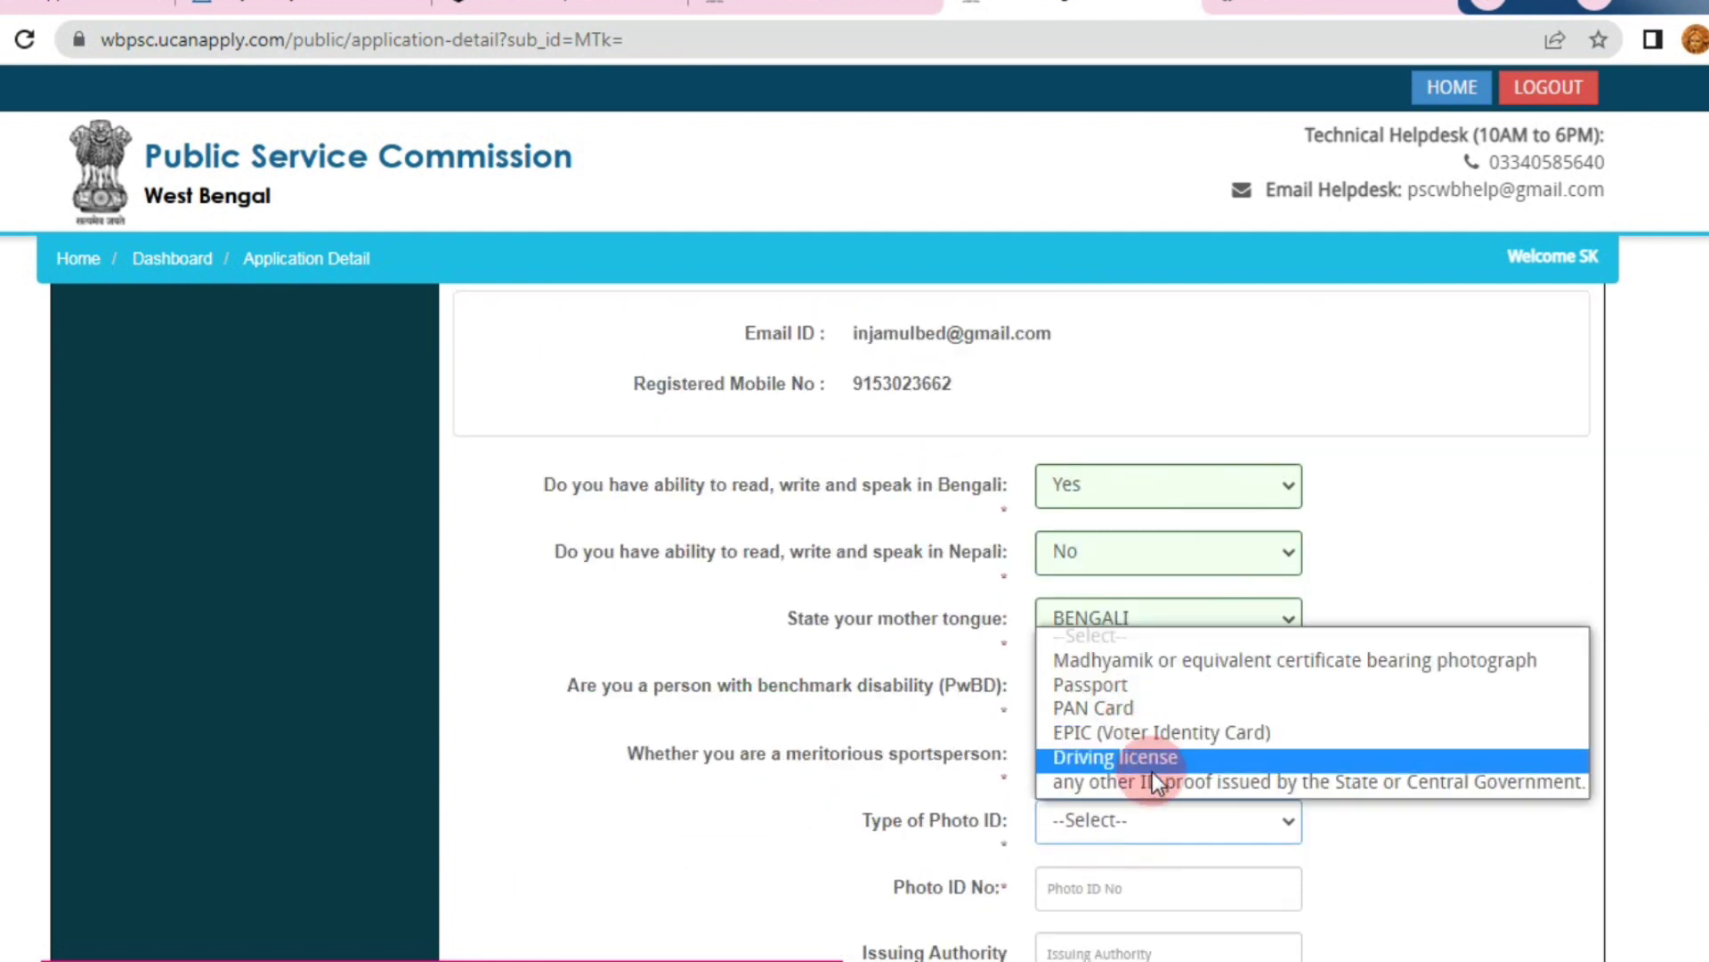
pyautogui.click(1156, 783)
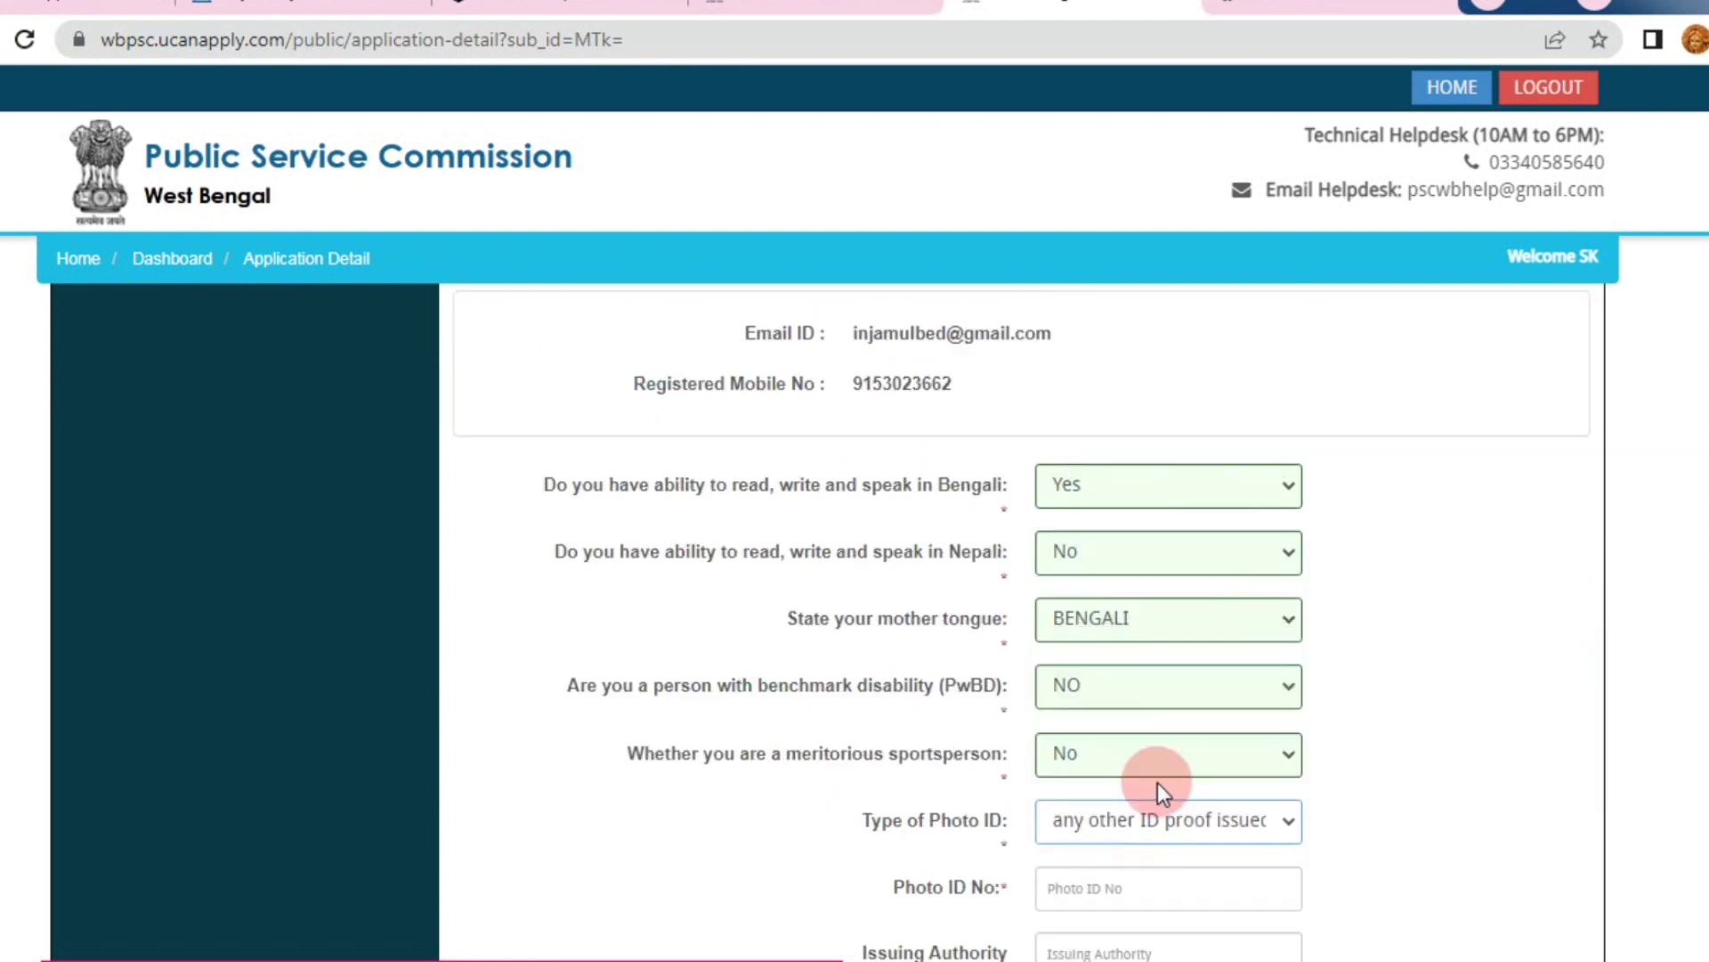
pyautogui.scroll(-3, 1234, 676)
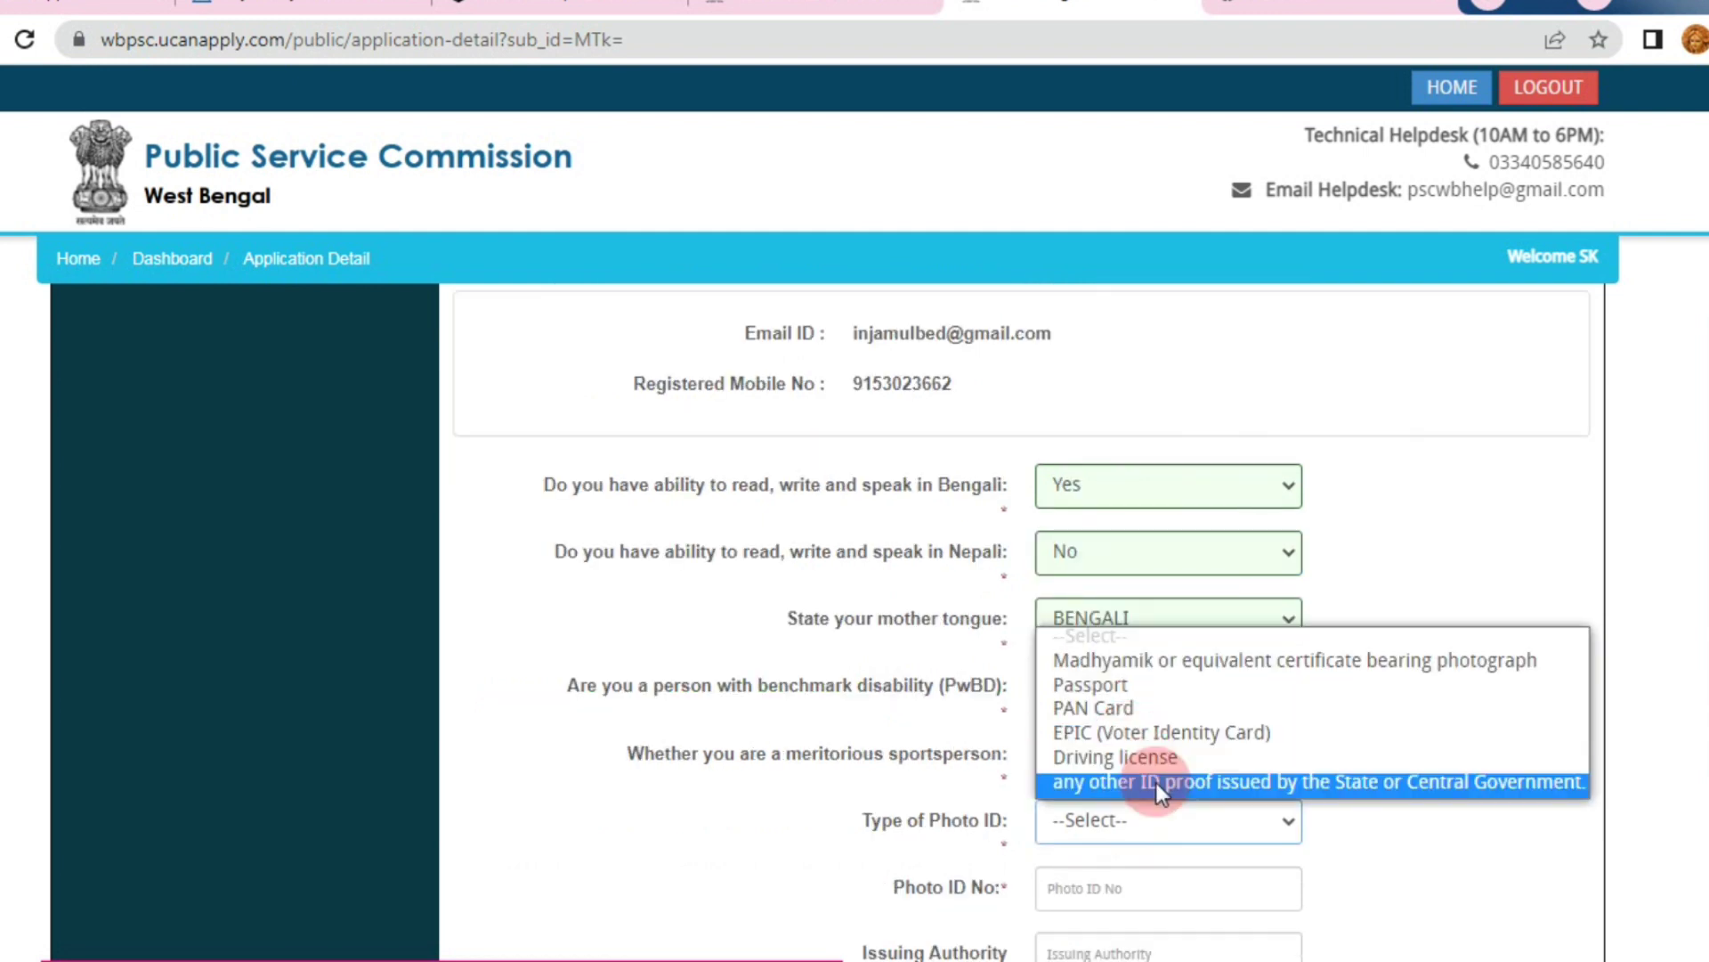
pyautogui.click(1156, 783)
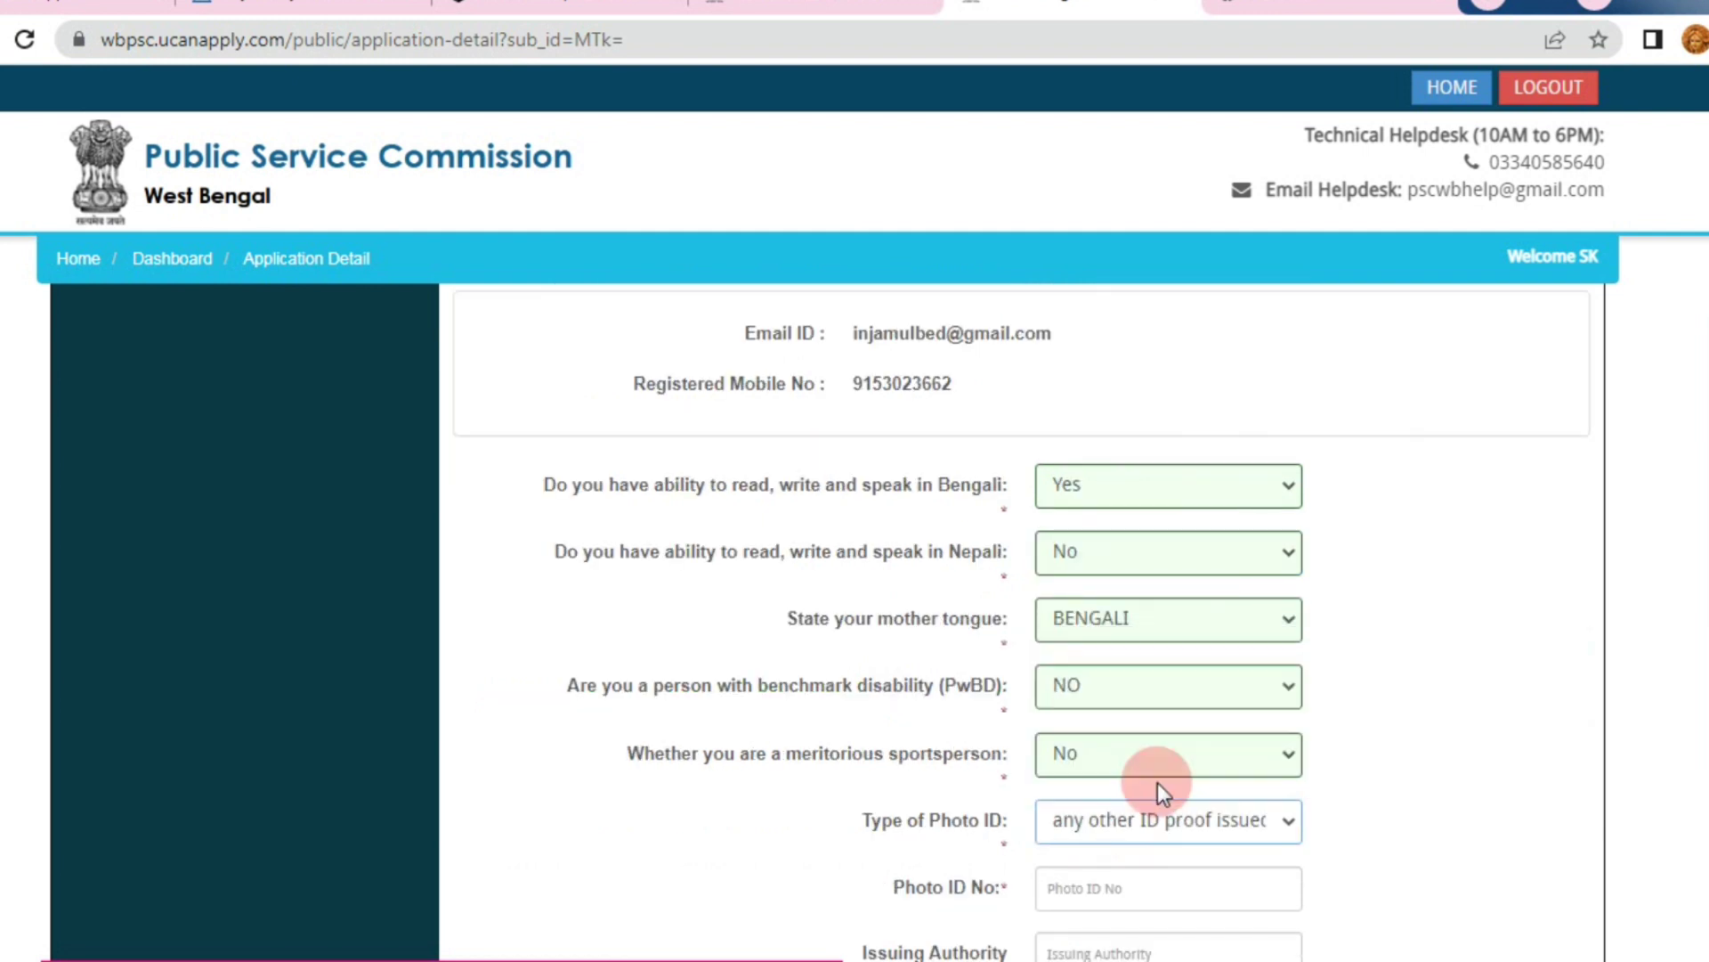
# Enter the photo ID number and set its issuing authority to GOVERNMENT OF INDIA
pyautogui.scroll(-3, 1238, 708)
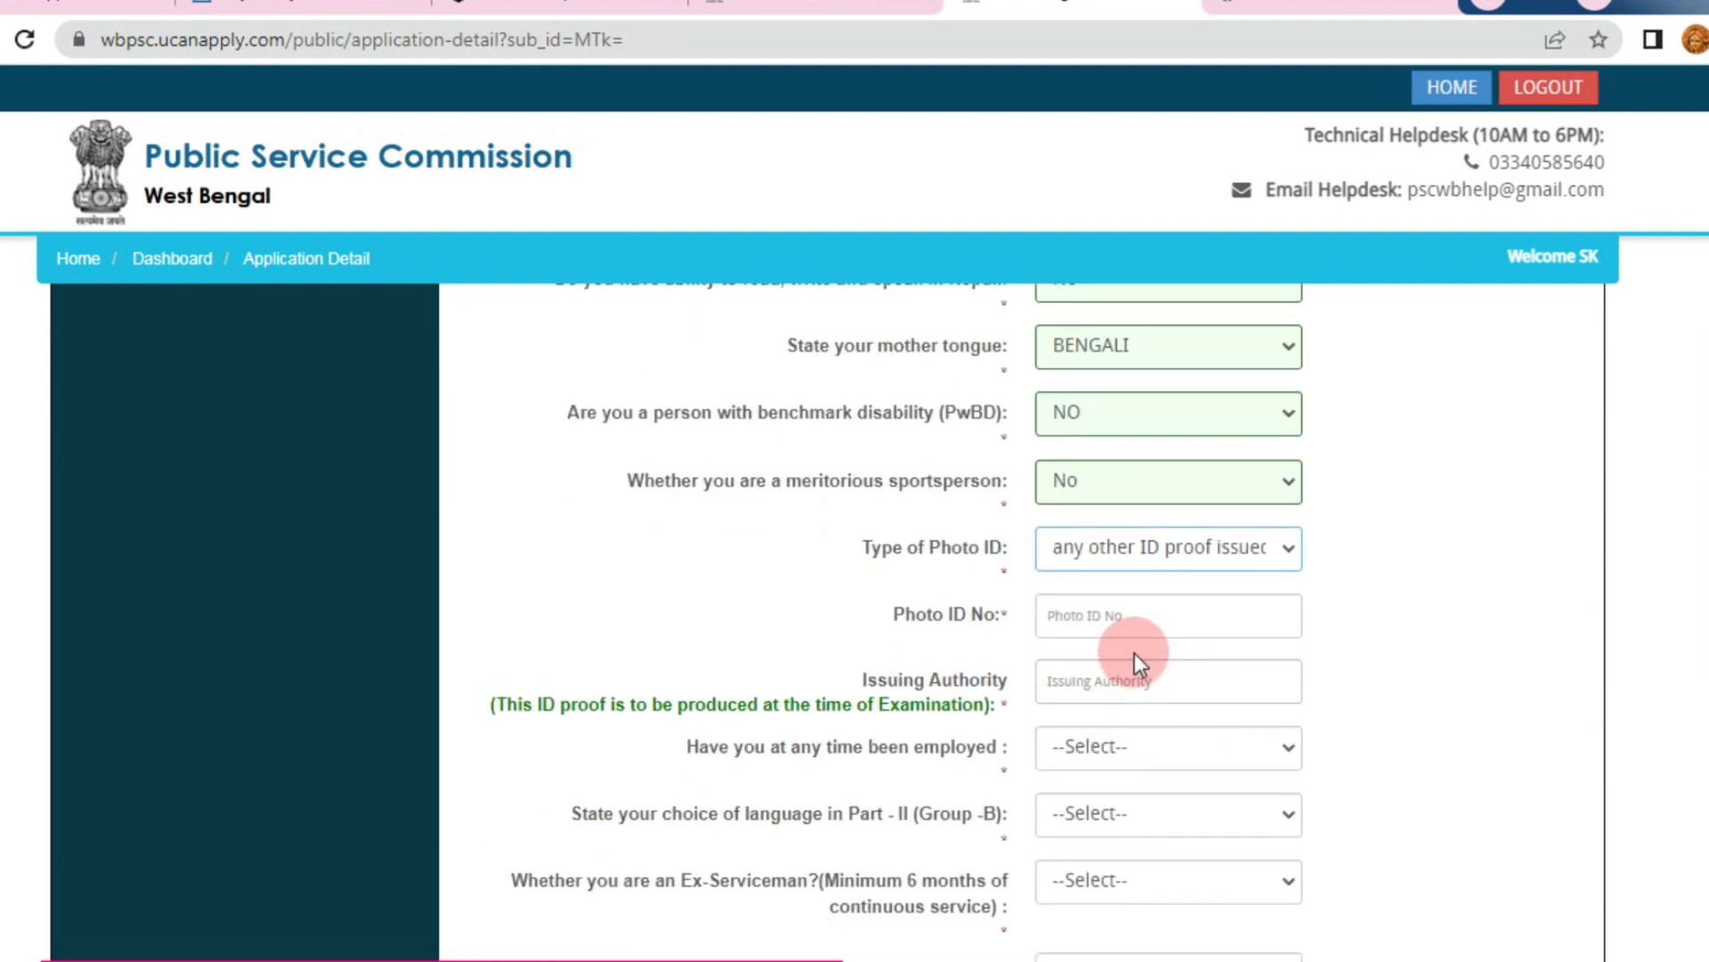
pyautogui.click(1071, 613)
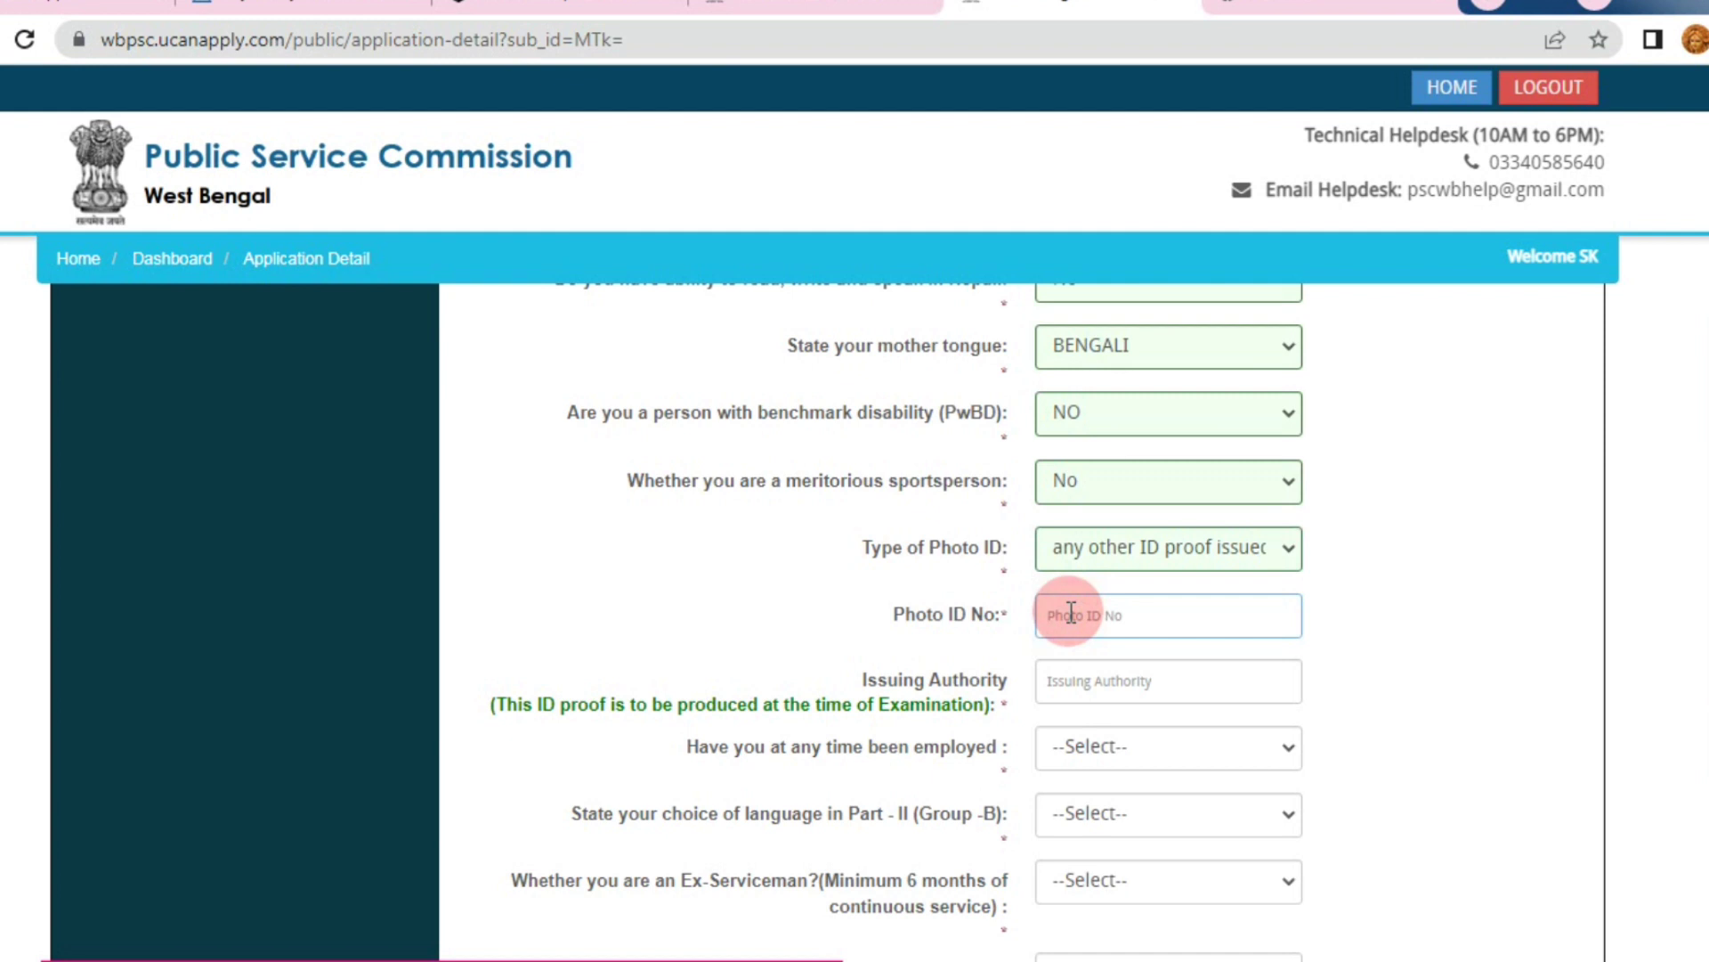
pyautogui.scroll(-2, 1071, 612)
pyautogui.click(1123, 551)
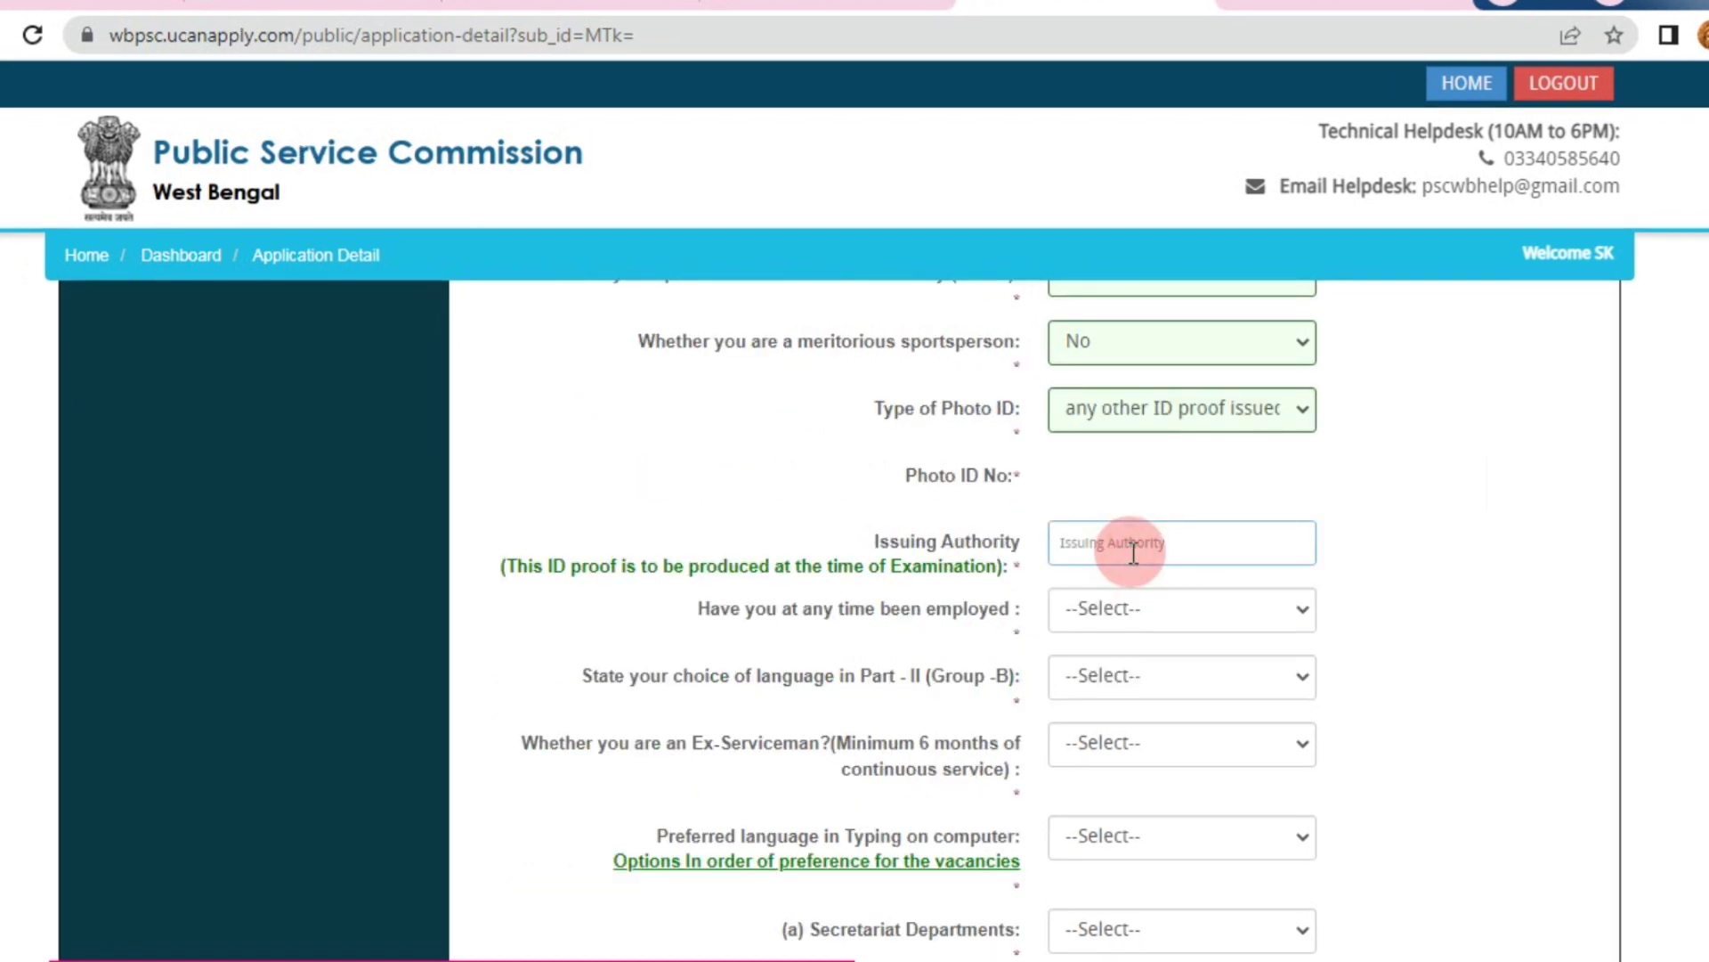
pyautogui.write('GOVERNMENT OF')
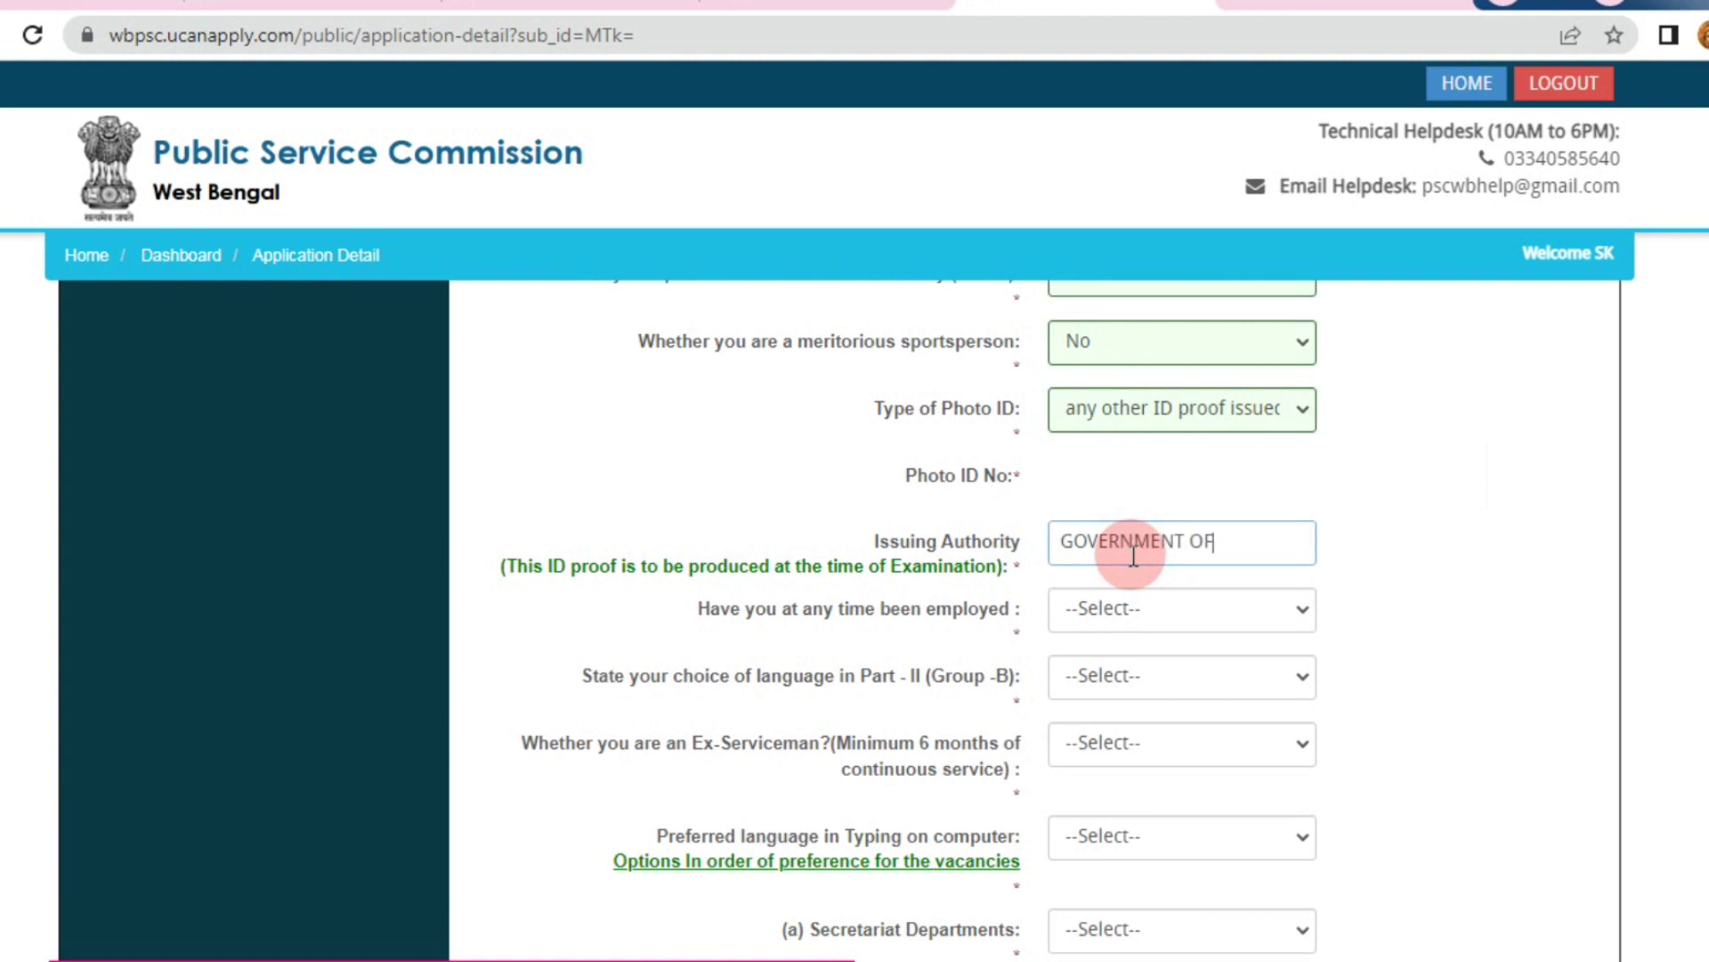
pyautogui.write(' INDIA')
pyautogui.click(1024, 450)
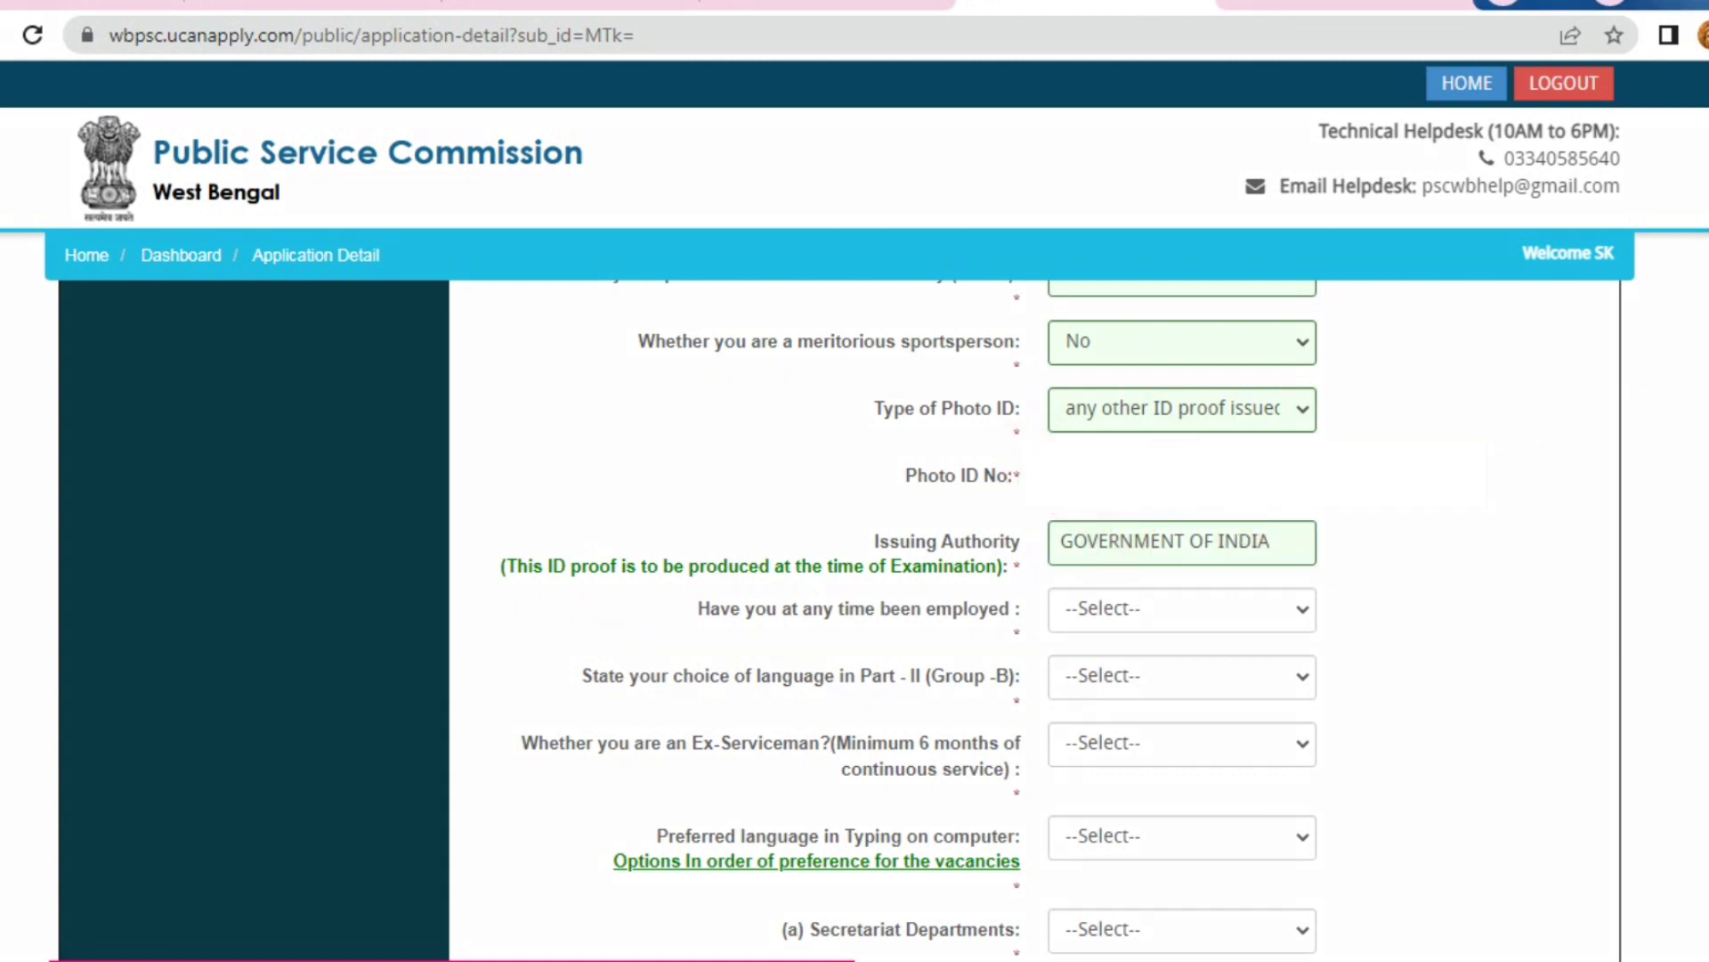
# Set previous employment to No and the language choice for Part - II (Group -B) to Bengali
pyautogui.click(1205, 608)
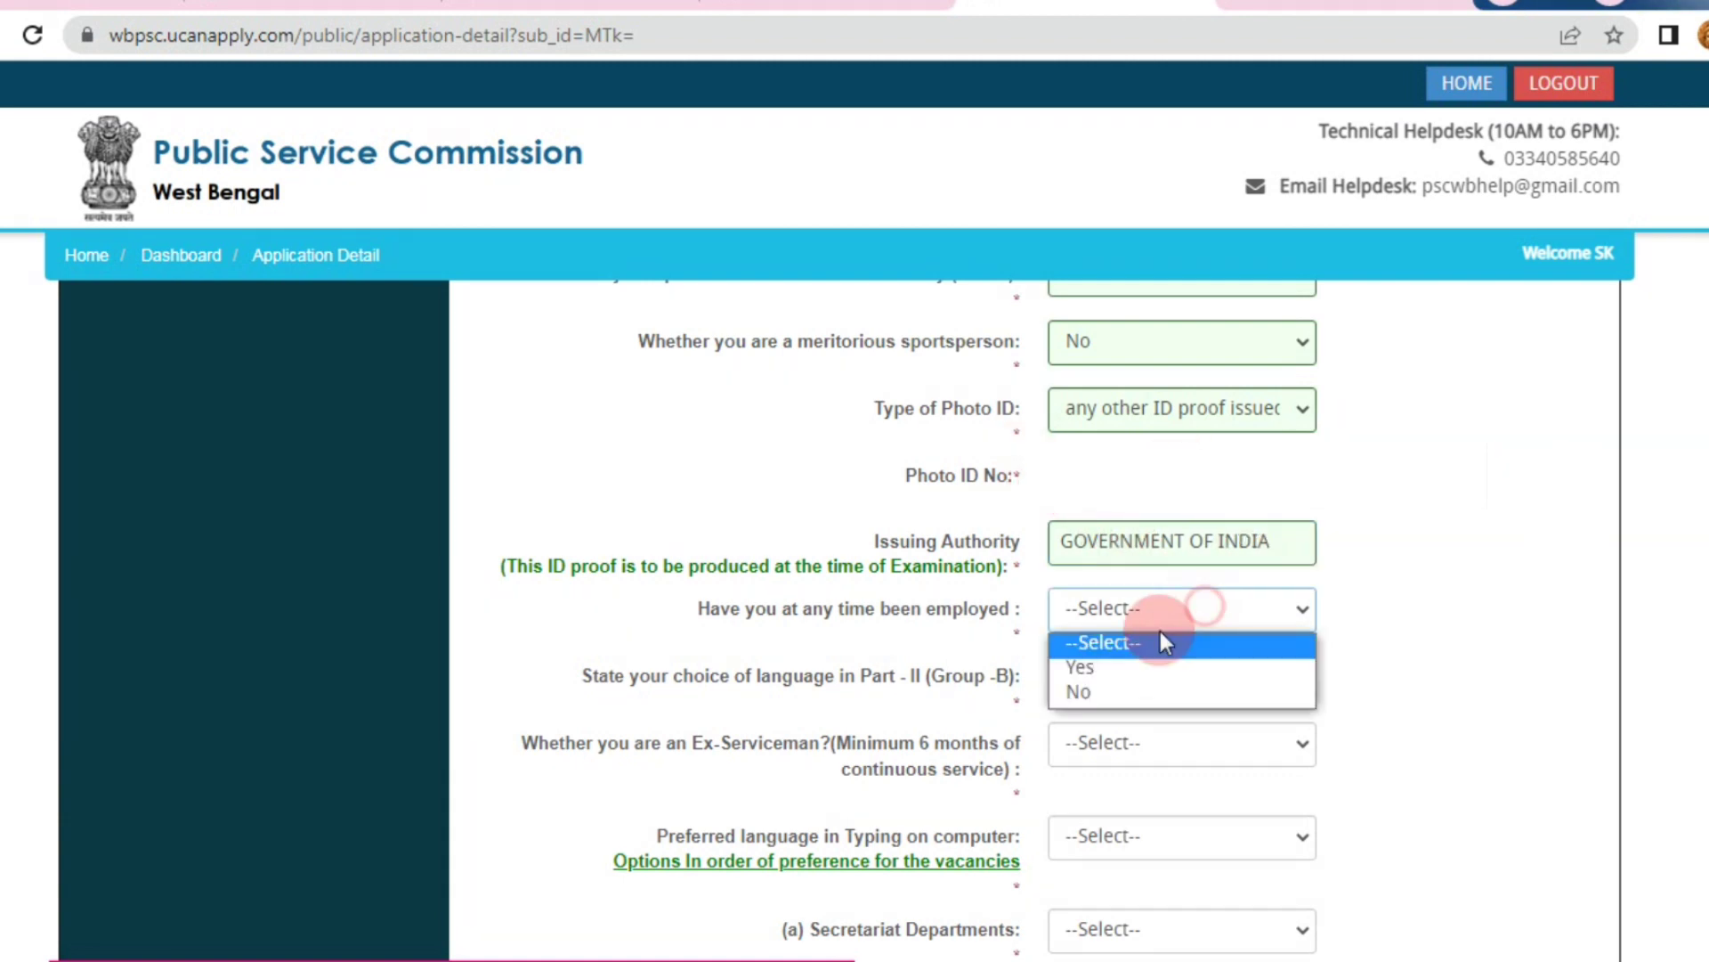
pyautogui.click(1110, 689)
pyautogui.click(1109, 687)
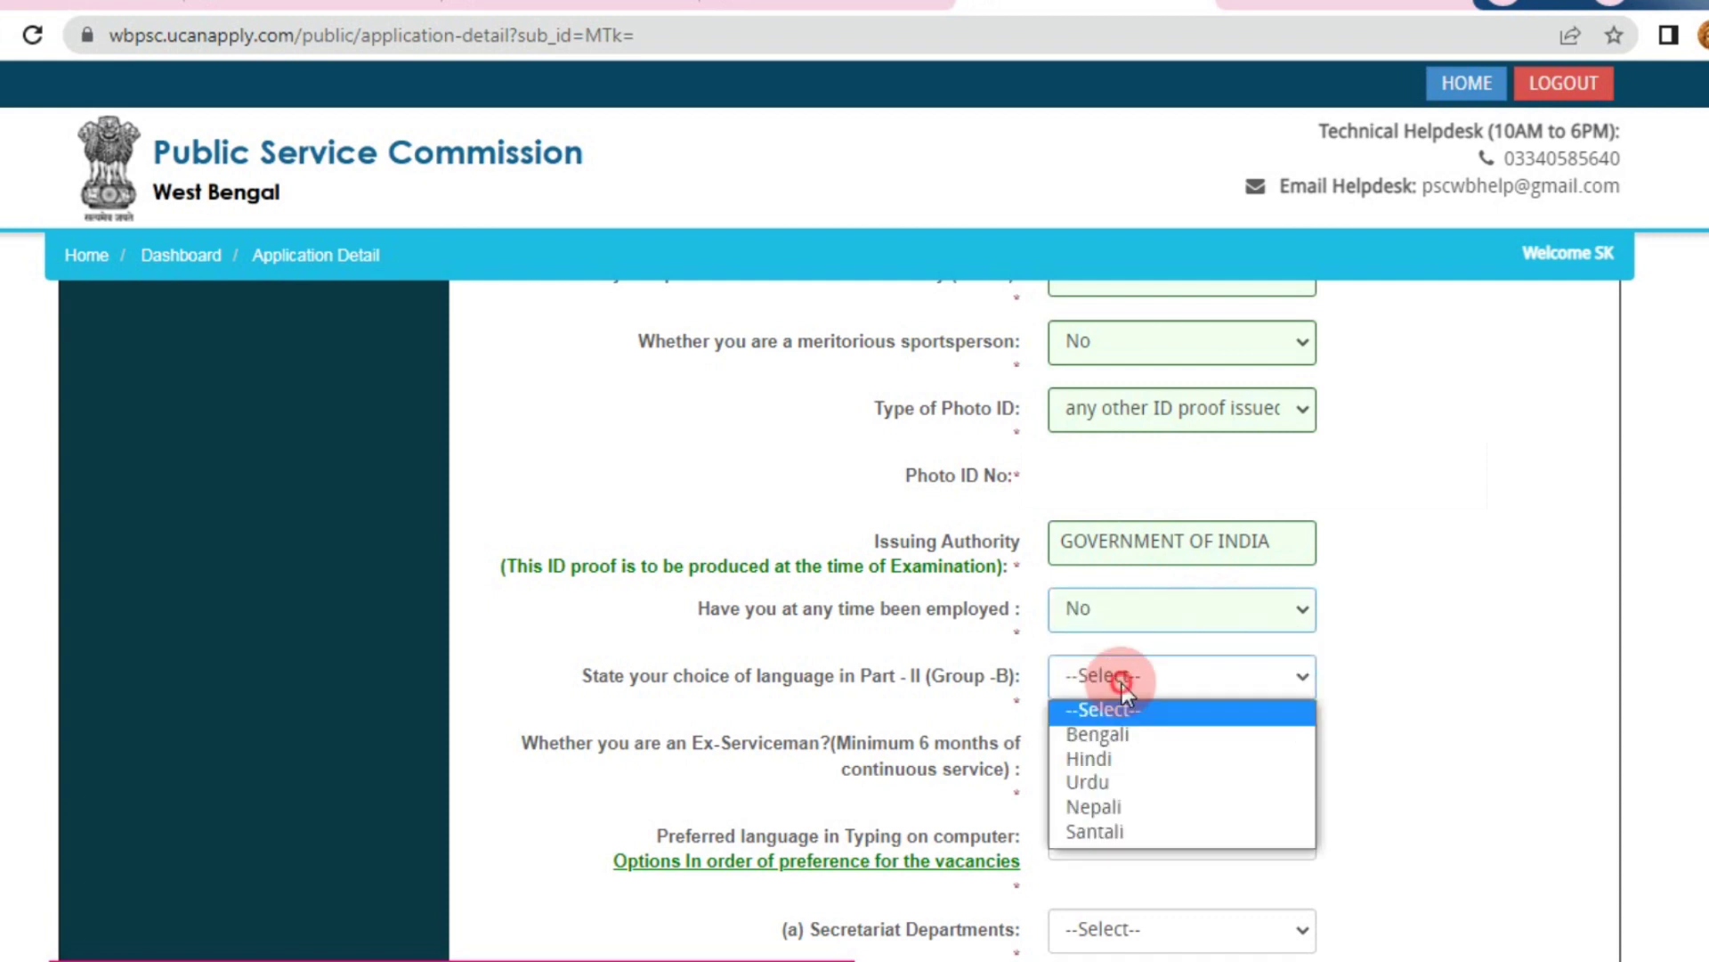
pyautogui.click(1112, 734)
# Set the Ex-Serviceman status to No and the preferred language for typing on computer to English
pyautogui.click(1101, 753)
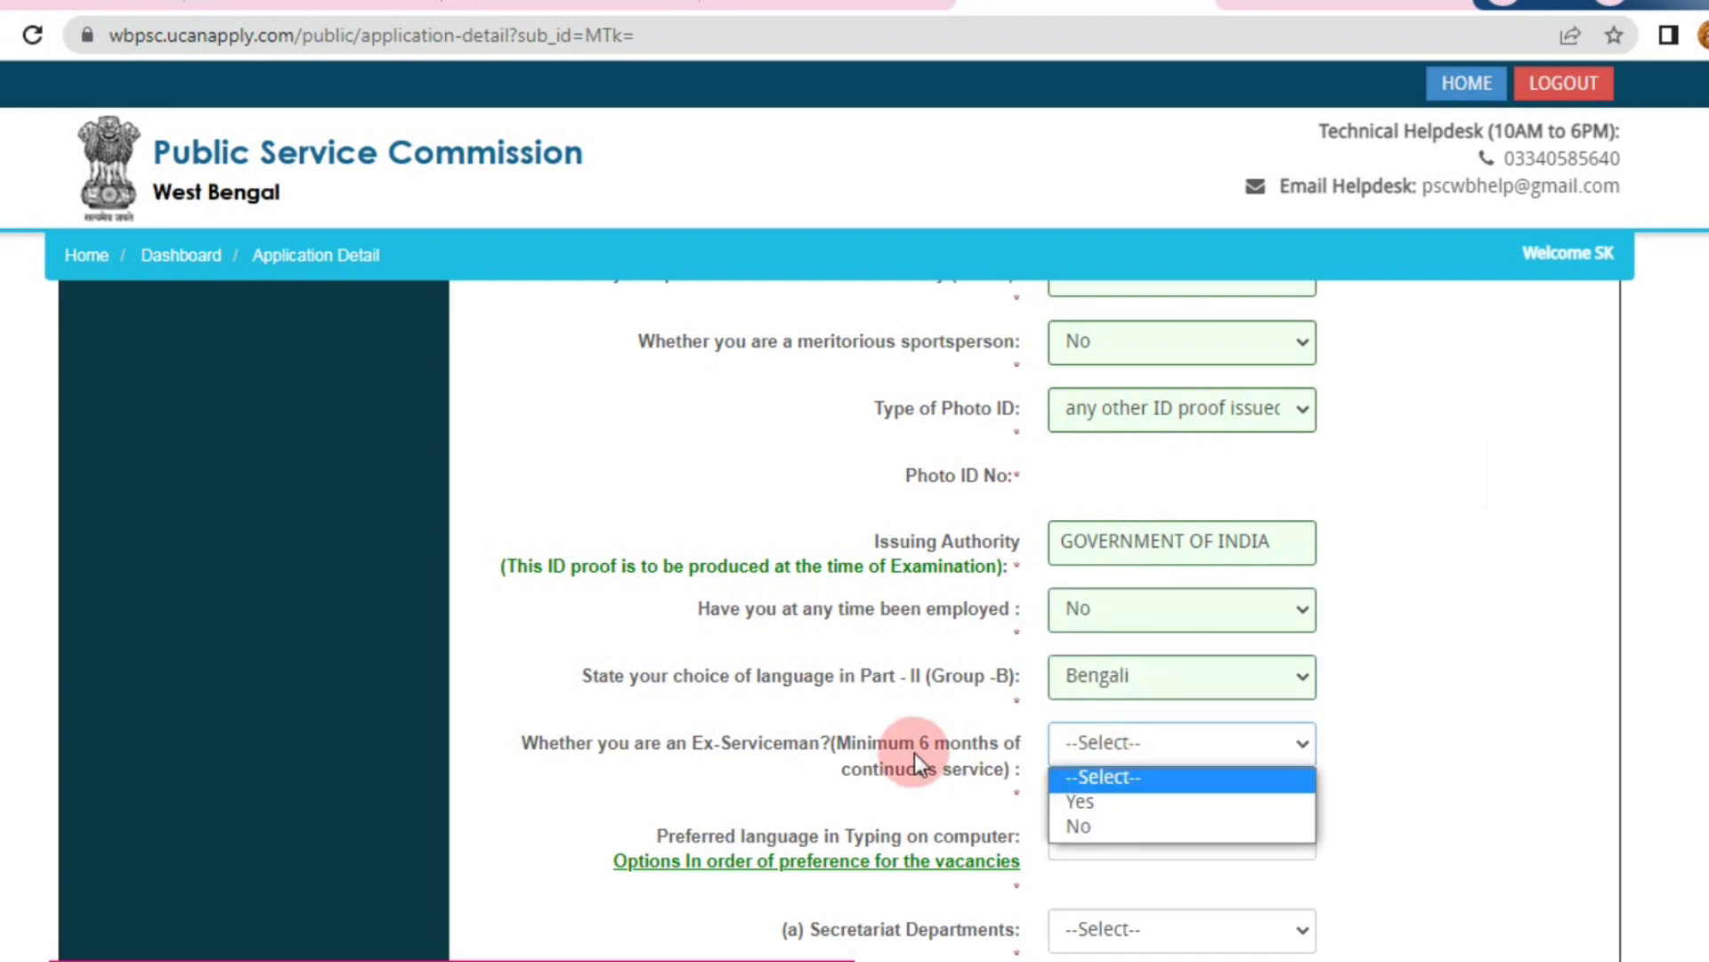
pyautogui.click(1104, 824)
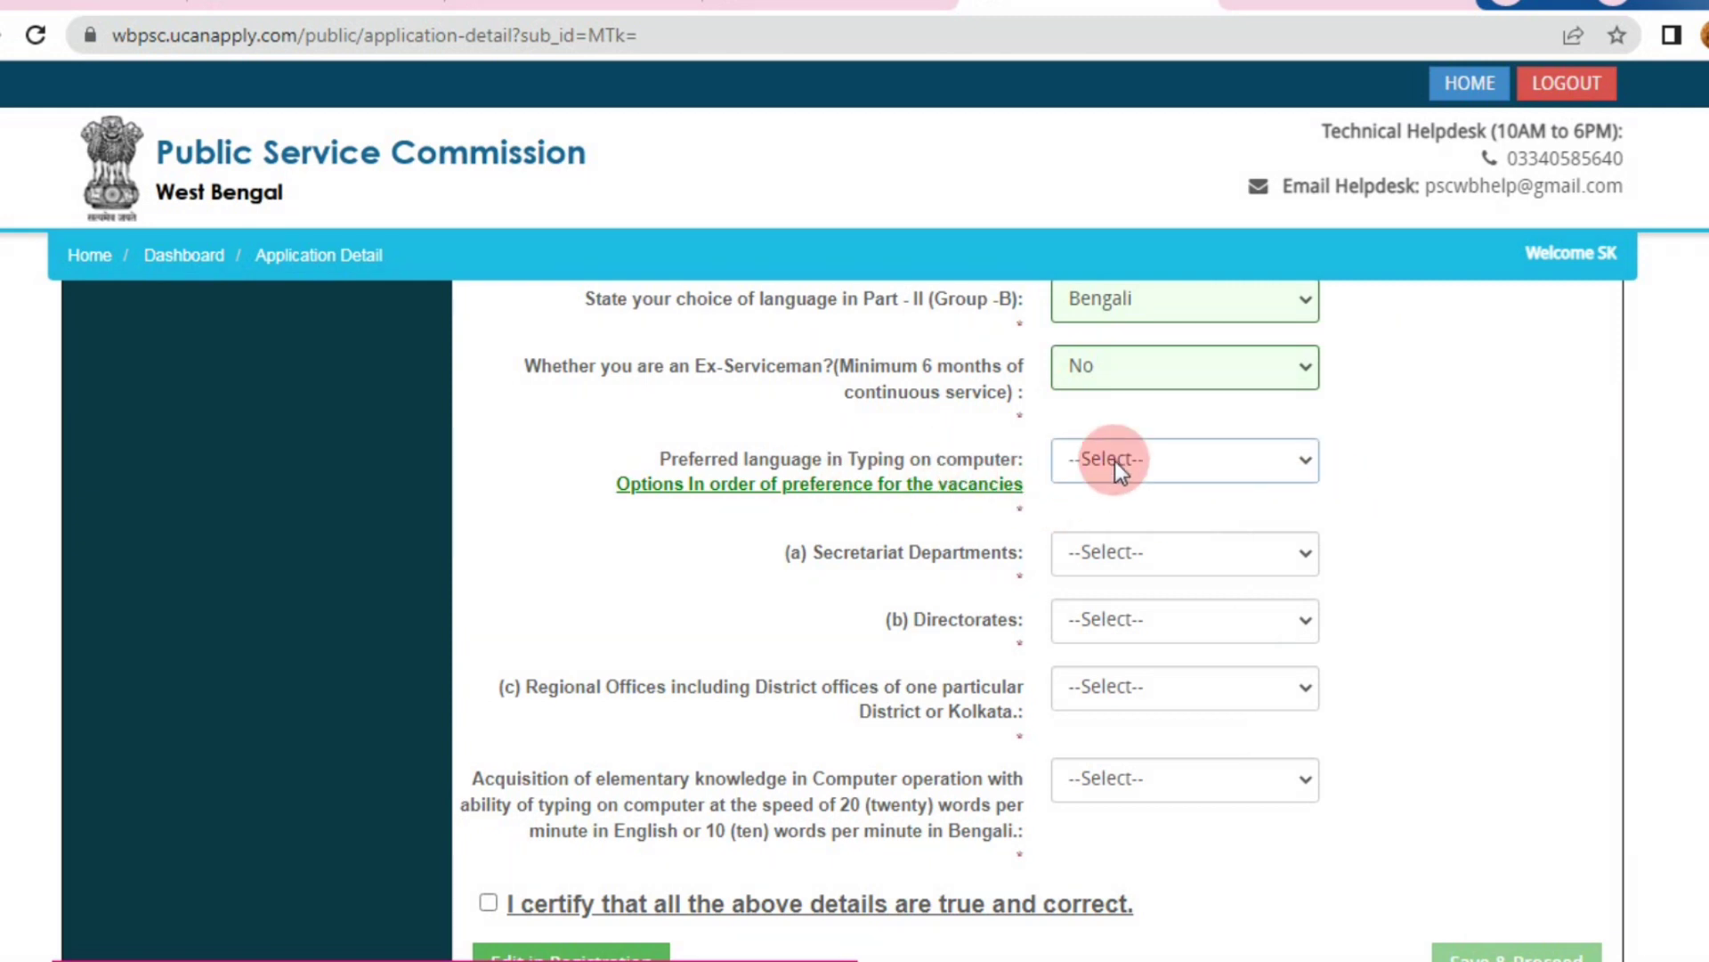
pyautogui.click(1116, 463)
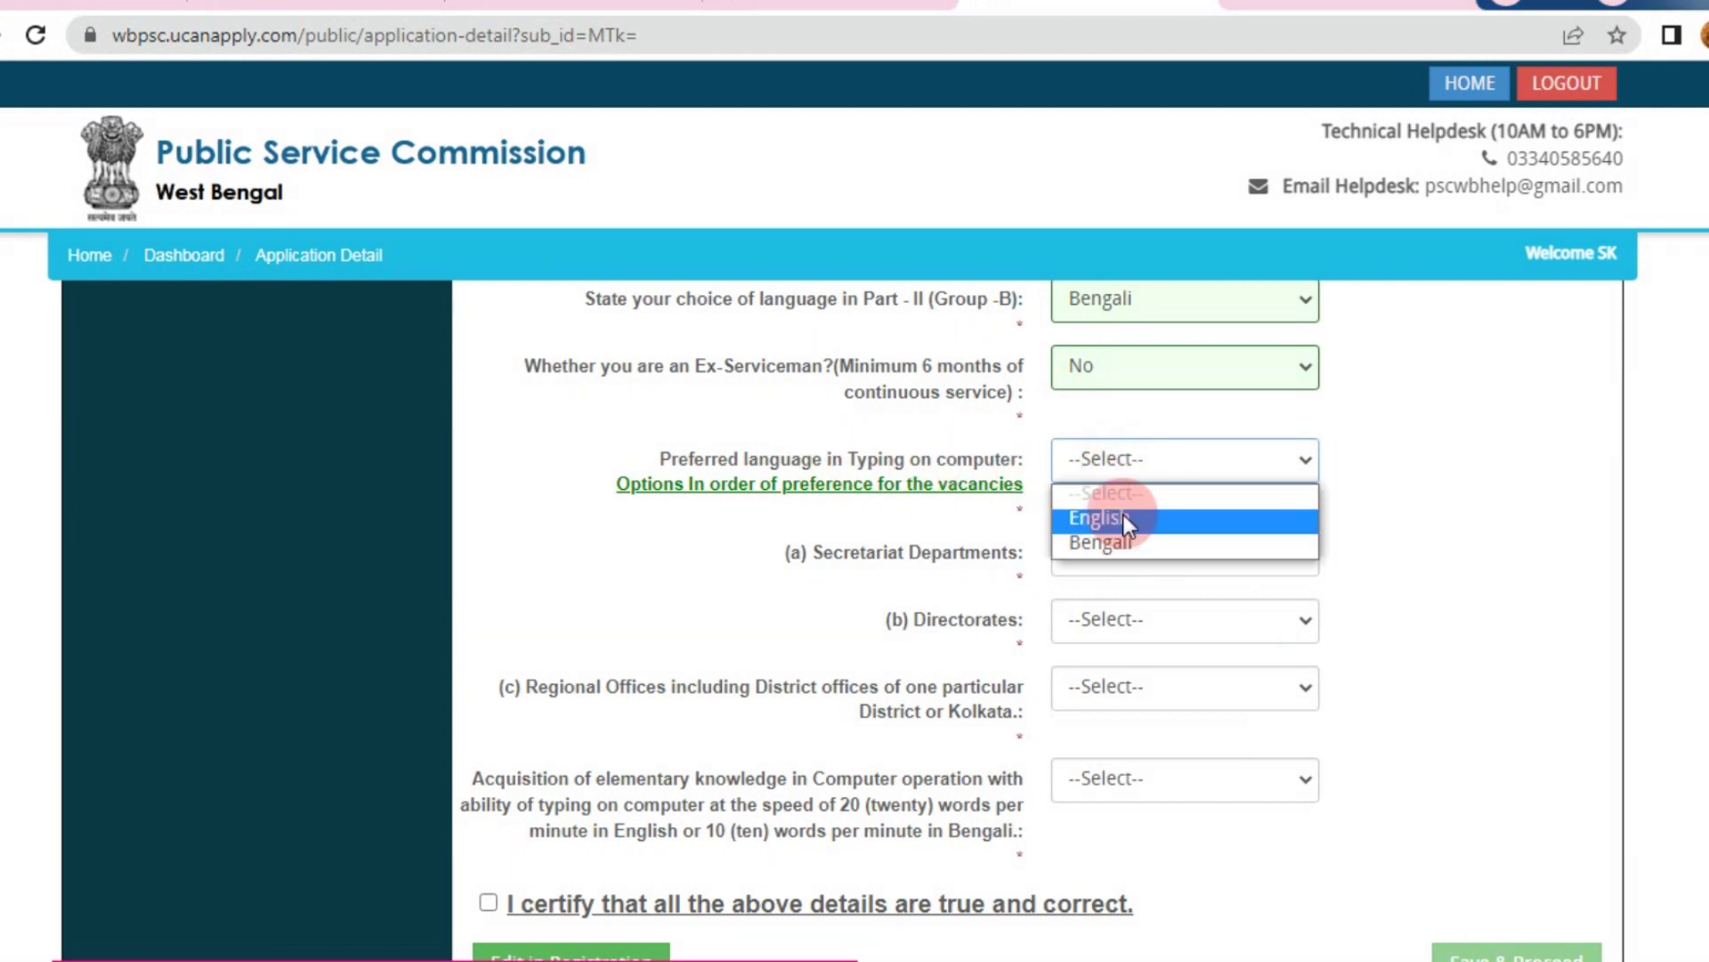
pyautogui.click(1123, 516)
# Rank the vacancies with Secretariat Departments as 1st Preference, Directorates as 2nd Preference and Regional Offices as 3rd Preference
pyautogui.click(1135, 557)
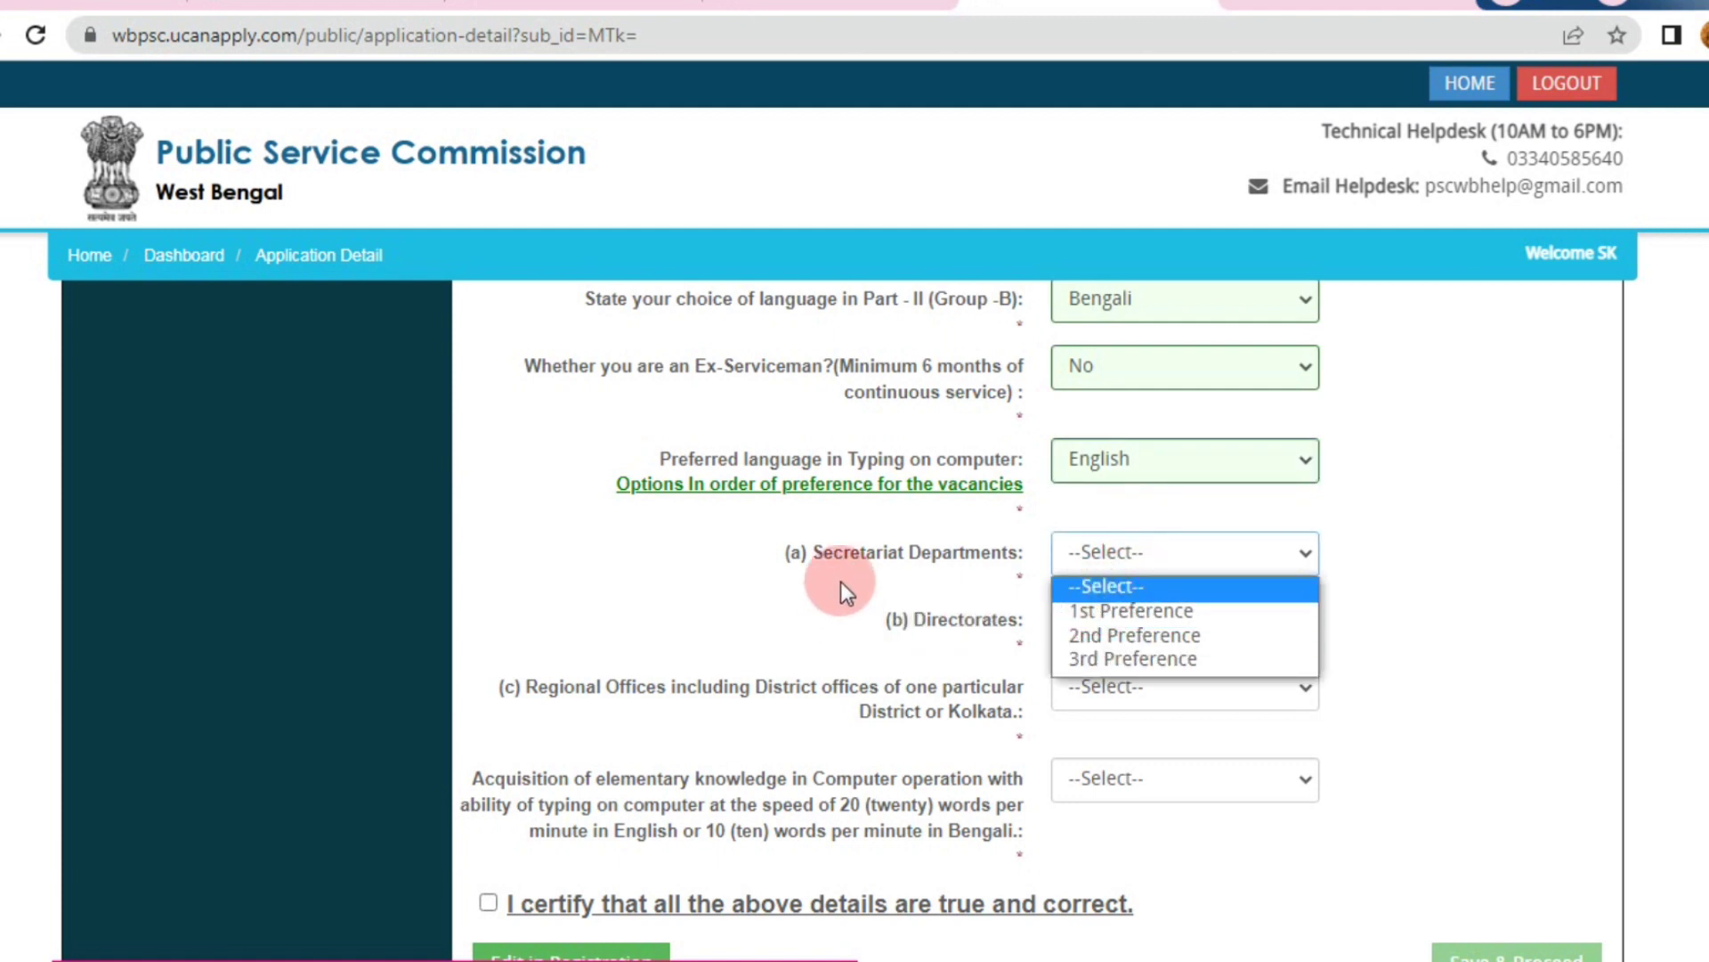
pyautogui.click(955, 640)
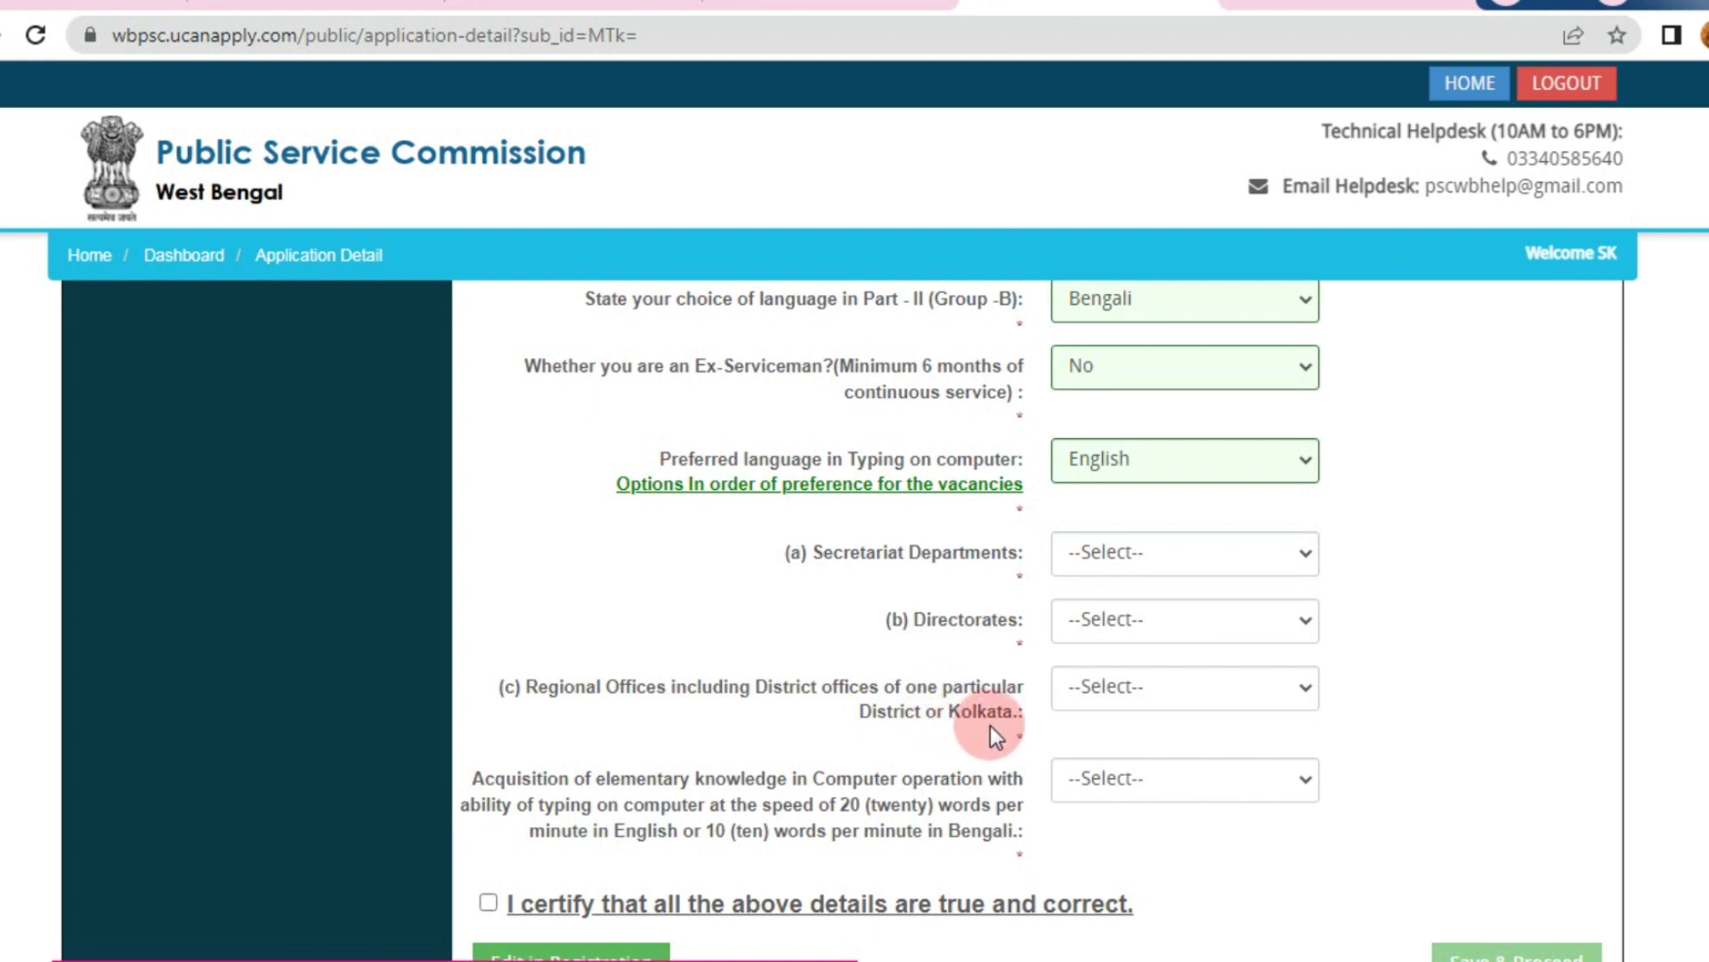
pyautogui.click(1084, 707)
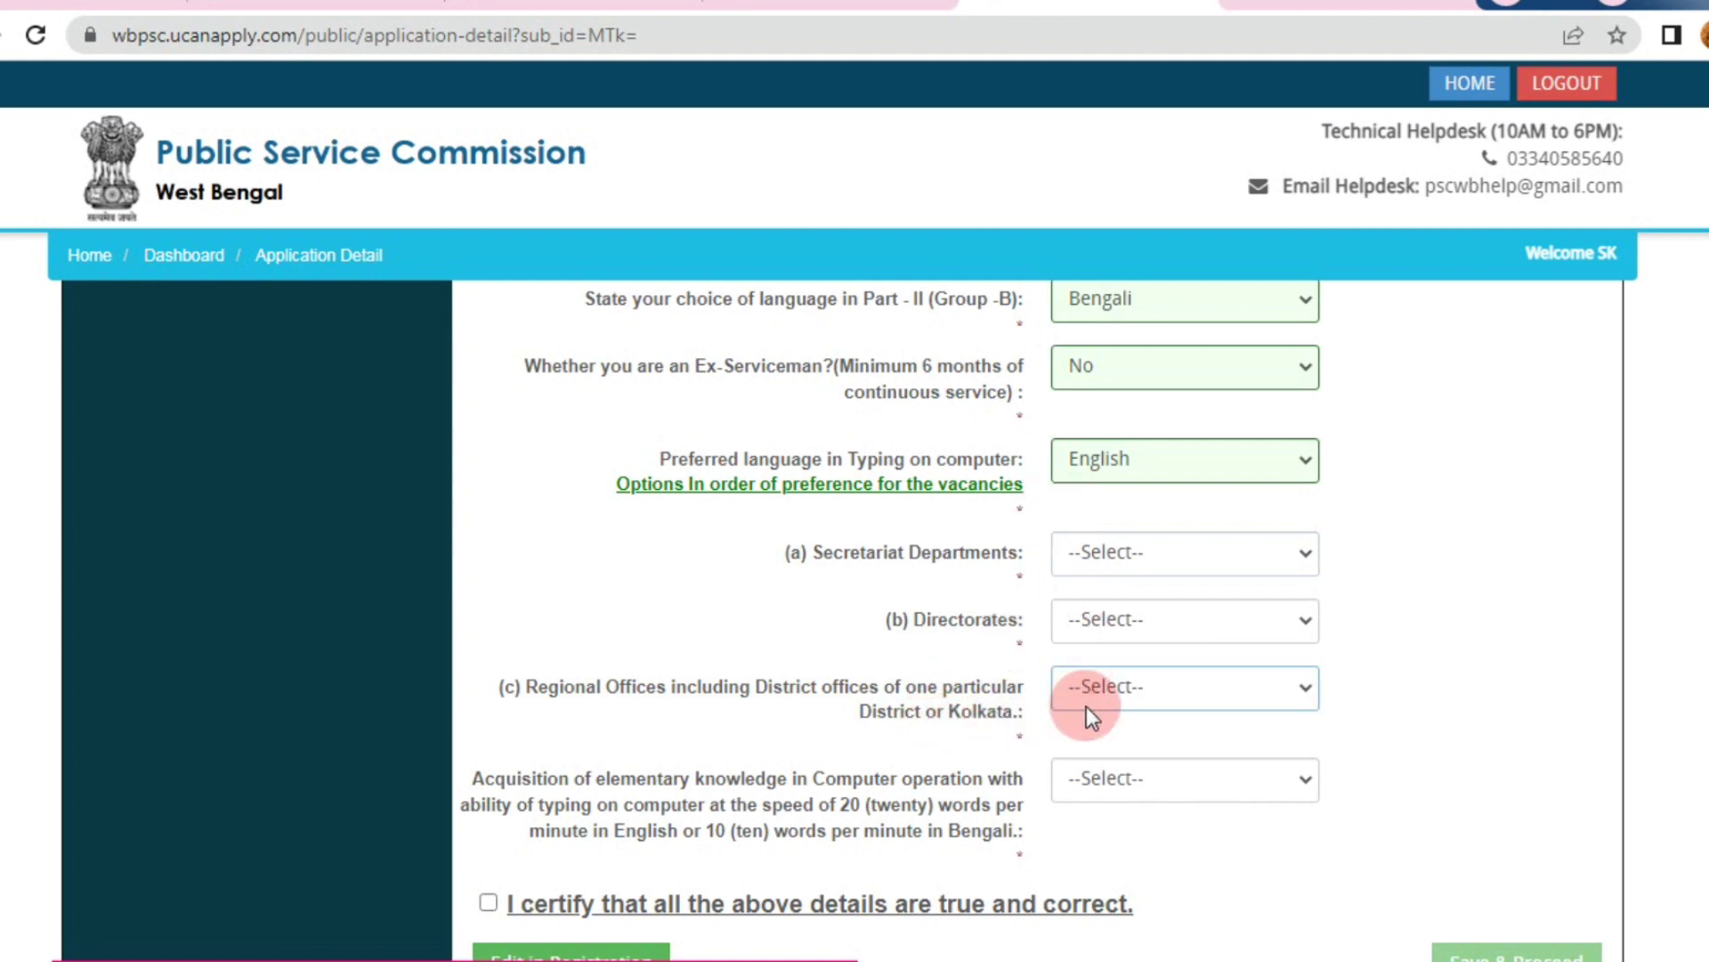
pyautogui.click(1123, 566)
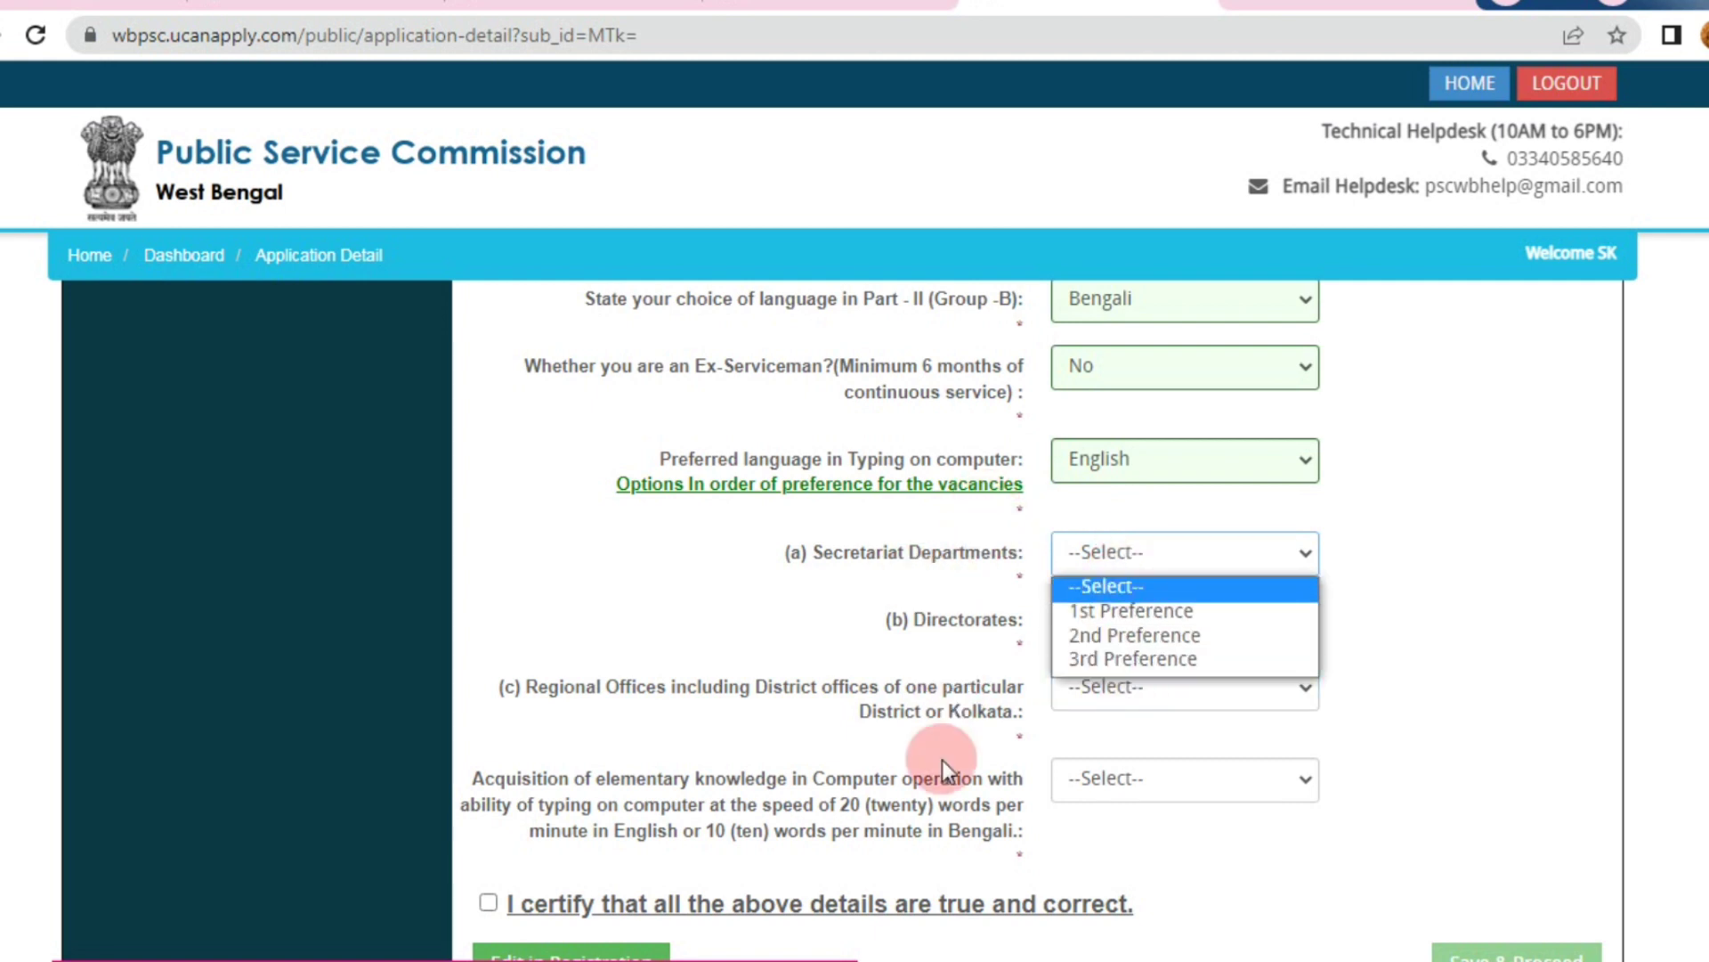
pyautogui.click(1136, 612)
pyautogui.click(1140, 627)
pyautogui.click(1125, 702)
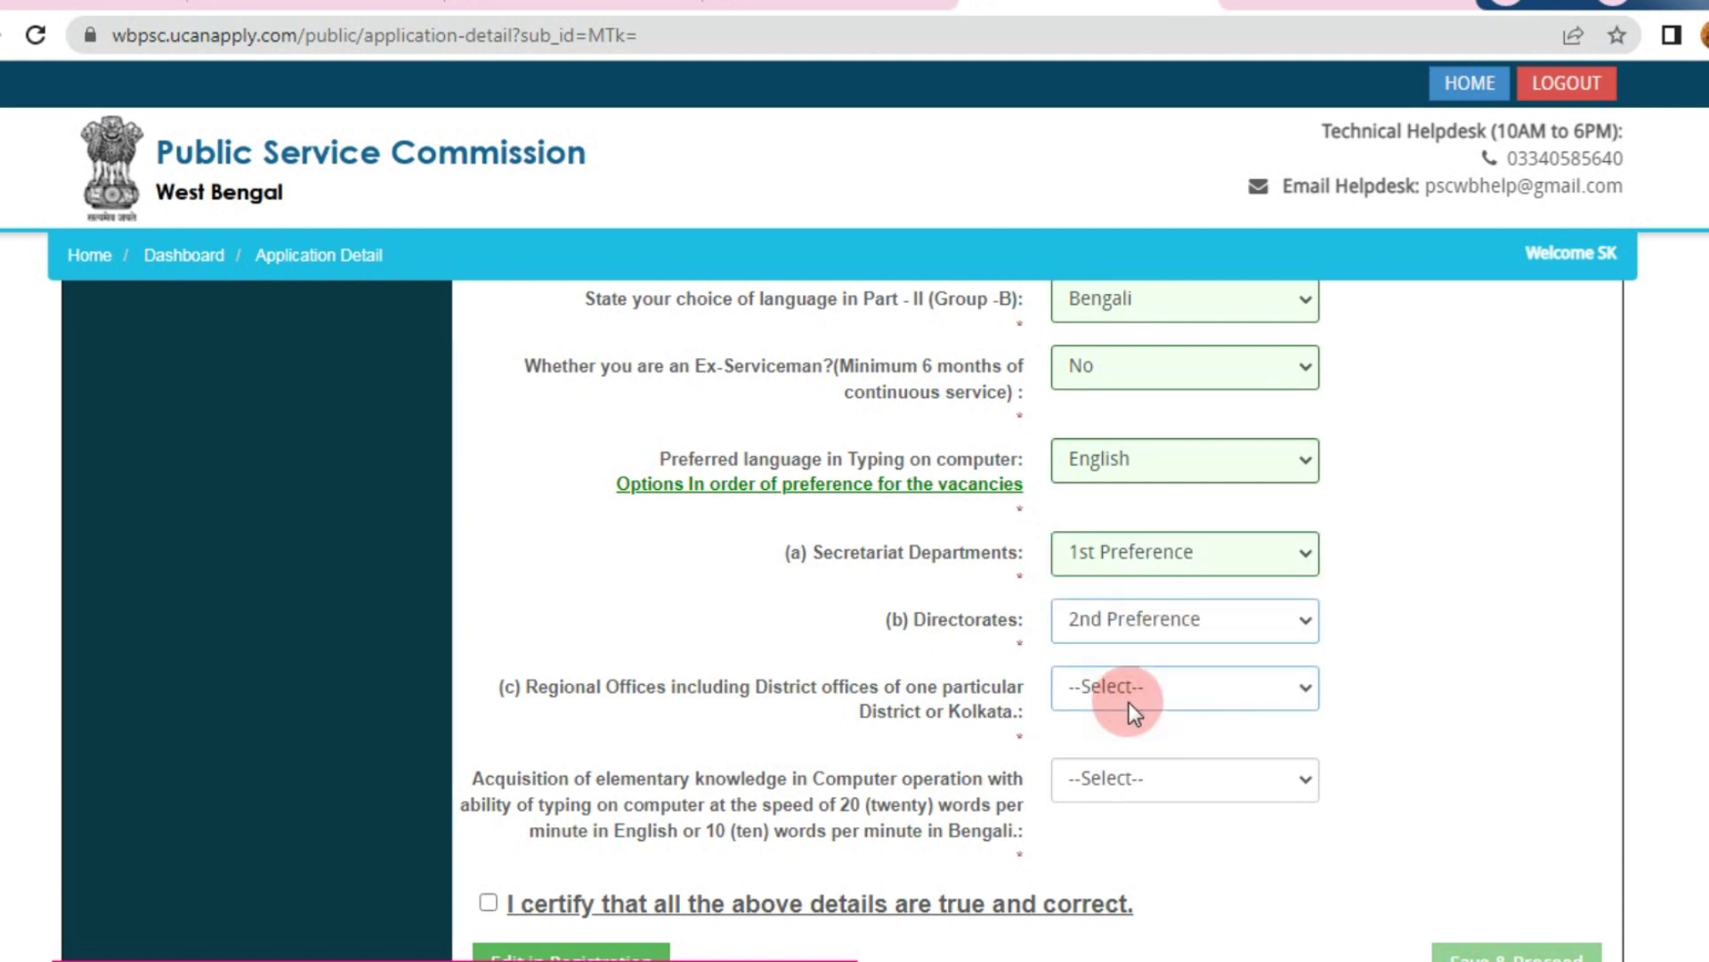
pyautogui.click(1129, 700)
pyautogui.click(1114, 792)
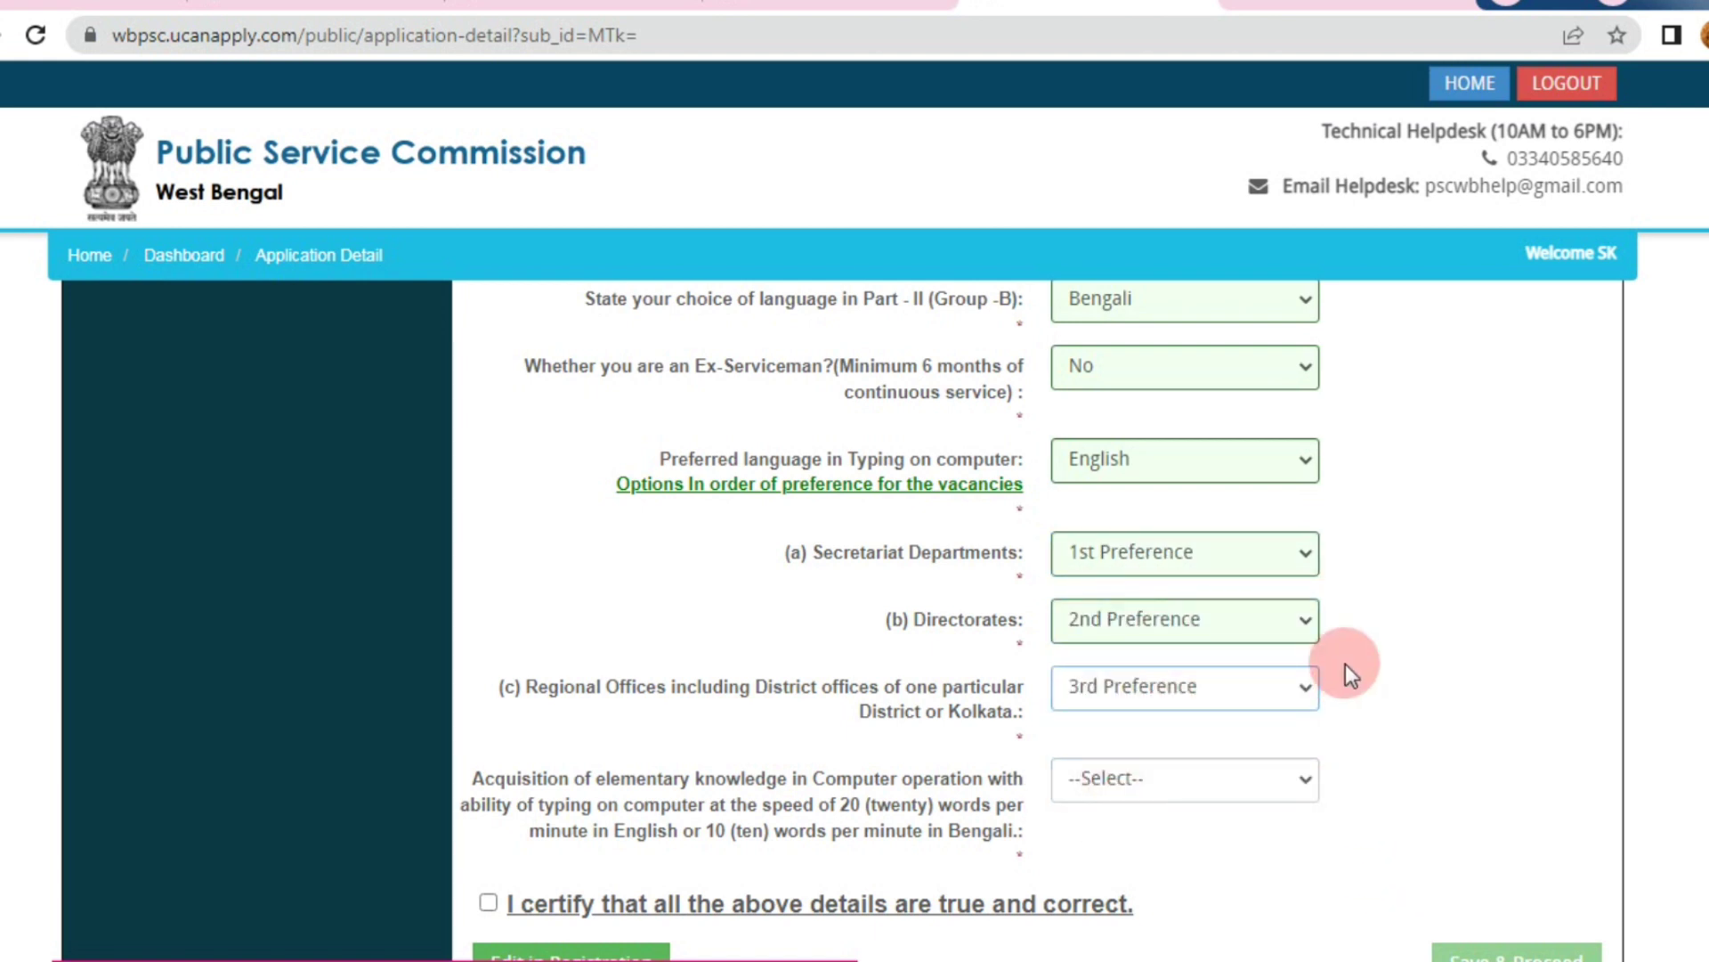
# Answer Yes for elementary computer operation and typing knowledge, and certify that all the above details are true and correct
pyautogui.scroll(-2, 723, 799)
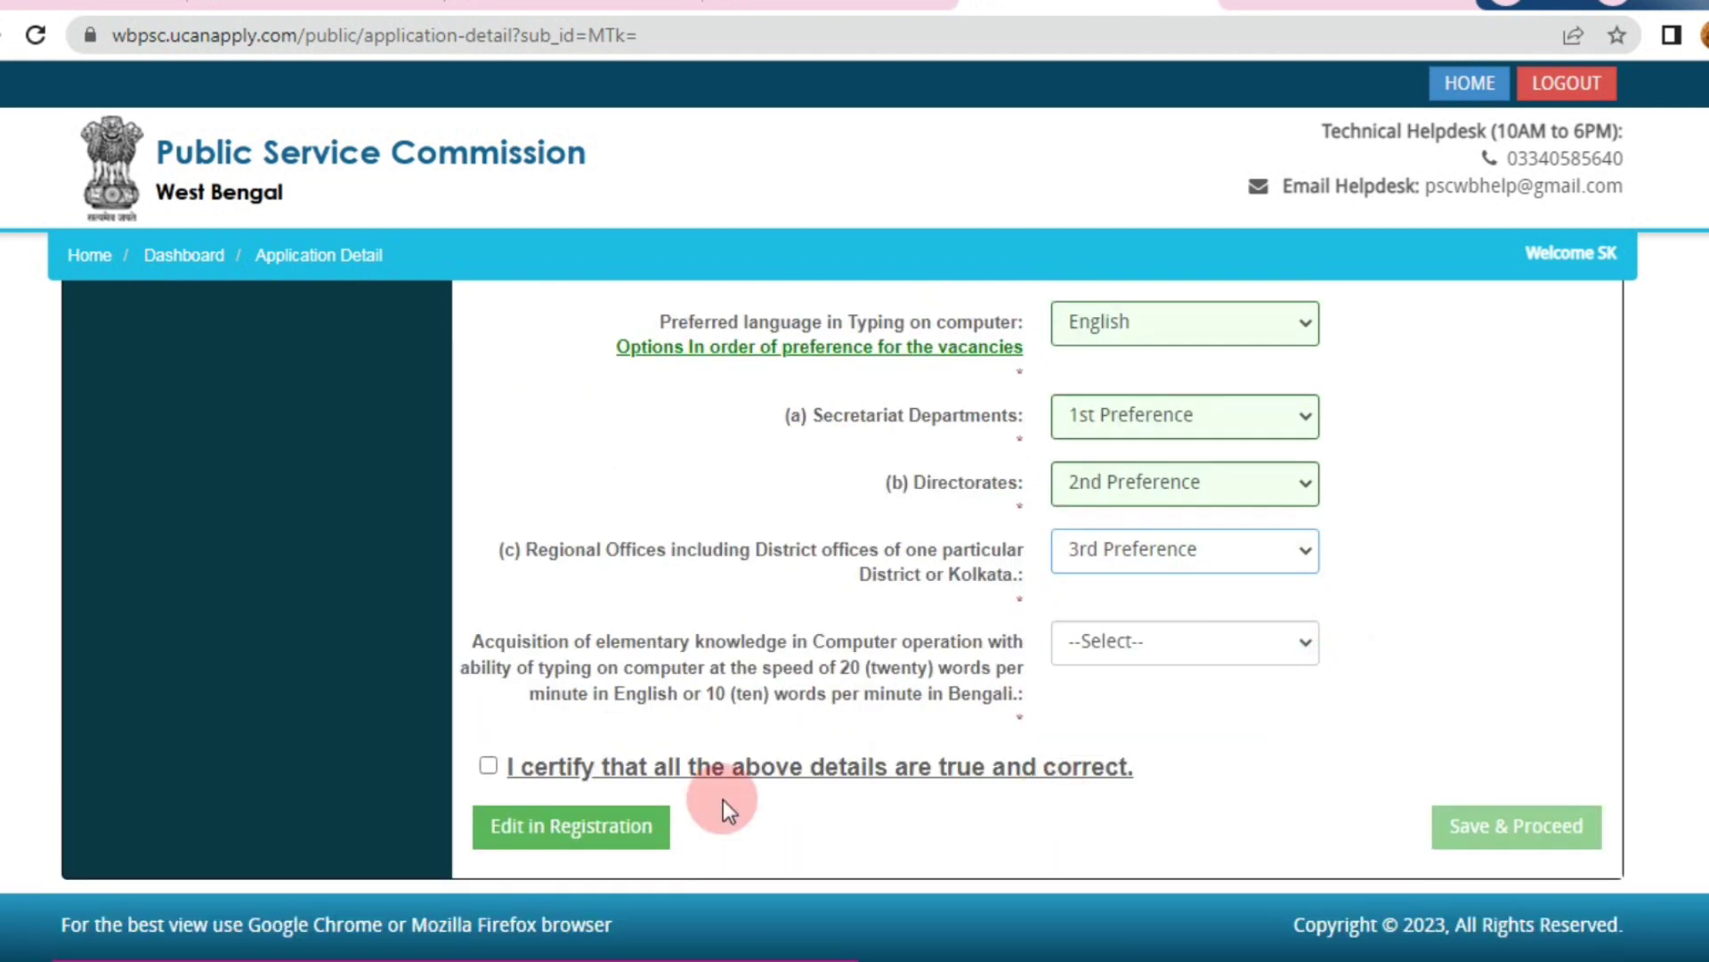
pyautogui.click(1145, 653)
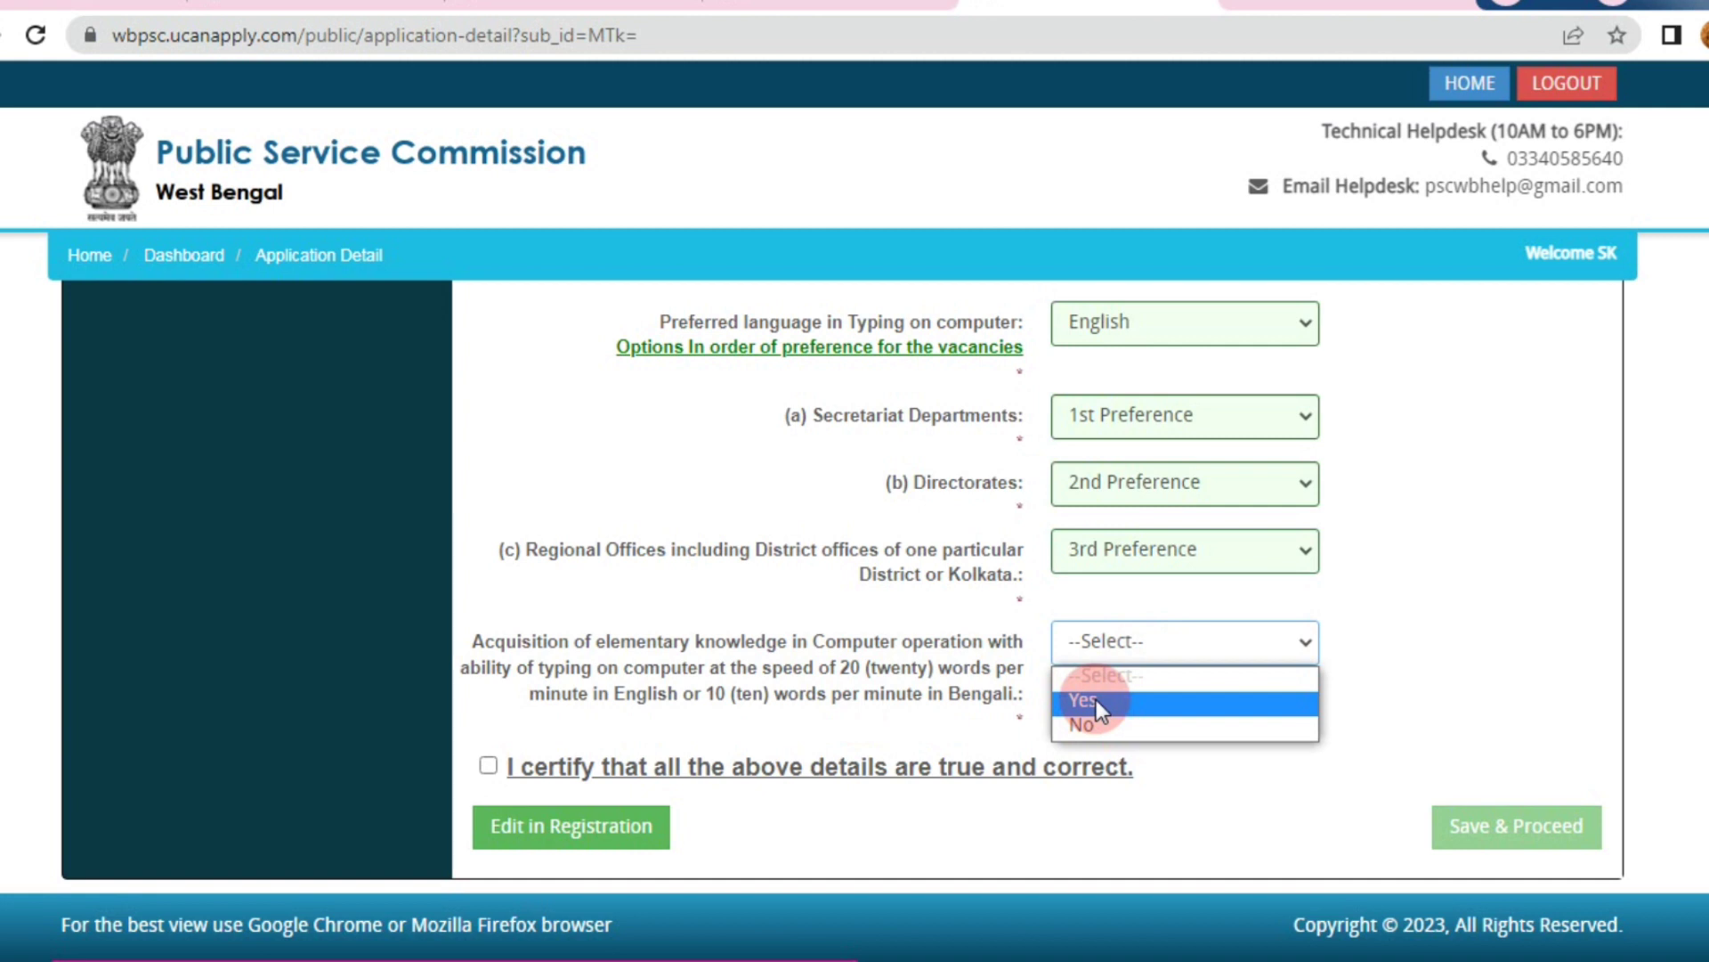
pyautogui.click(1096, 700)
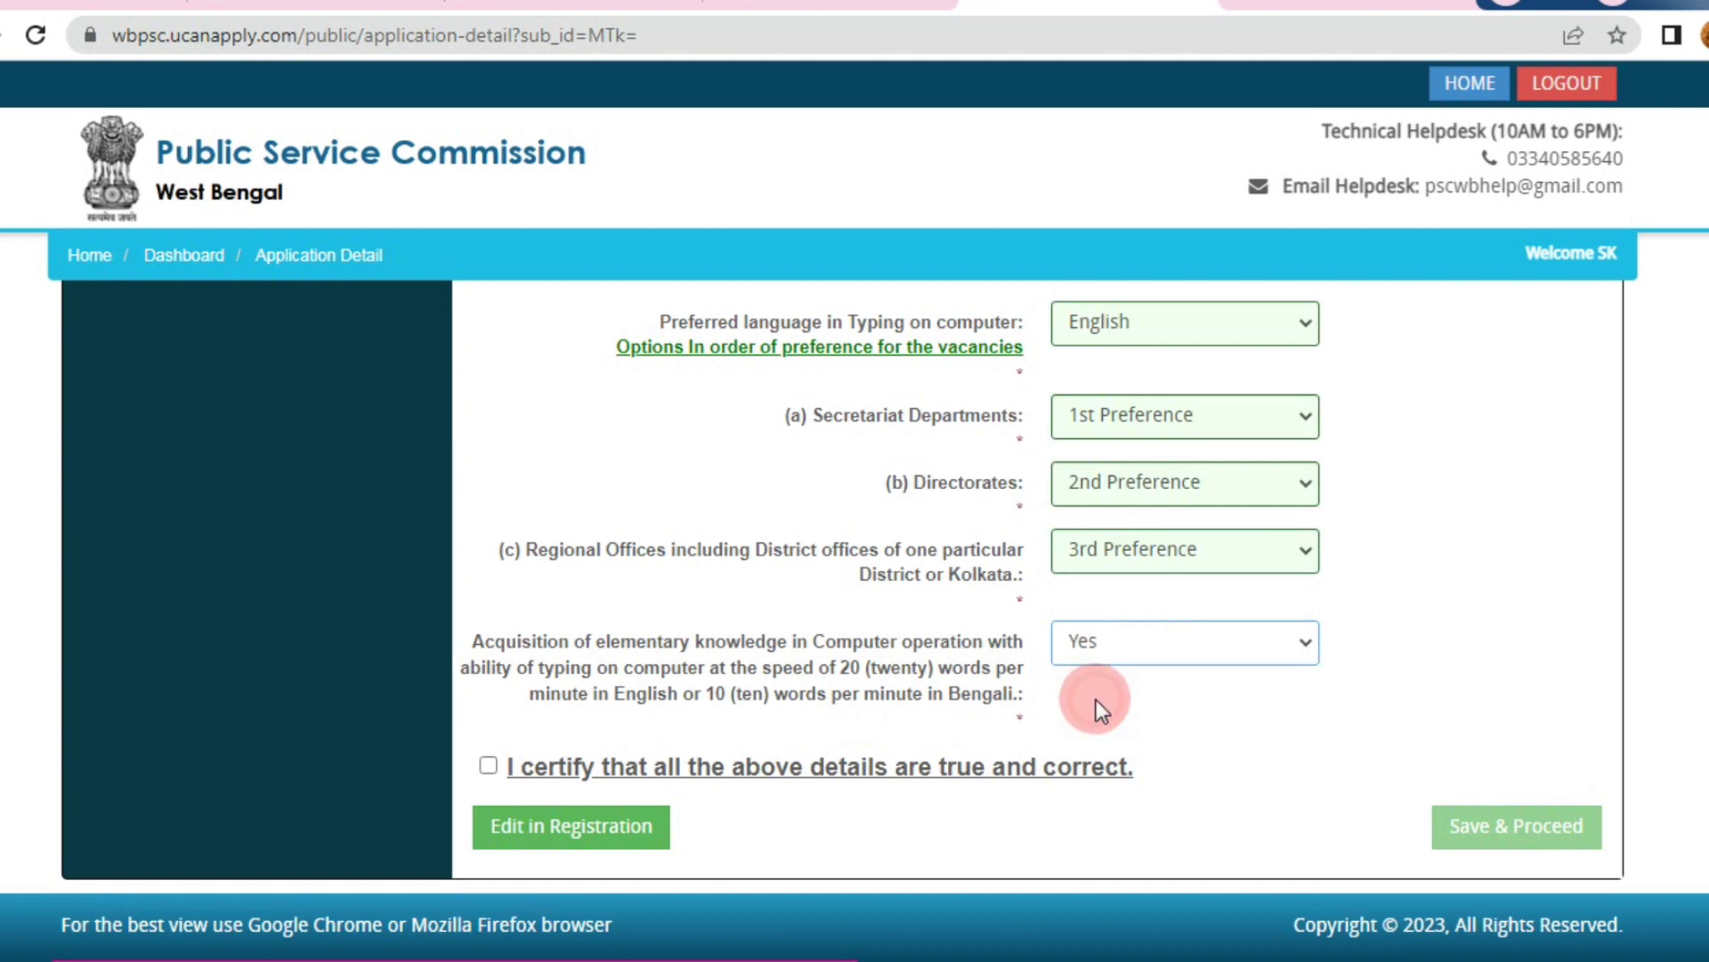
pyautogui.click(488, 764)
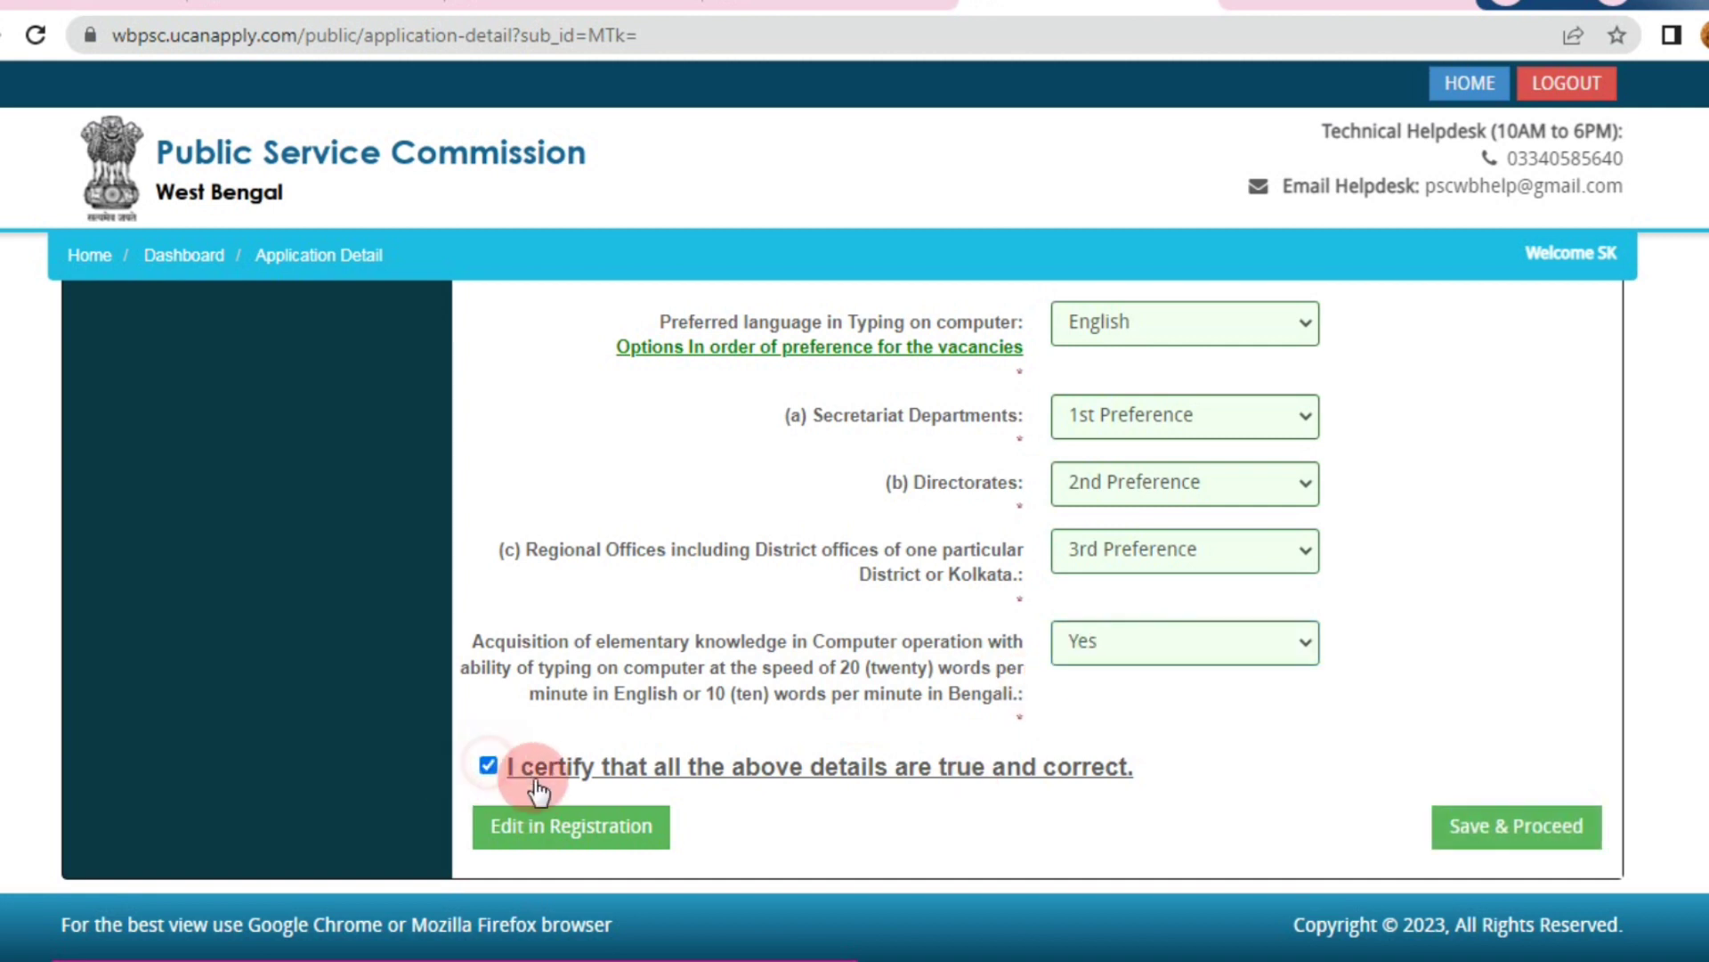
# Save the applicant details and continue past the communication details to the educational details
pyautogui.click(1471, 850)
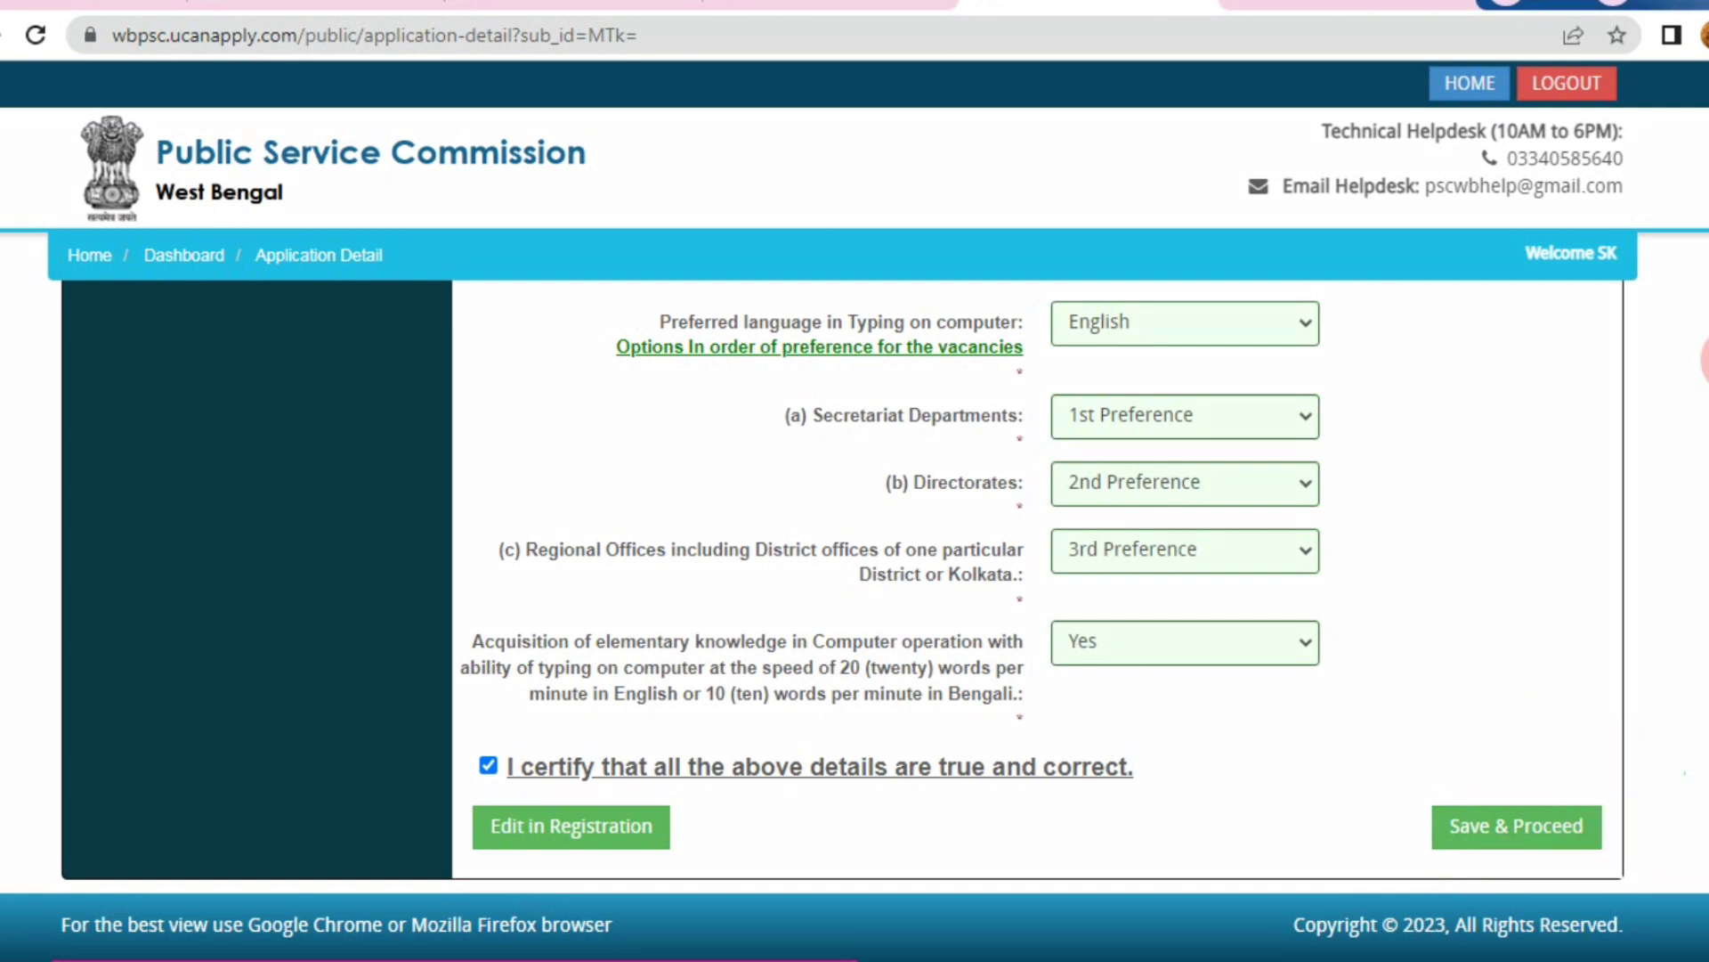
pyautogui.click(1560, 819)
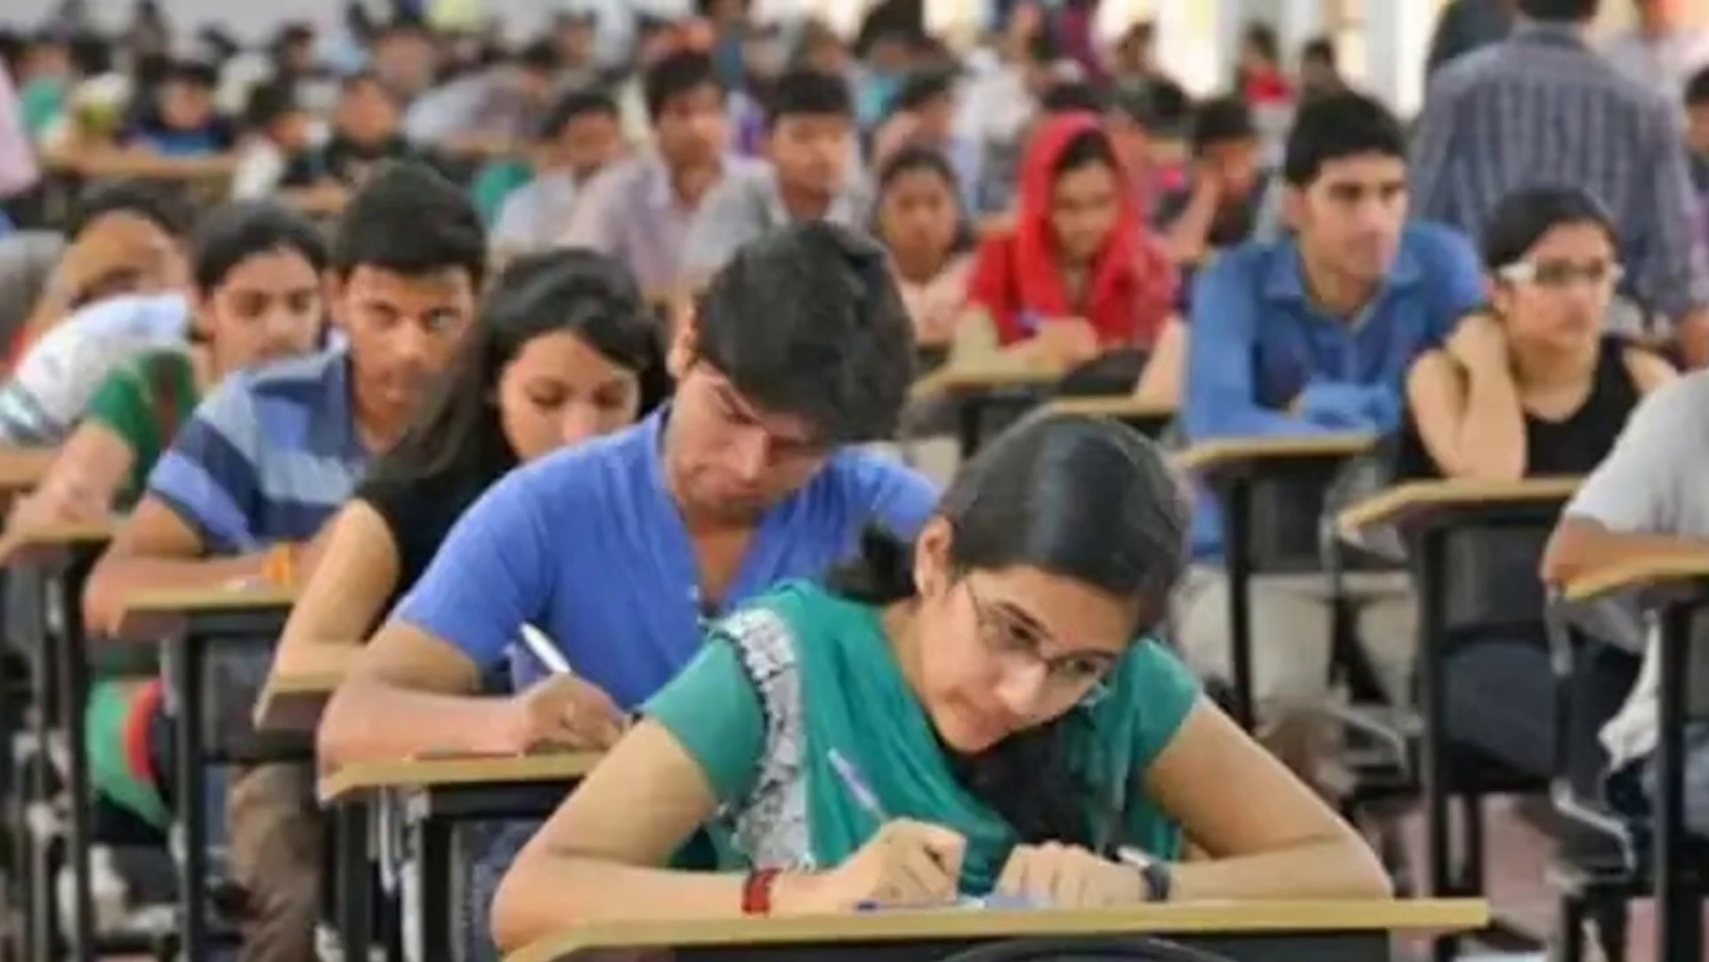
pyautogui.click(1496, 730)
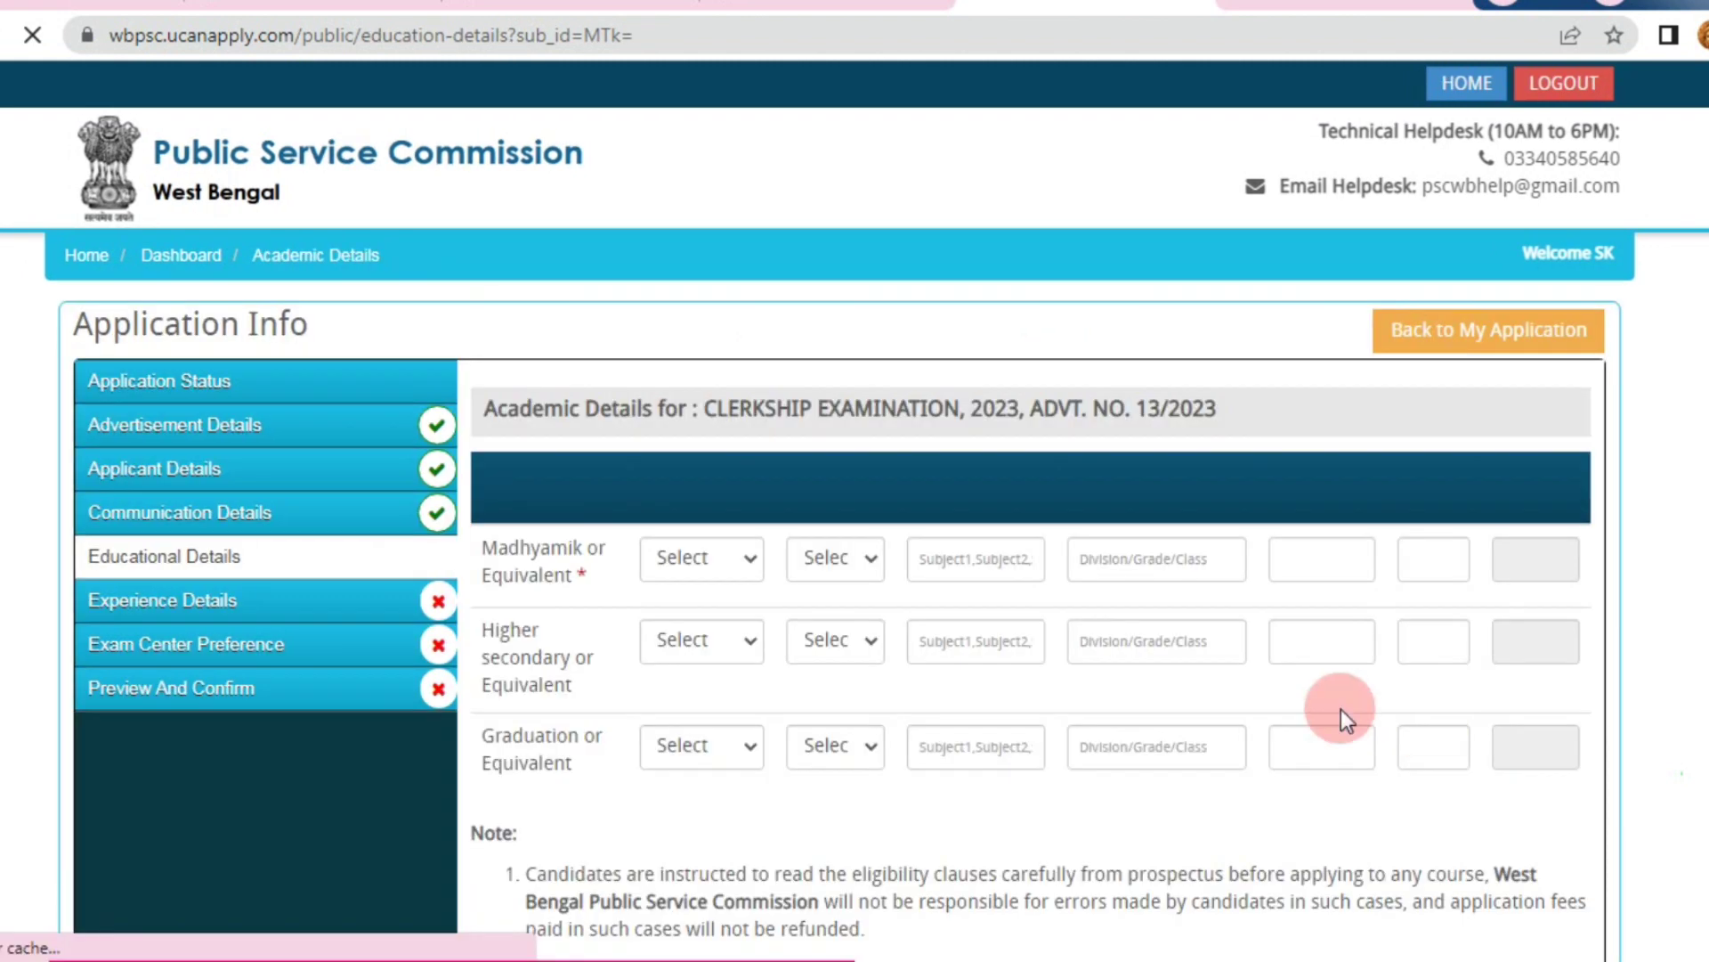
# For Madhyamik or Equivalent, choose West Bengal Board of Secondary Education and 2002 as the year of passing
pyautogui.click(700, 579)
pyautogui.scroll(-5, 708, 445)
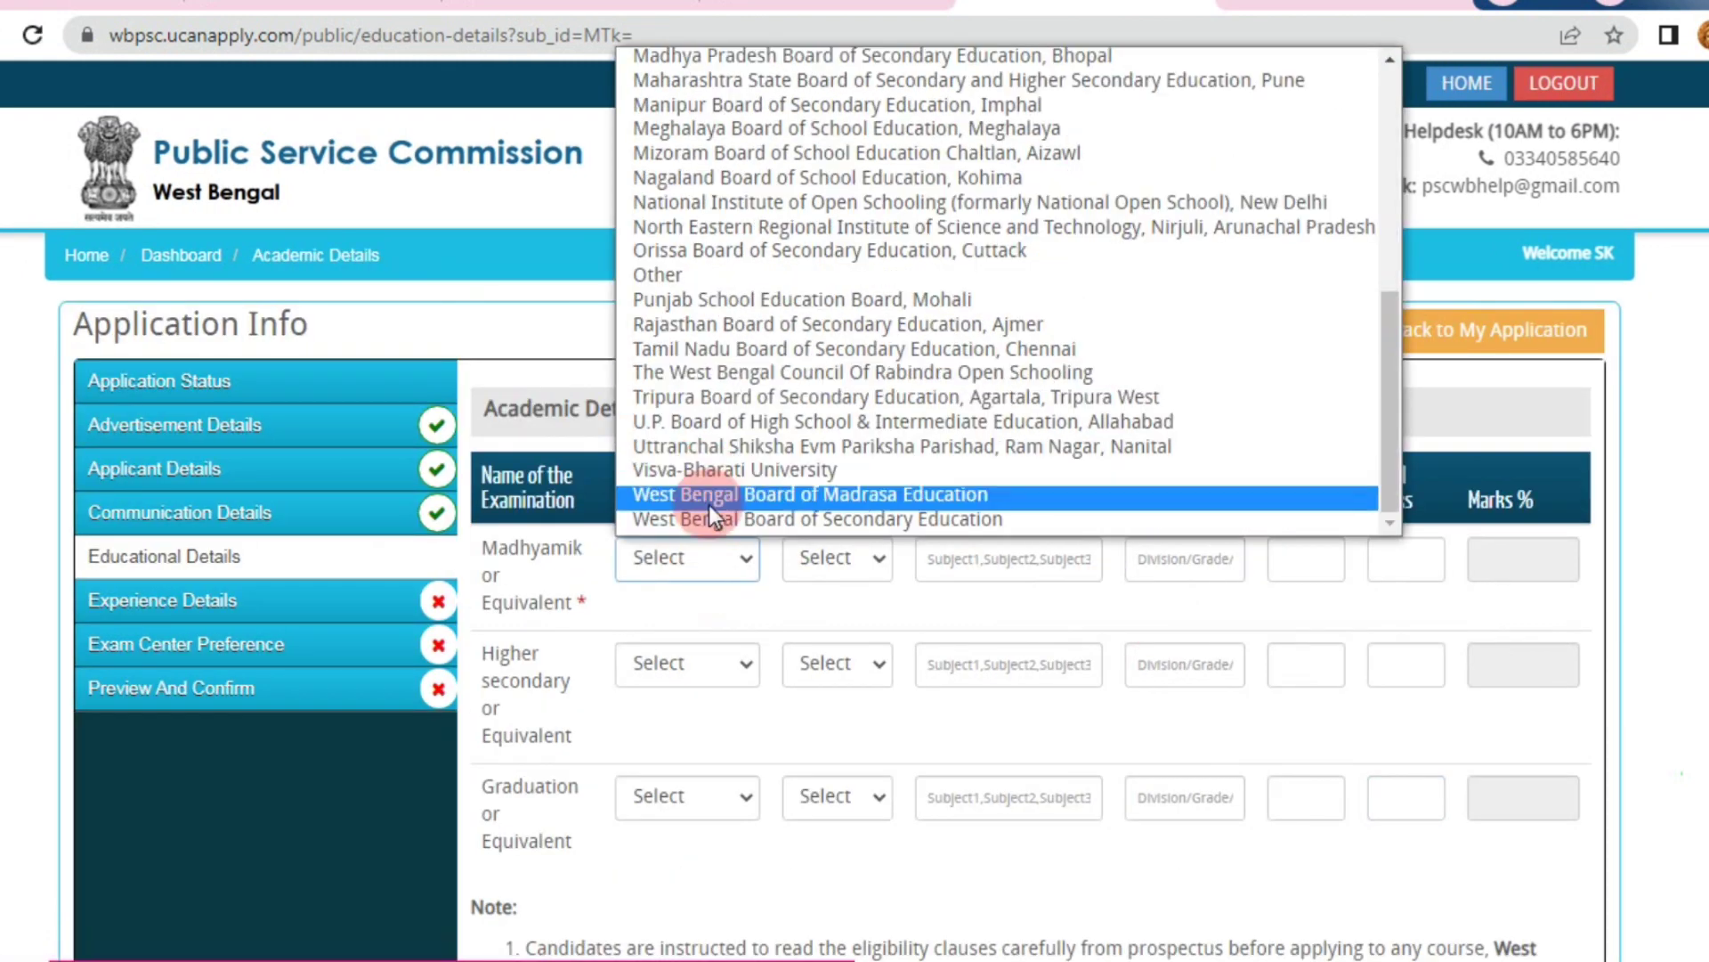
pyautogui.click(746, 515)
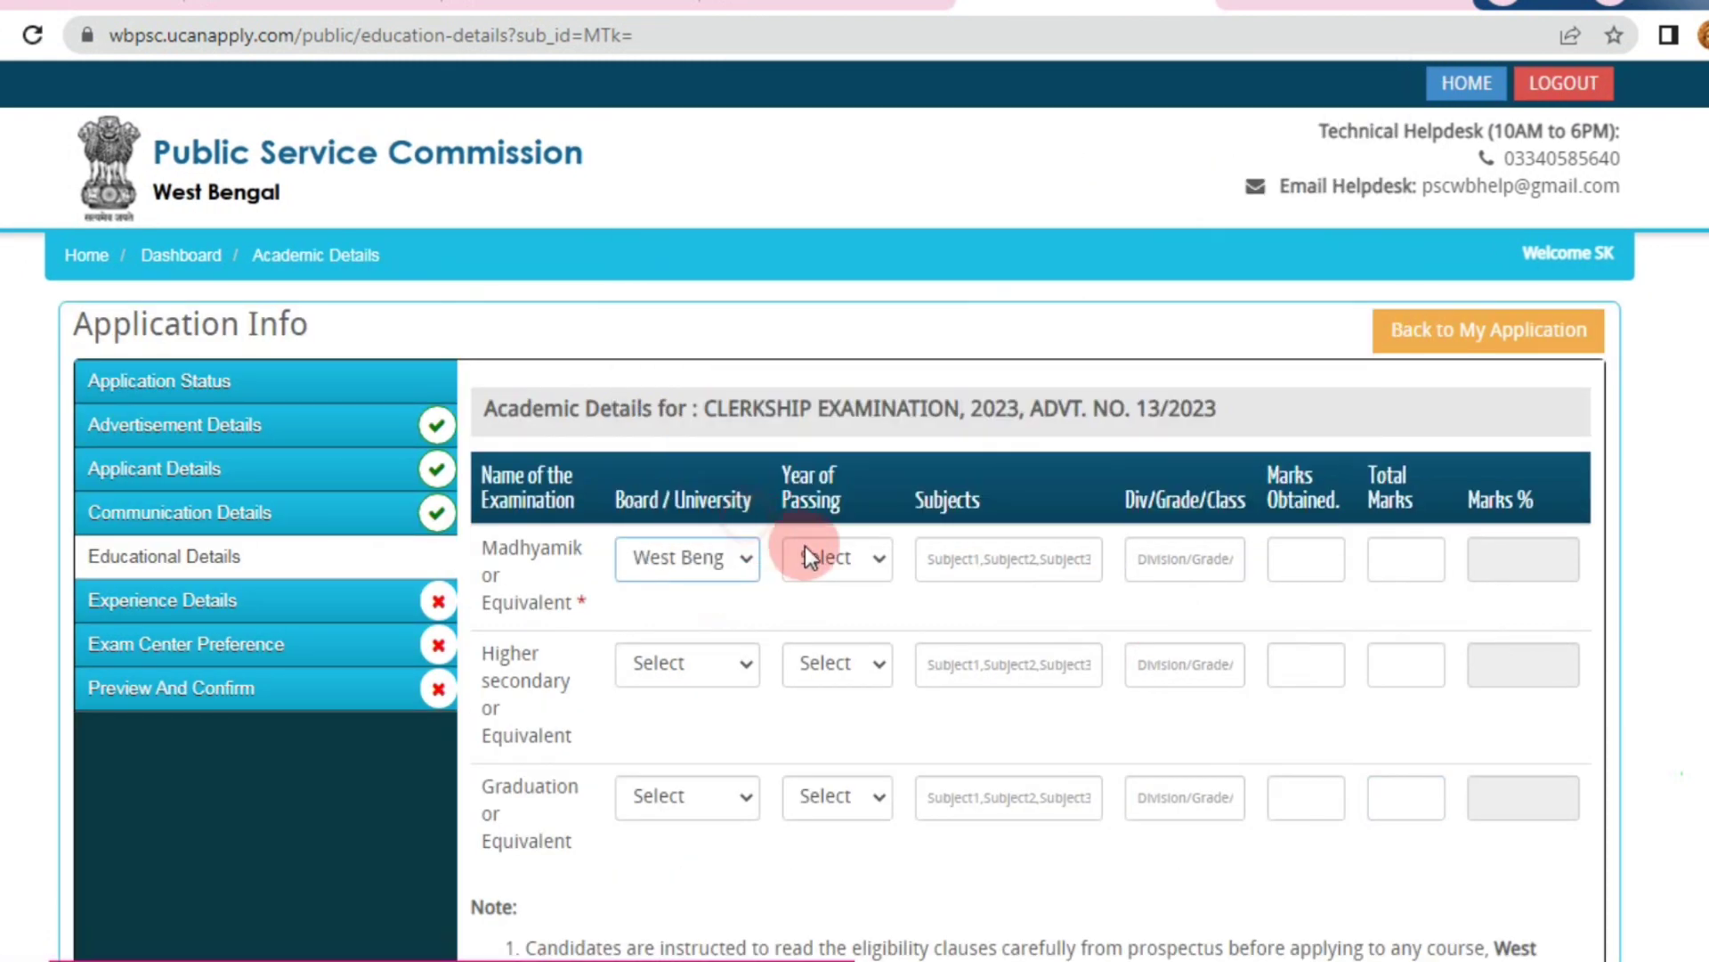
pyautogui.click(821, 550)
pyautogui.scroll(-7, 837, 267)
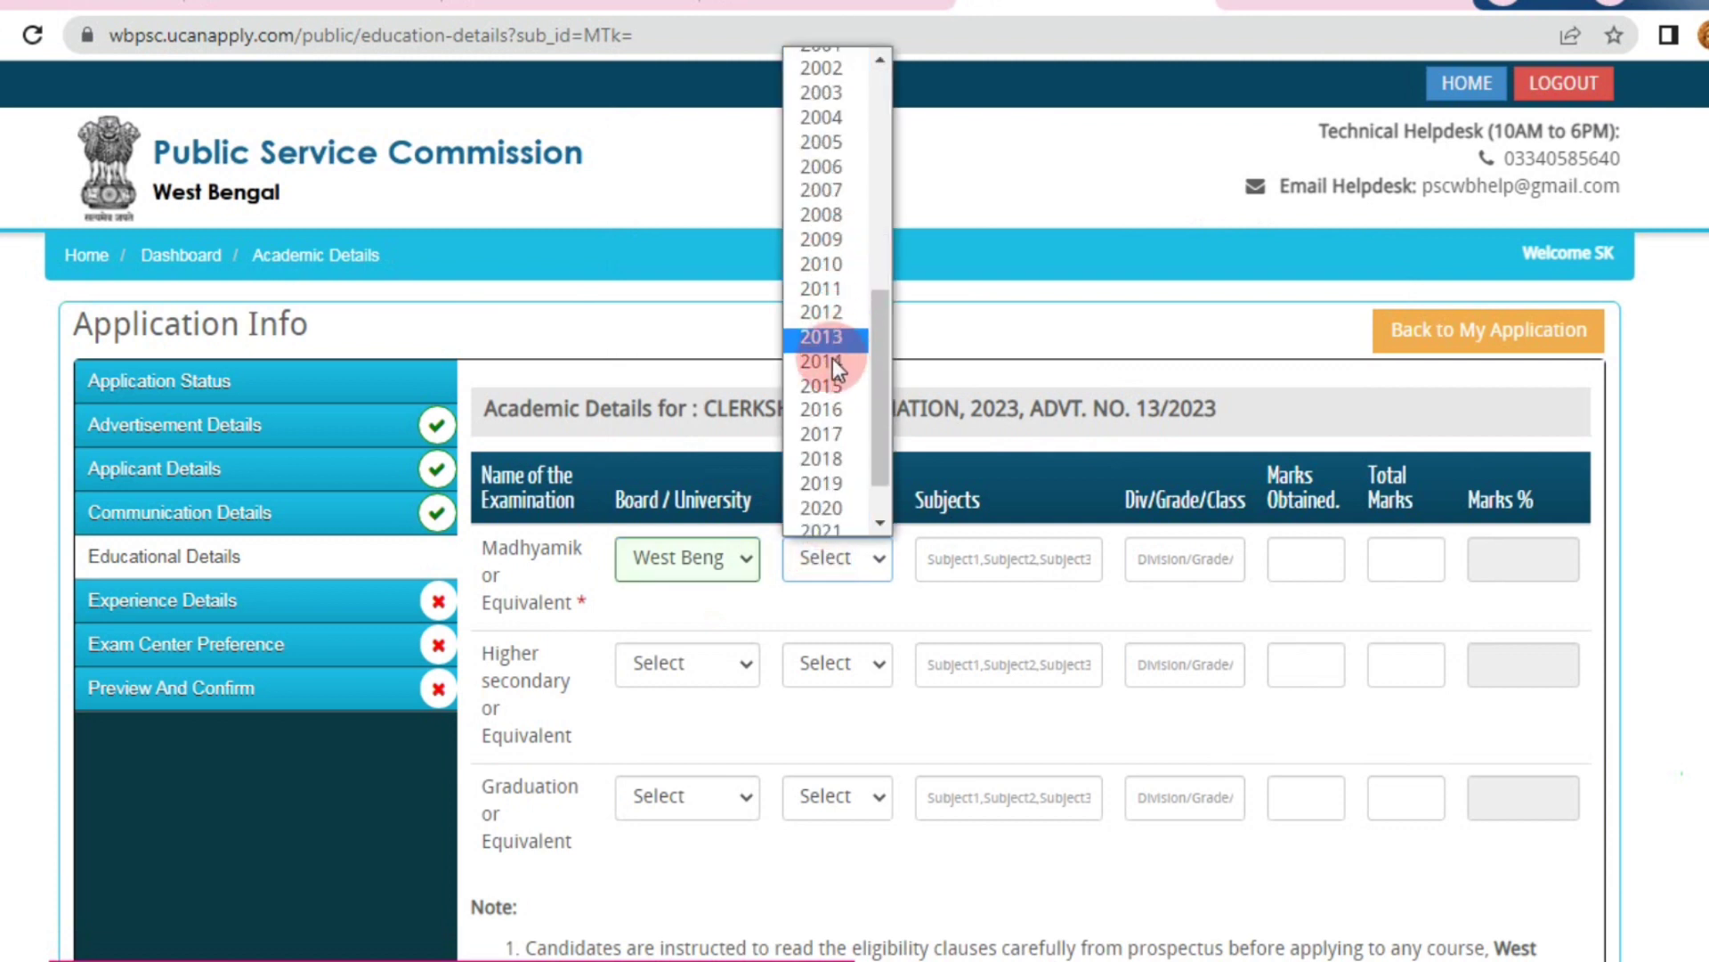
pyautogui.click(835, 82)
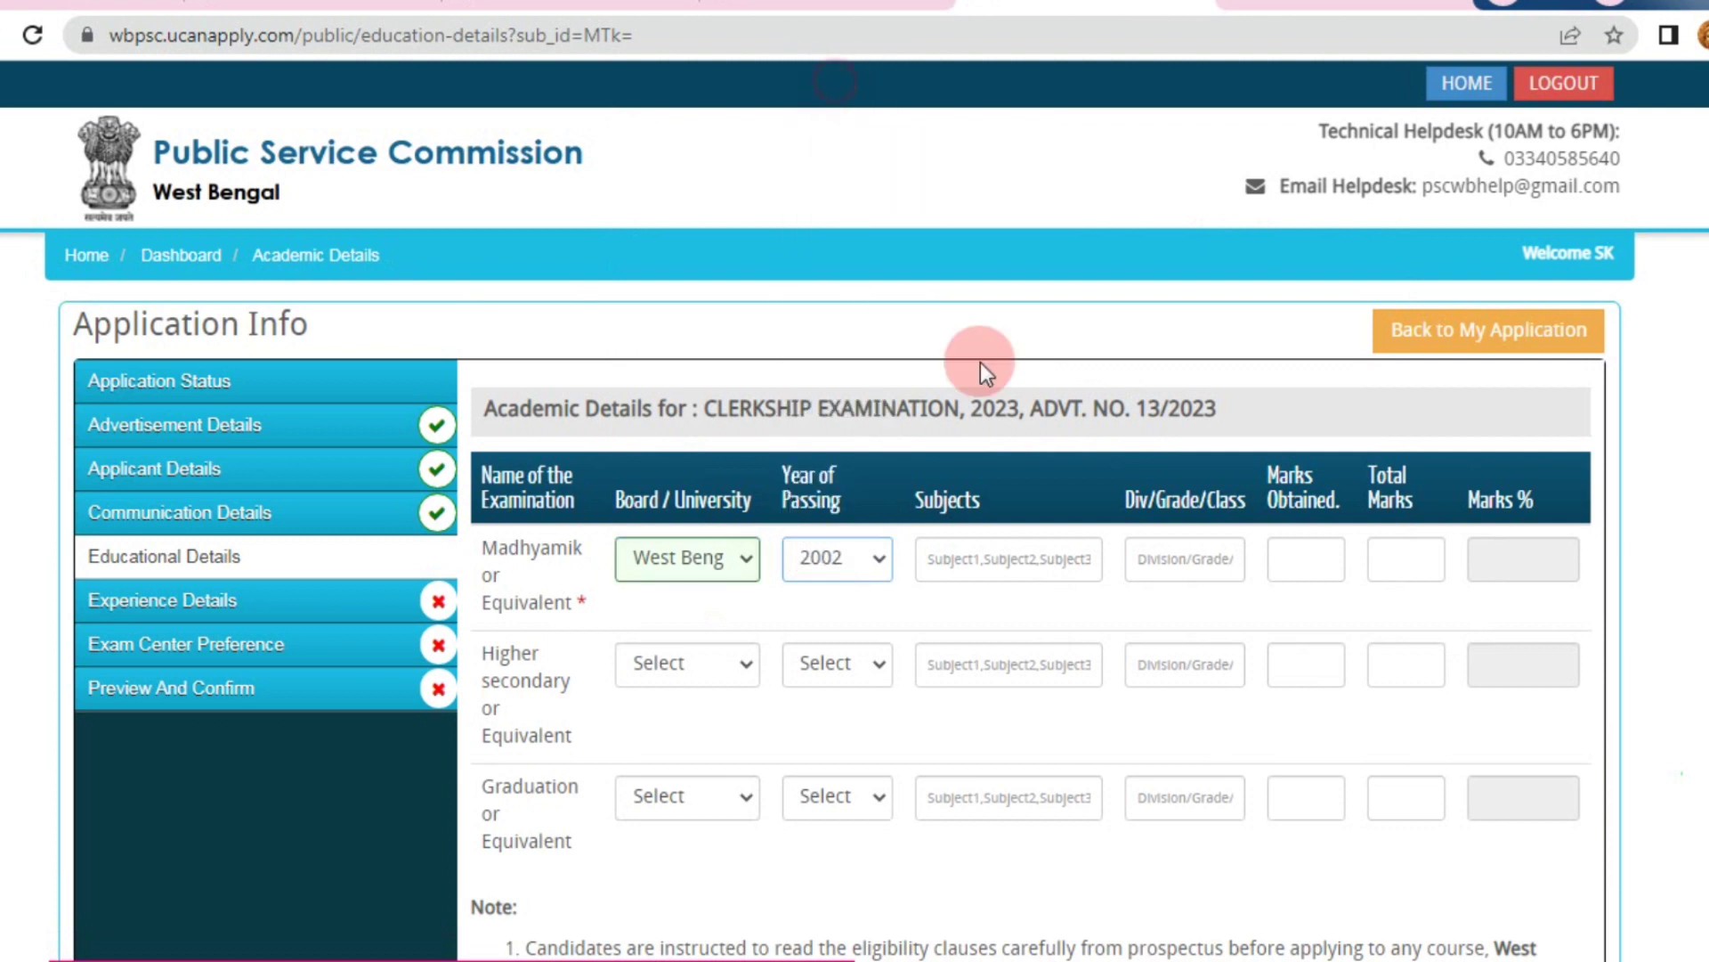
# Enter the Madhyamik subjects, starting with BENGALI, ENGLISH and LIFE
pyautogui.click(976, 561)
pyautogui.write('B')
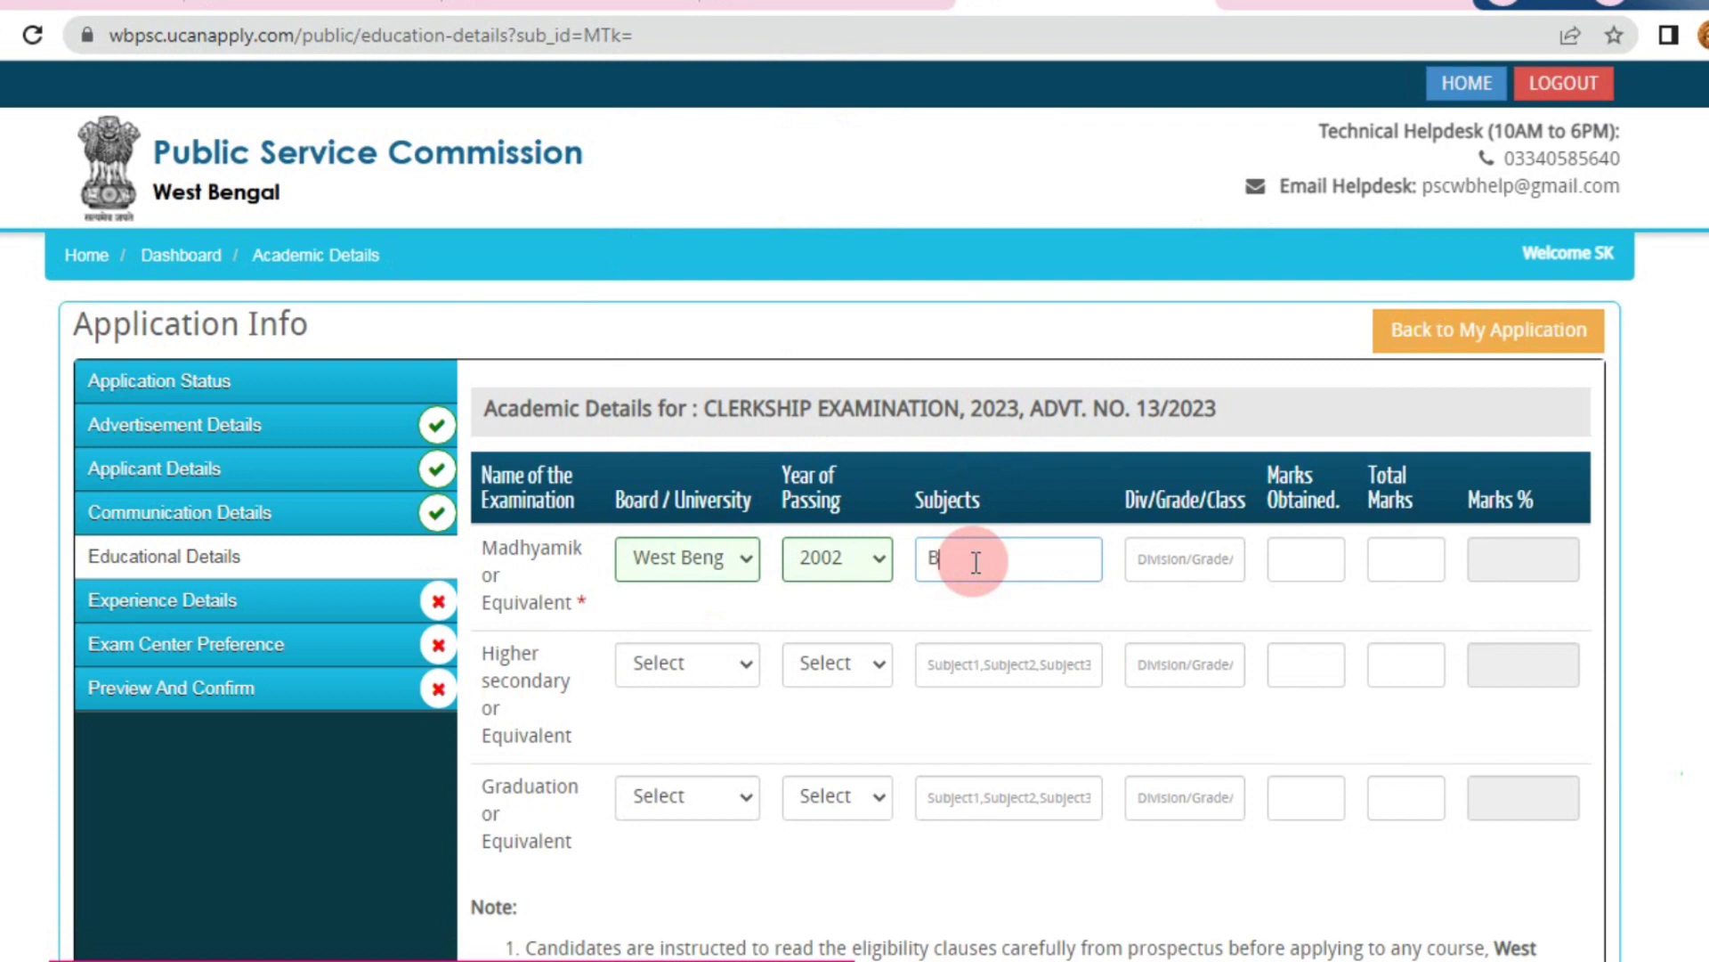
pyautogui.write('ENGALII,ENGLISH,LIFE')
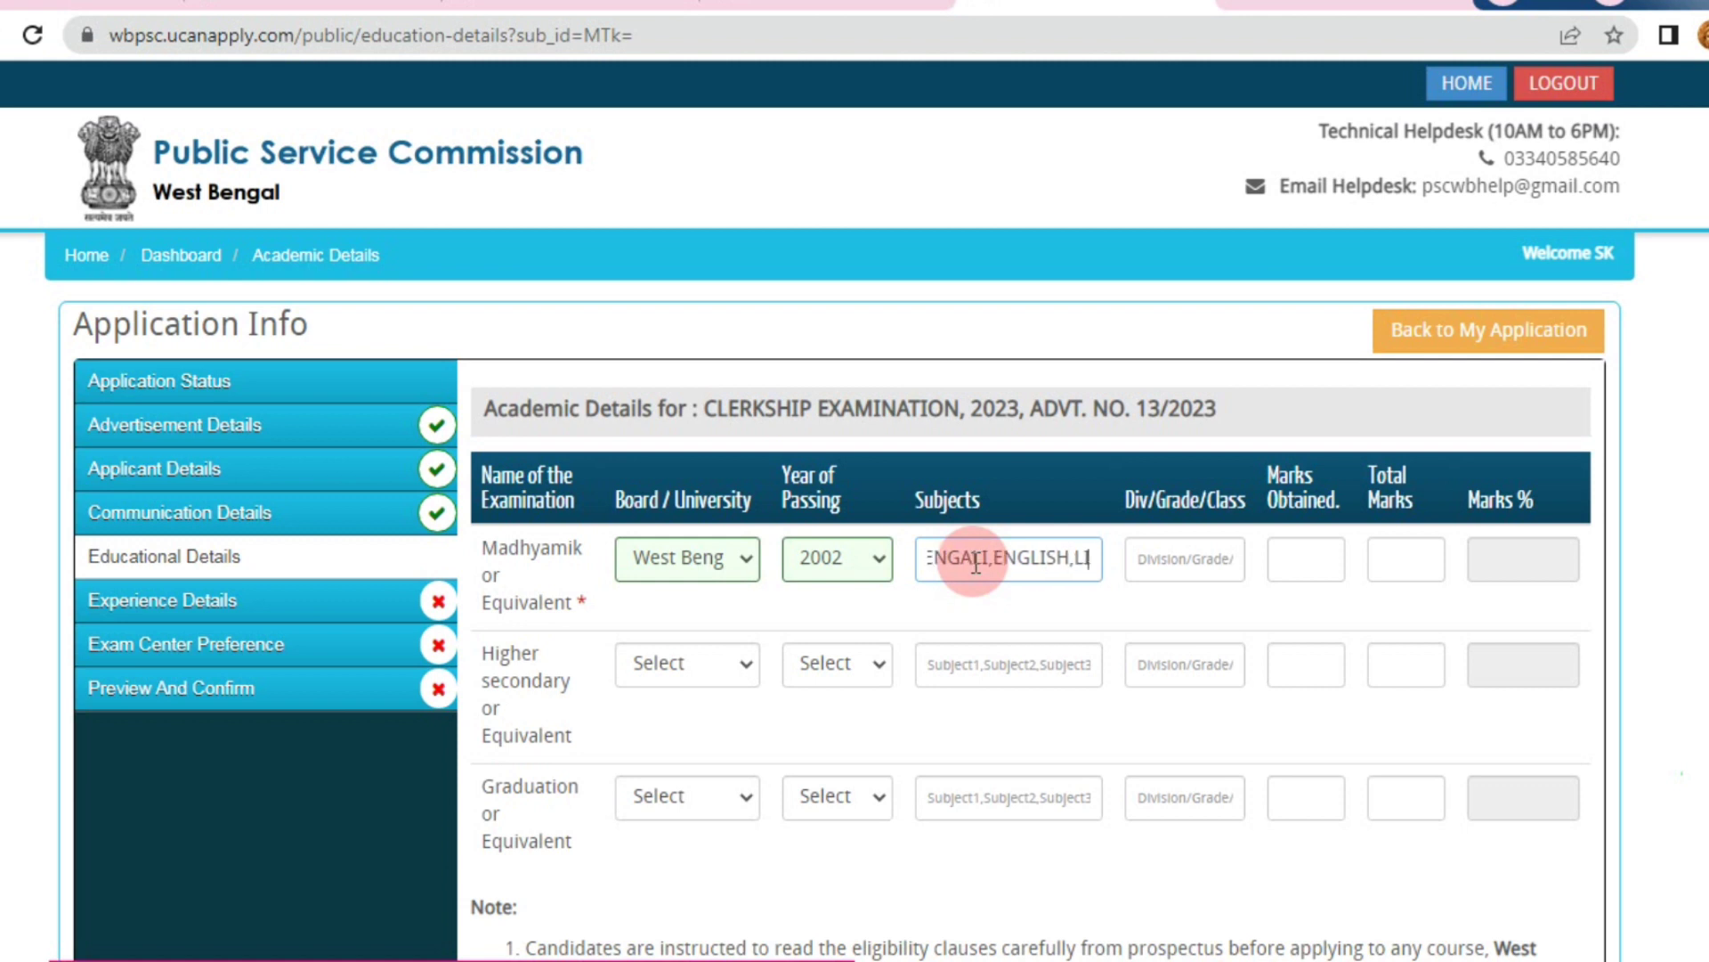